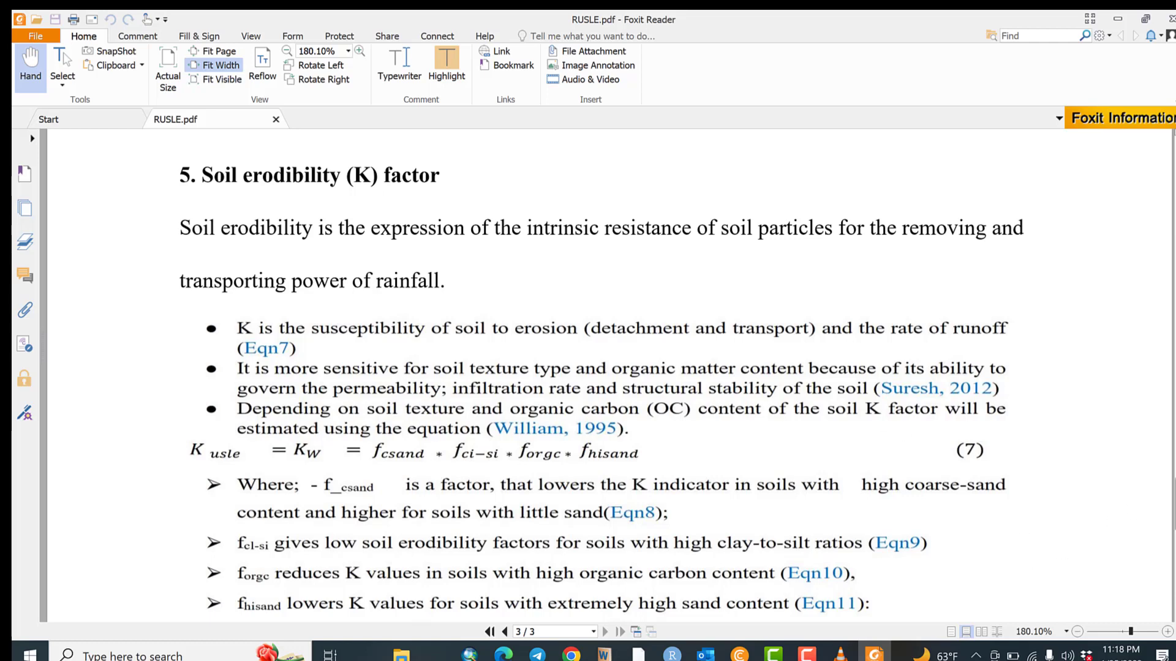
Read the soil erodibility (K) factor description and equations 7 to 11 in RUSLE.pdf.
{"action": "scroll", "coordinate": [599, 375], "scroll_direction": "down", "scroll_amount": 5}
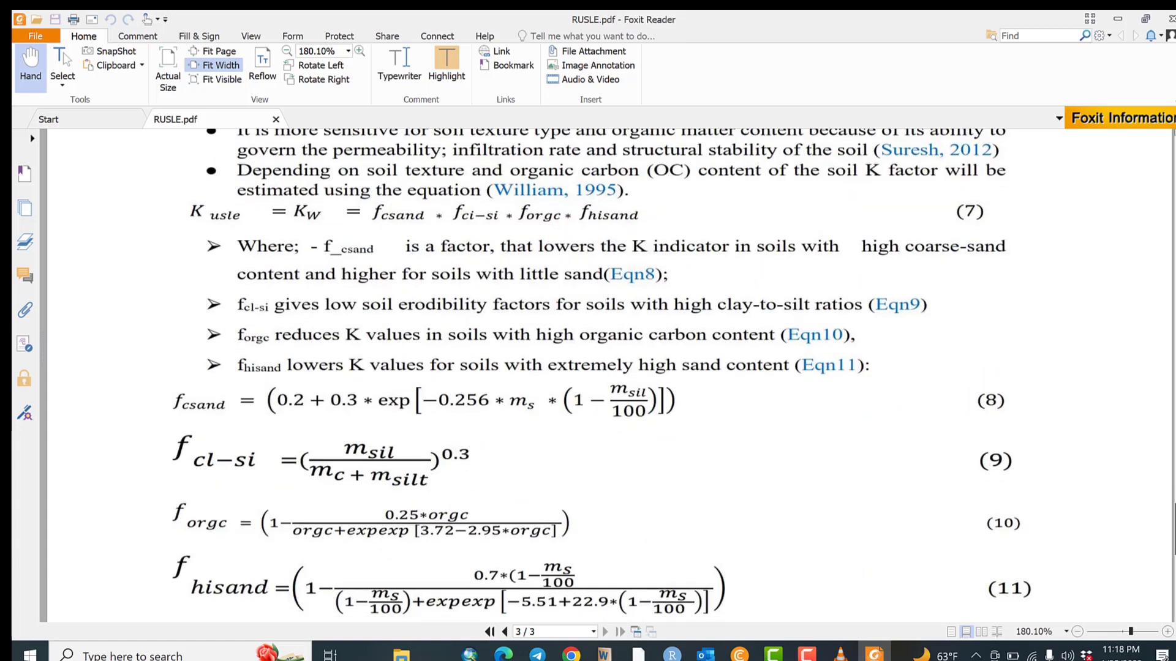
{"action": "scroll", "coordinate": [599, 376], "scroll_direction": "up", "scroll_amount": 1}
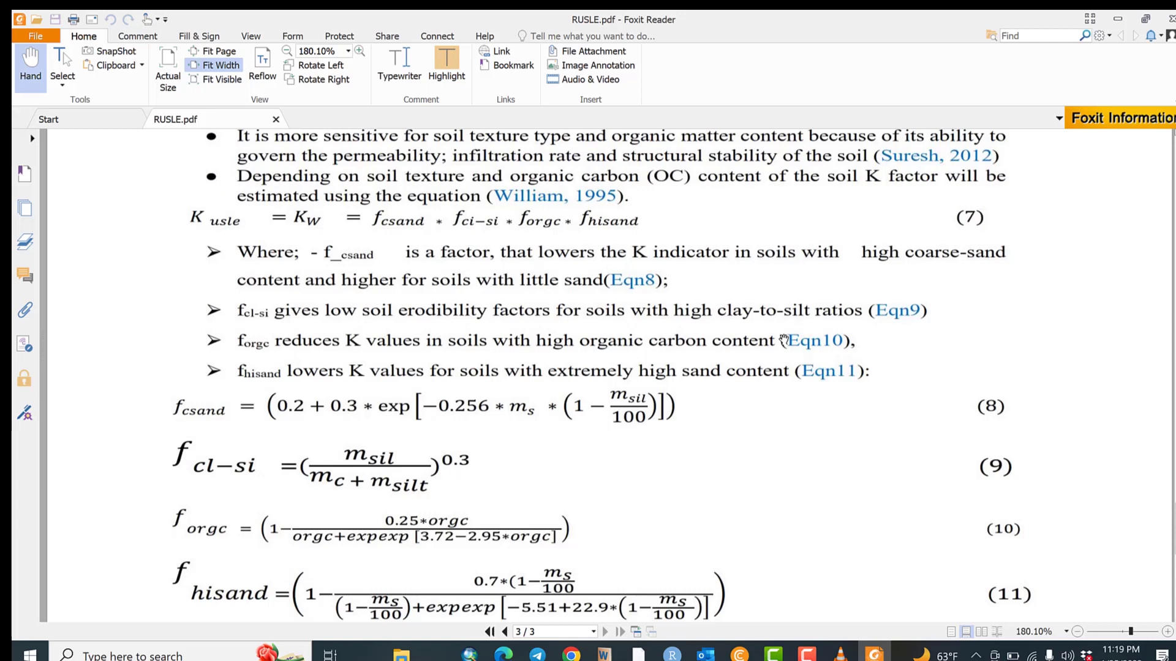
{"action": "key", "text": "super+d"}
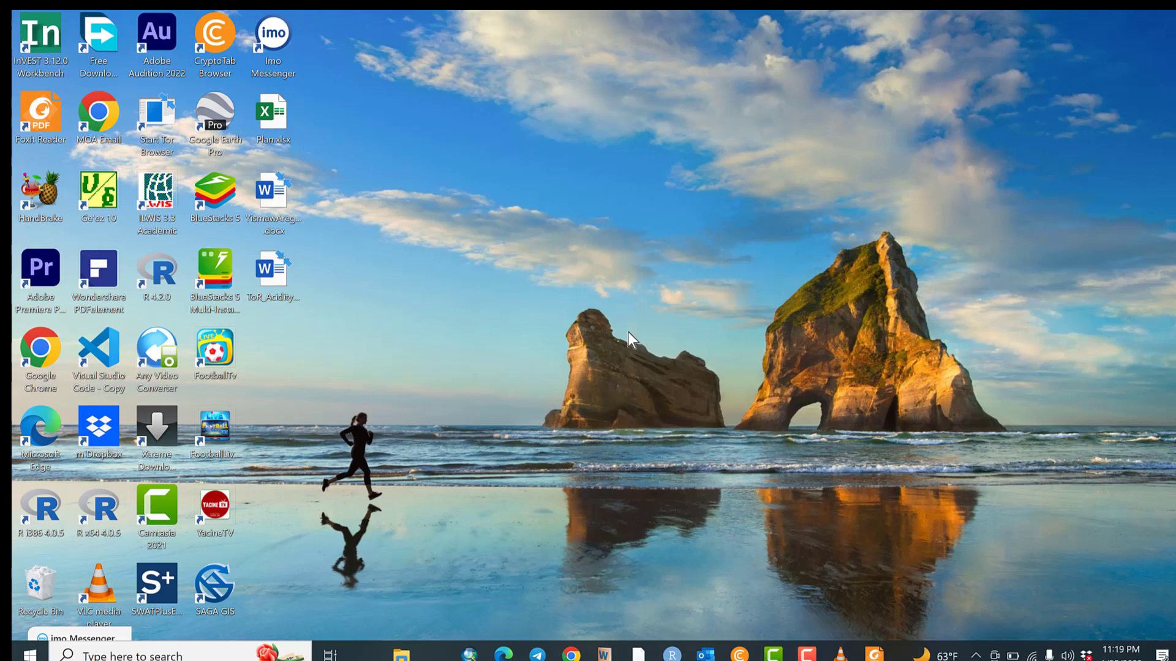
Switch to ArcMap and add the DSMW.shp and Studyarea.shp shapefiles from the Data folder to the map.
{"action": "left_click", "coordinate": [470, 654]}
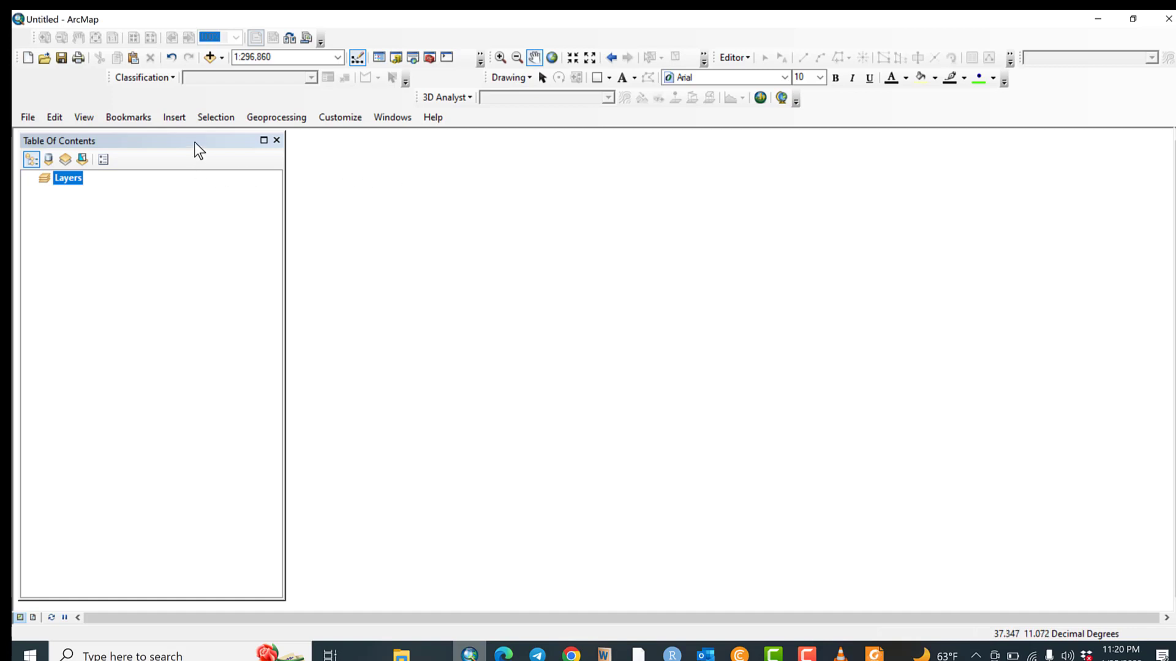
{"action": "left_click", "coordinate": [209, 57]}
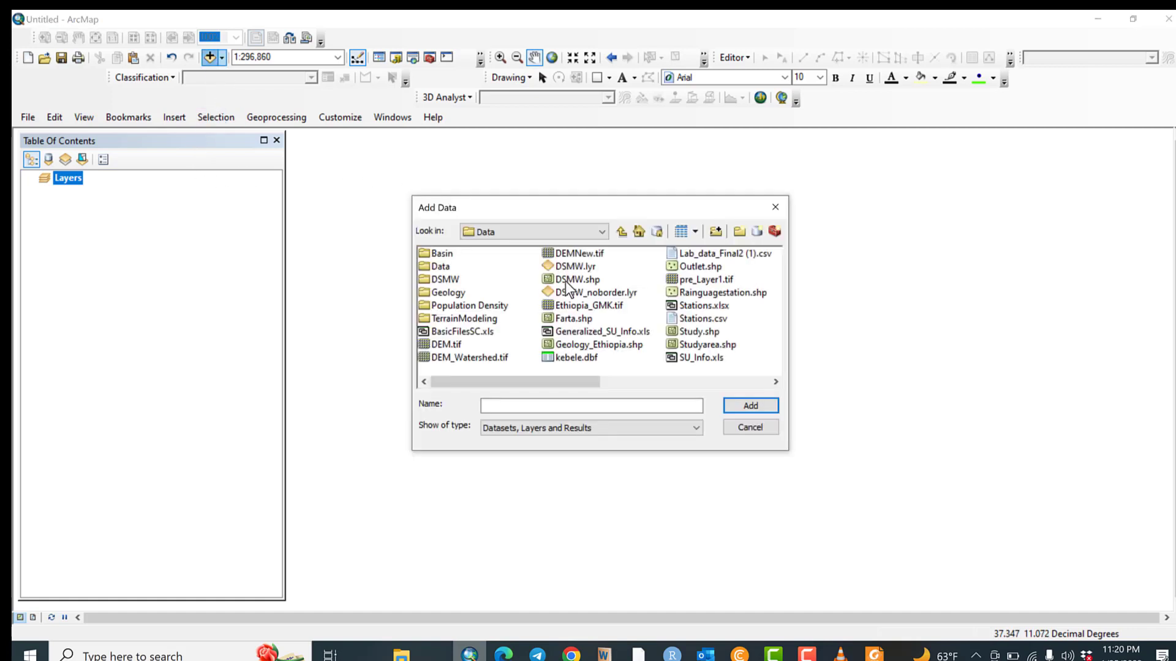
{"action": "double_click", "coordinate": [567, 283]}
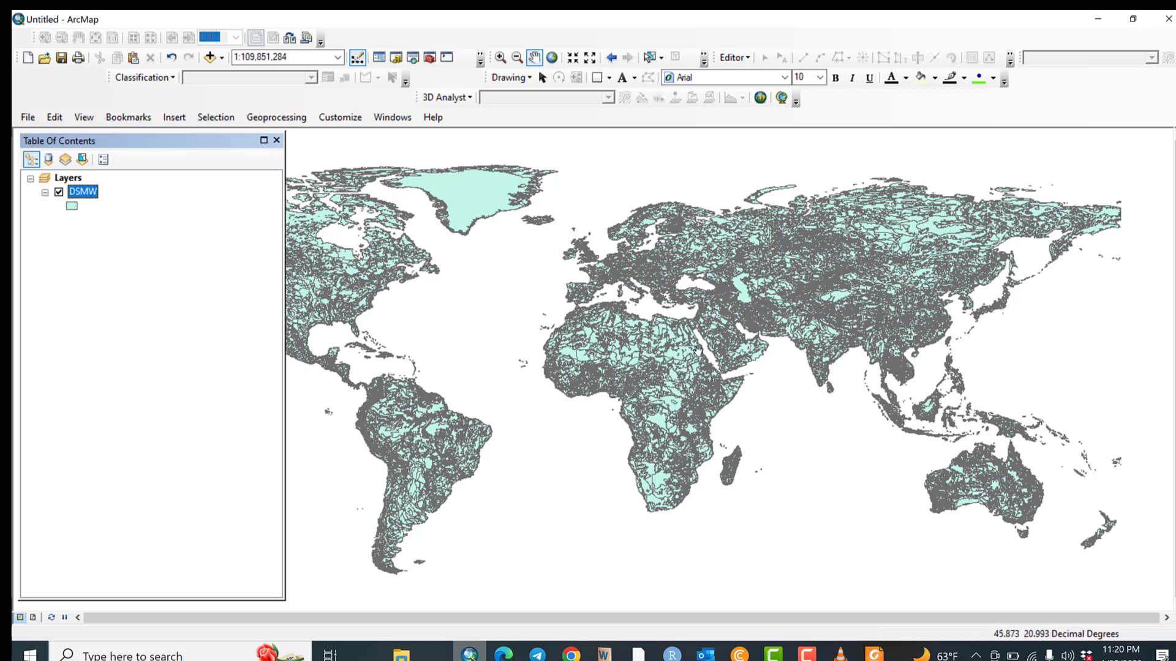
{"action": "left_click", "coordinate": [210, 56]}
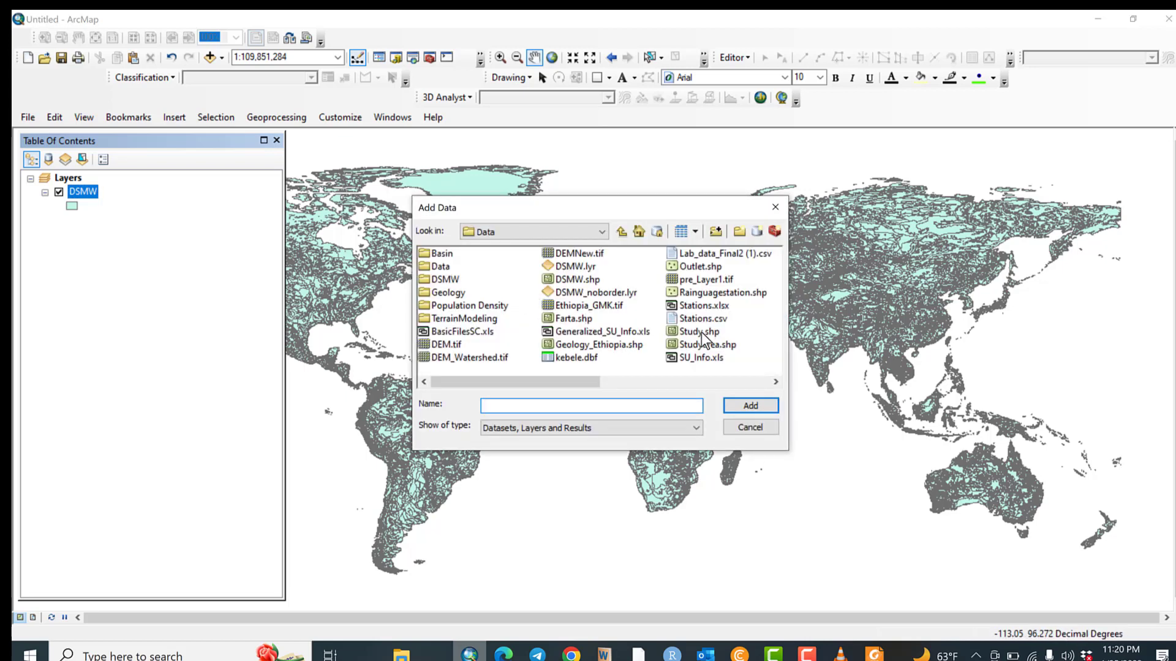
{"action": "double_click", "coordinate": [705, 344]}
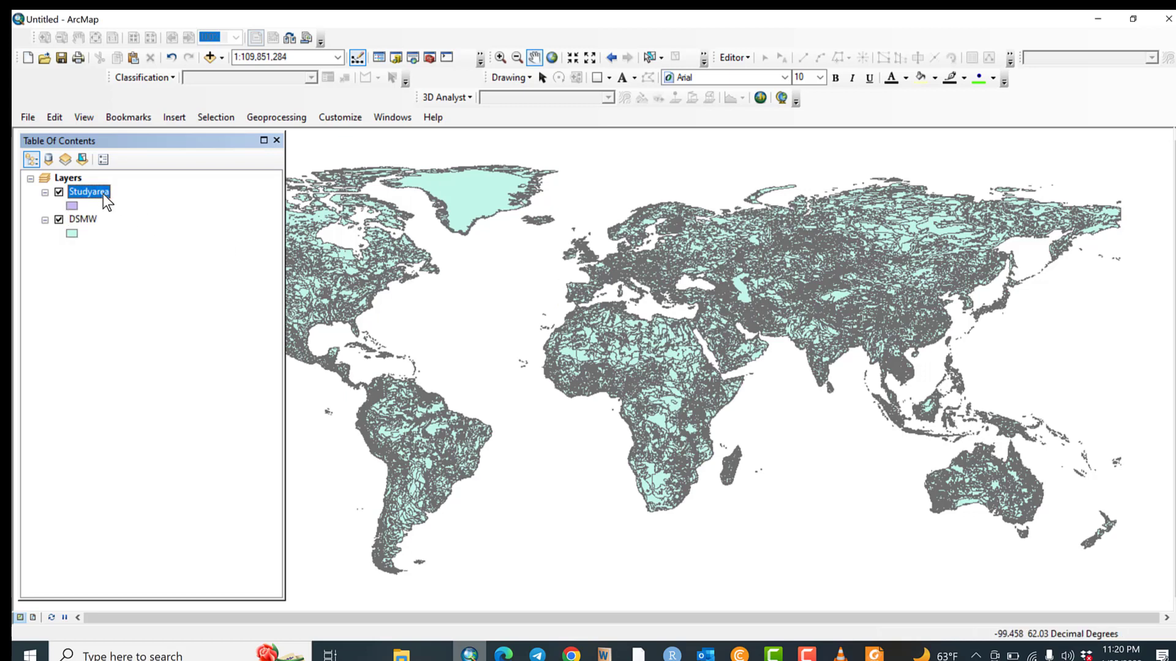
Zoom the map to the extent of the Studyarea layer.
{"action": "right_click", "coordinate": [102, 196]}
{"action": "left_click", "coordinate": [157, 276]}
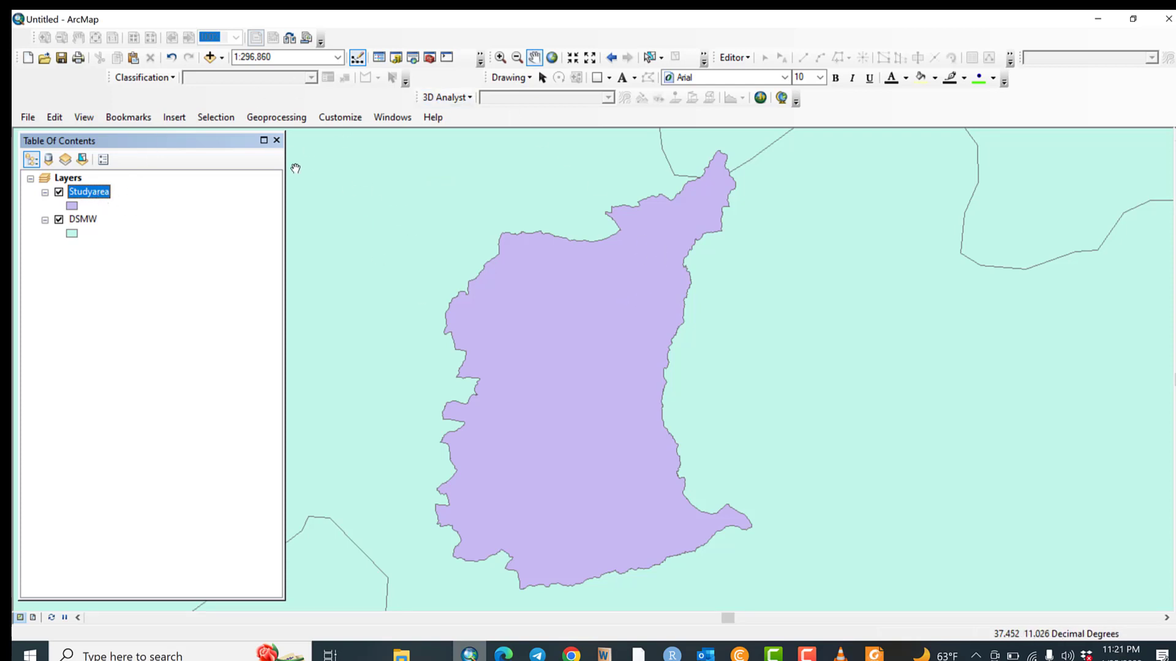
{"action": "right_click", "coordinate": [83, 189]}
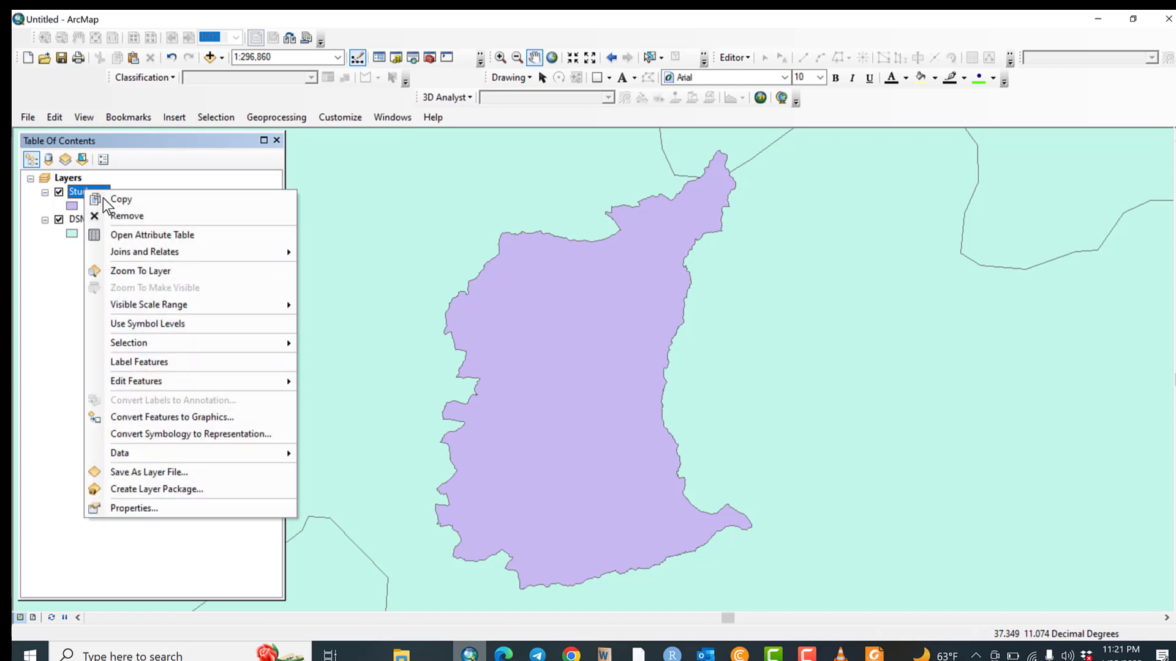
{"action": "left_click", "coordinate": [72, 196]}
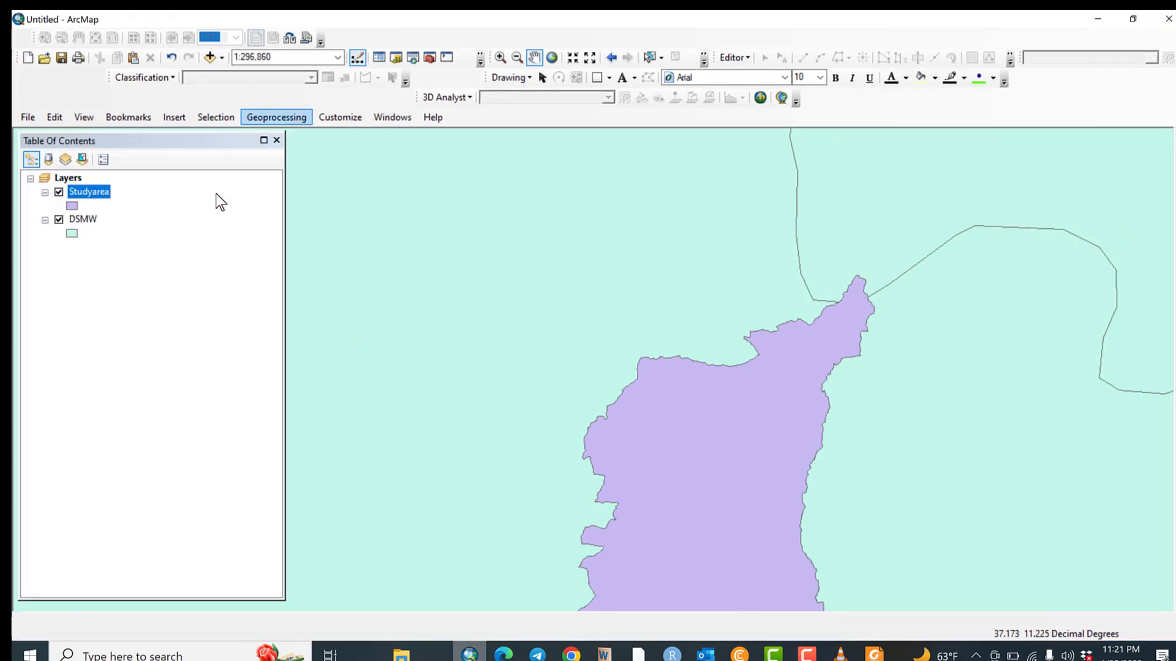
Clip the DSMW soil layer with Studyarea as the clip features, keeping the default output DSMW_Clip1.
{"action": "left_click", "coordinate": [252, 120]}
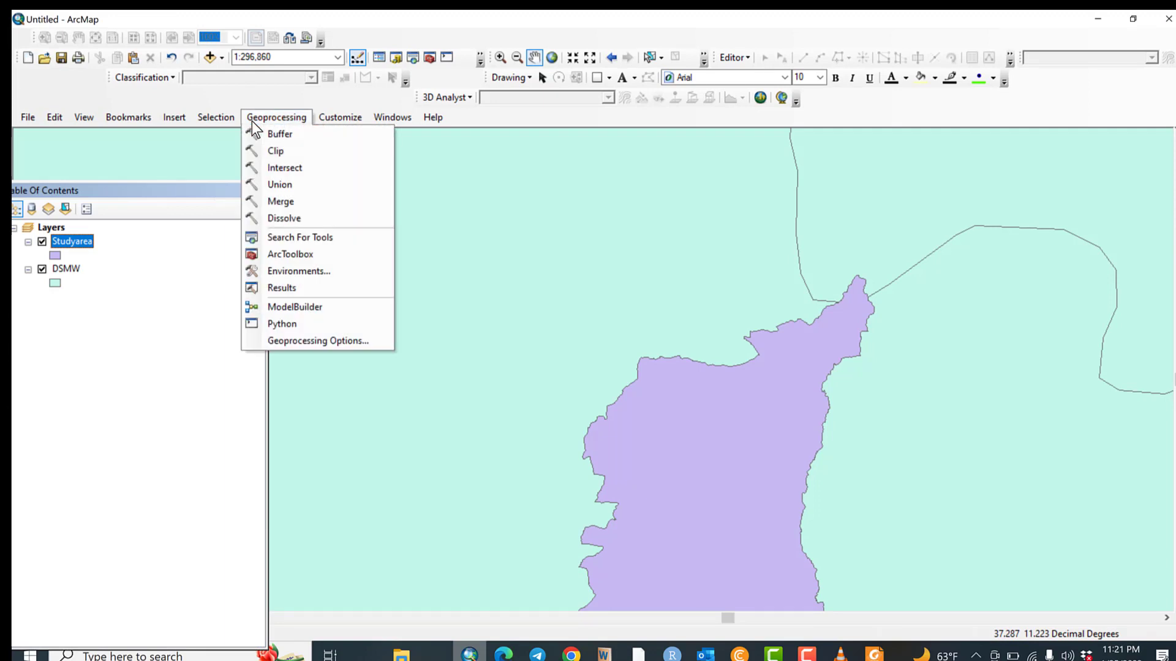
{"action": "left_click", "coordinate": [277, 153]}
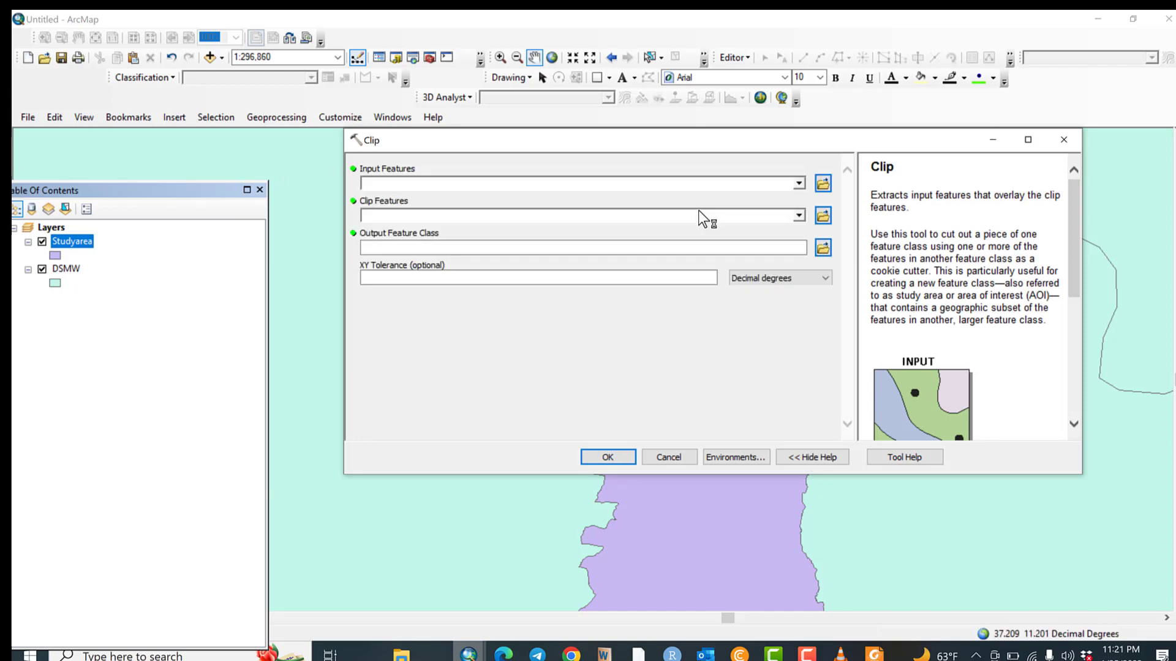
{"action": "left_click", "coordinate": [799, 183]}
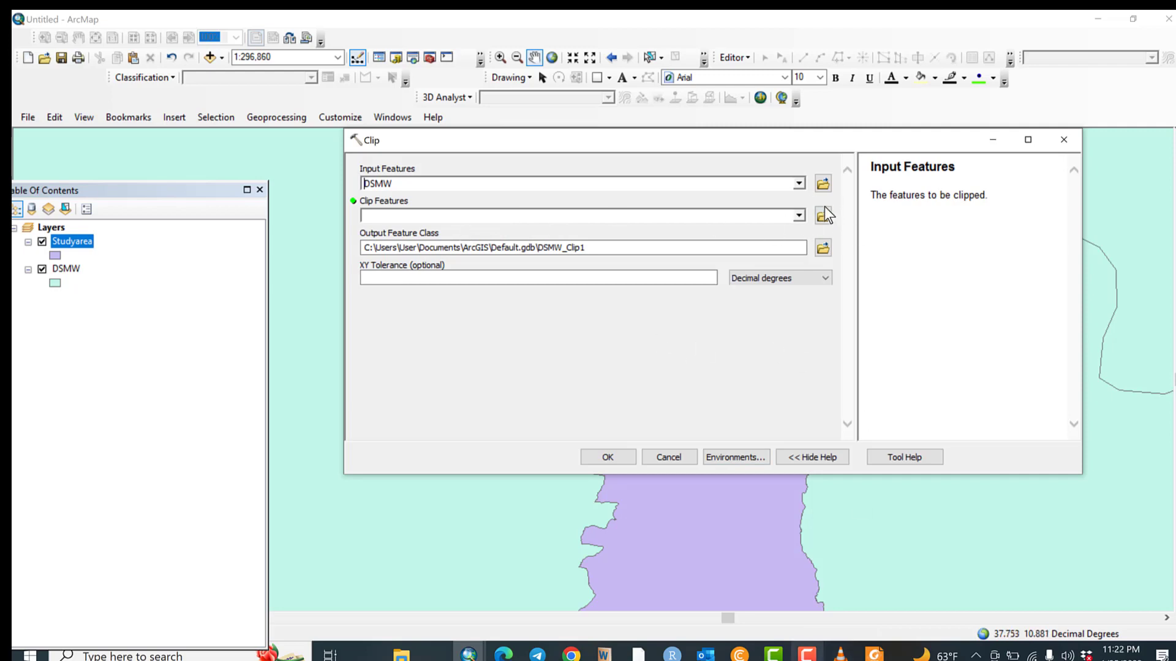
{"action": "left_click", "coordinate": [799, 217]}
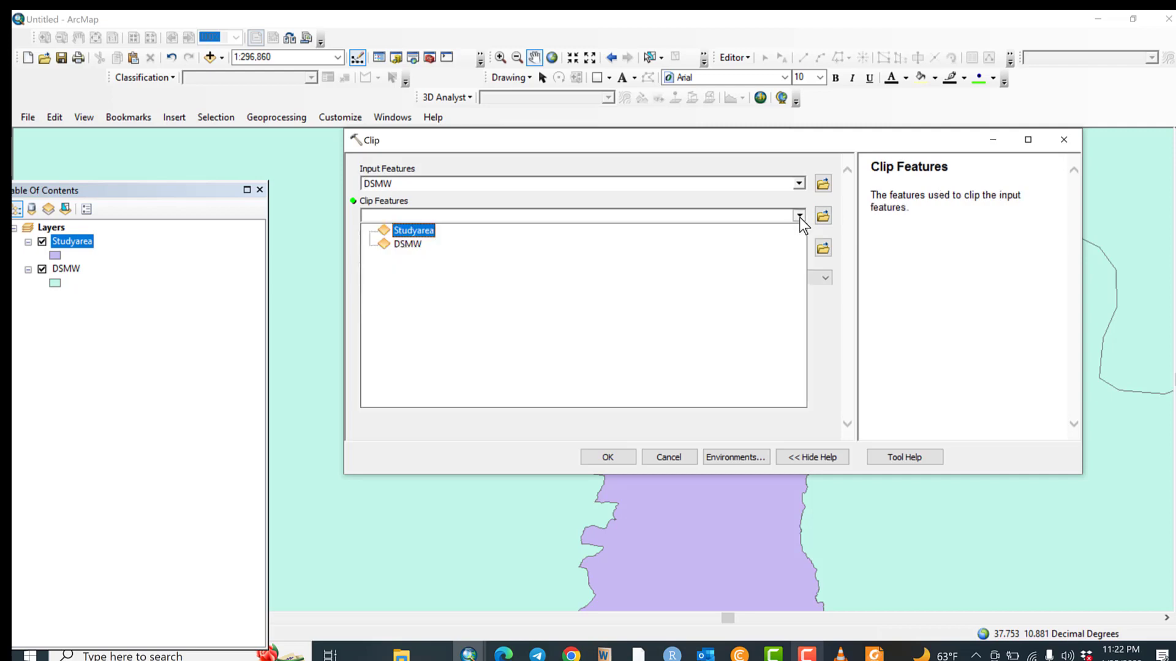
{"action": "left_click", "coordinate": [413, 231]}
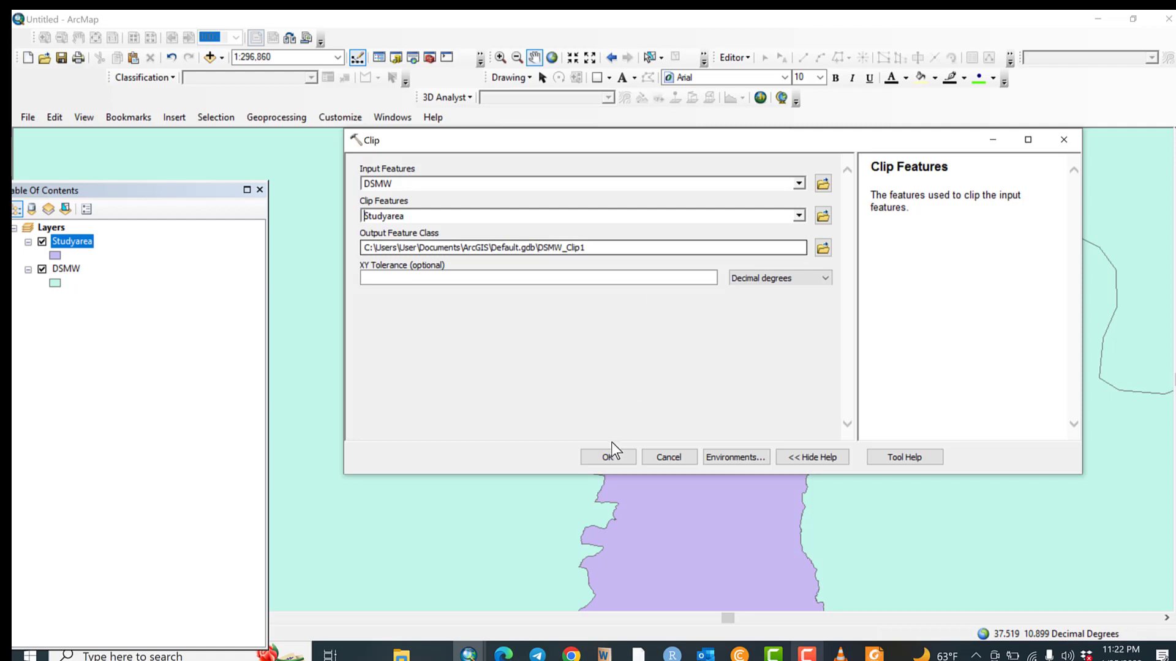
{"action": "left_click", "coordinate": [601, 460]}
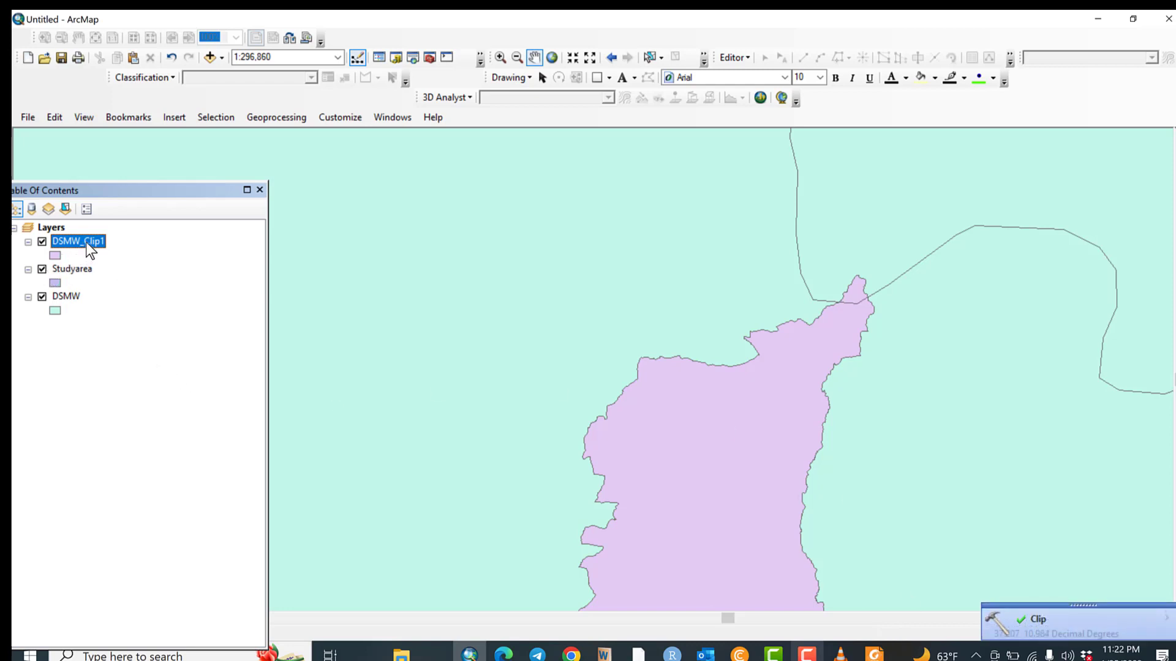
Hide the DSMW layer and zoom the map to DSMW_Clip1.
{"action": "left_click", "coordinate": [42, 296]}
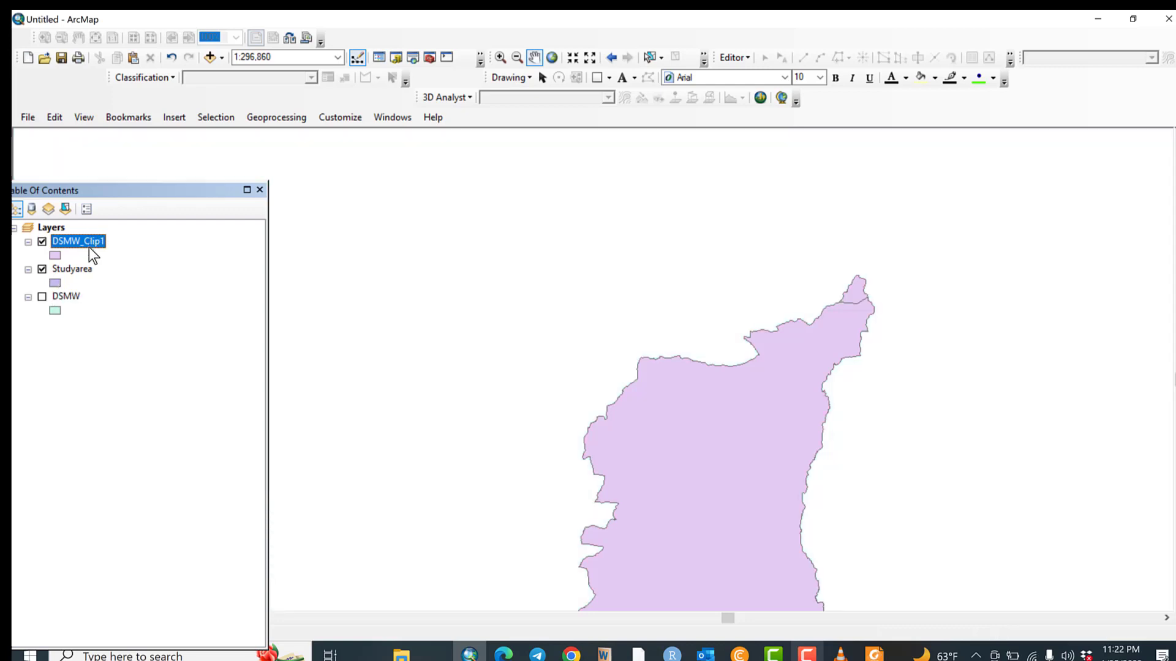
{"action": "right_click", "coordinate": [89, 248]}
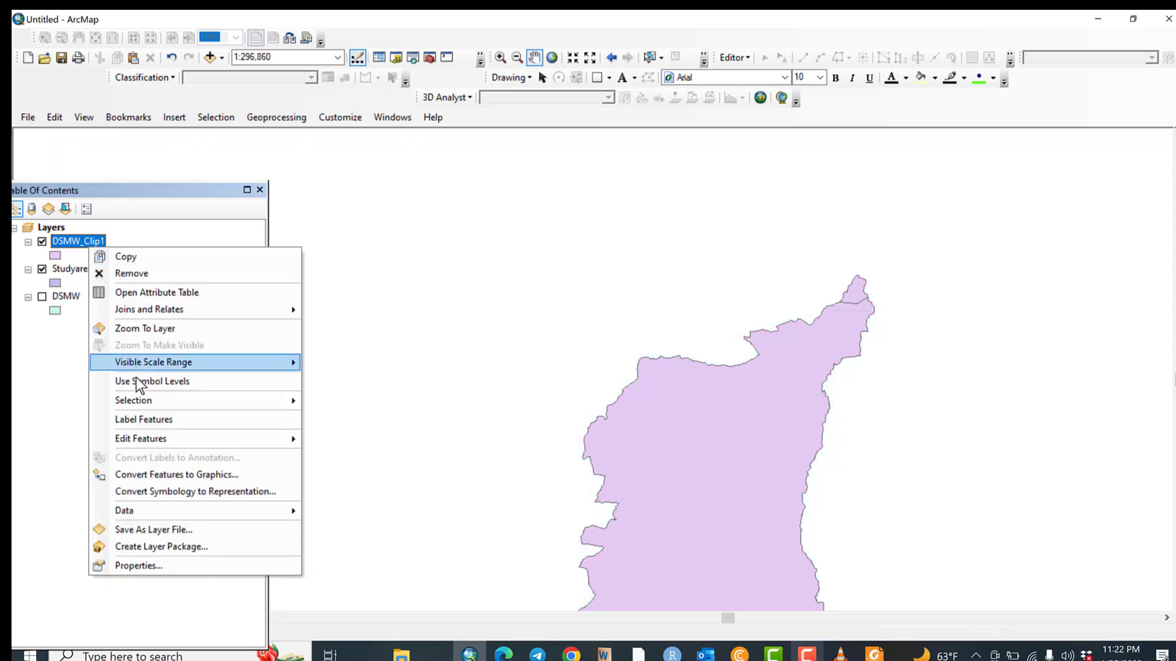
{"action": "left_click", "coordinate": [194, 329]}
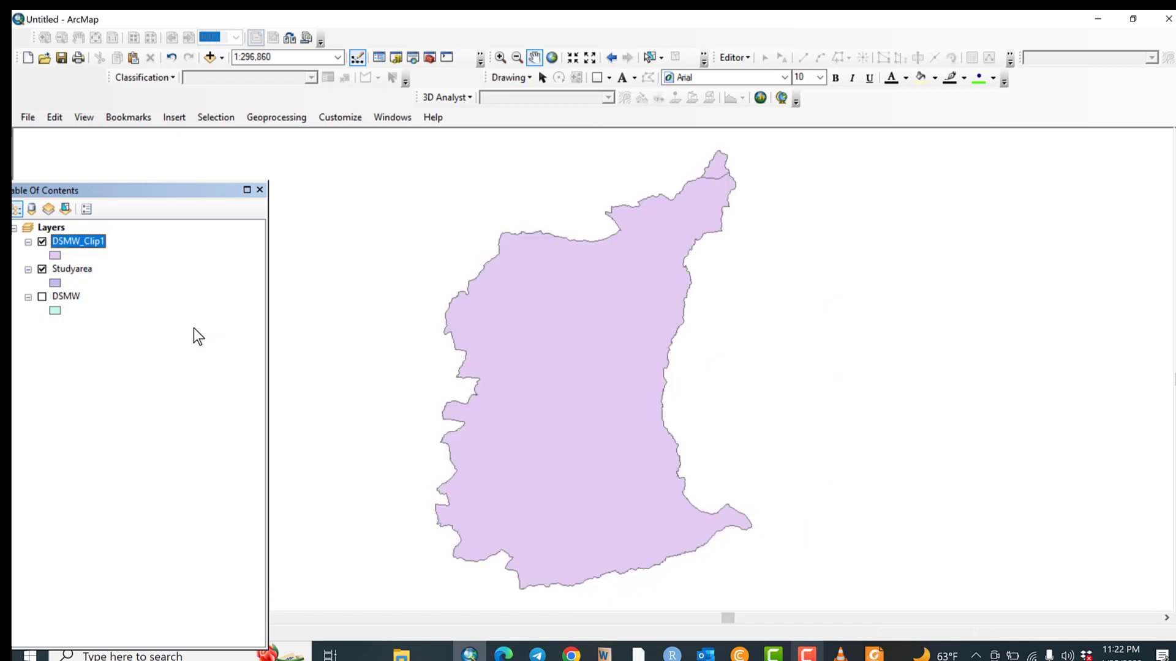
Examine the soil fields of the clipped polygons in the DSMW_Clip1 attribute table and close it.
{"action": "right_click", "coordinate": [75, 241]}
{"action": "left_click", "coordinate": [119, 293]}
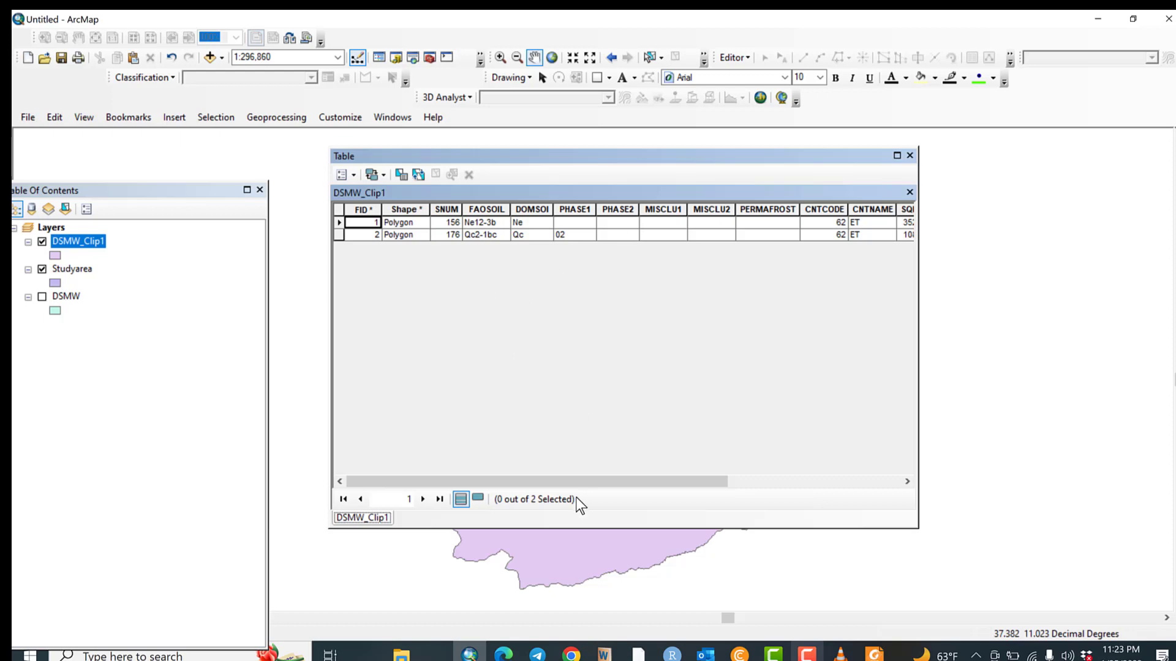
{"action": "left_click_drag", "start_coordinate": [604, 485], "coordinate": [905, 272]}
{"action": "left_click", "coordinate": [910, 156]}
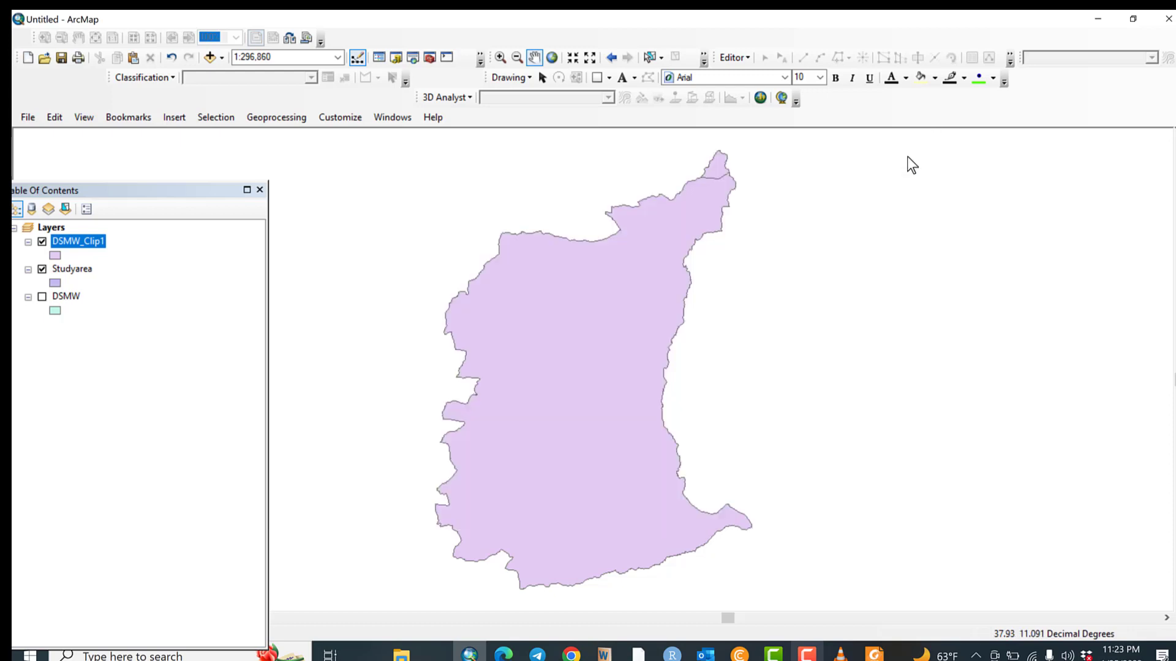
Open Generalized_SU_Info.xls from the You Tube Data folder in Excel, look over its soil property columns and dismiss the licence notice.
{"action": "left_click", "coordinate": [402, 654]}
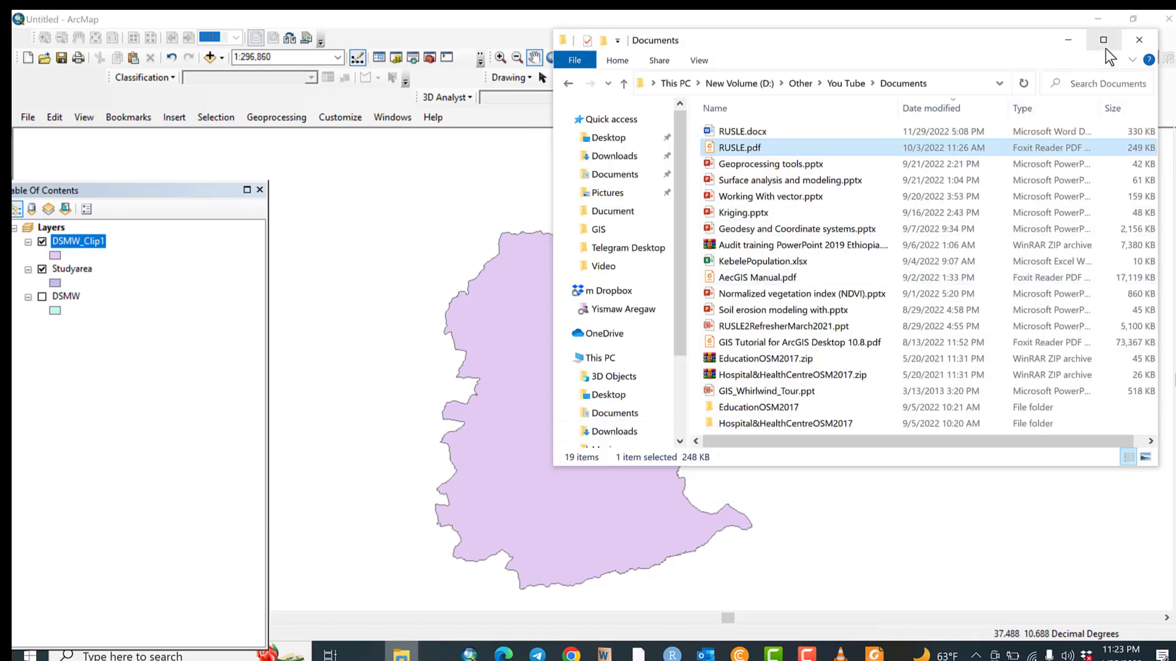
{"action": "left_click", "coordinate": [1104, 42]}
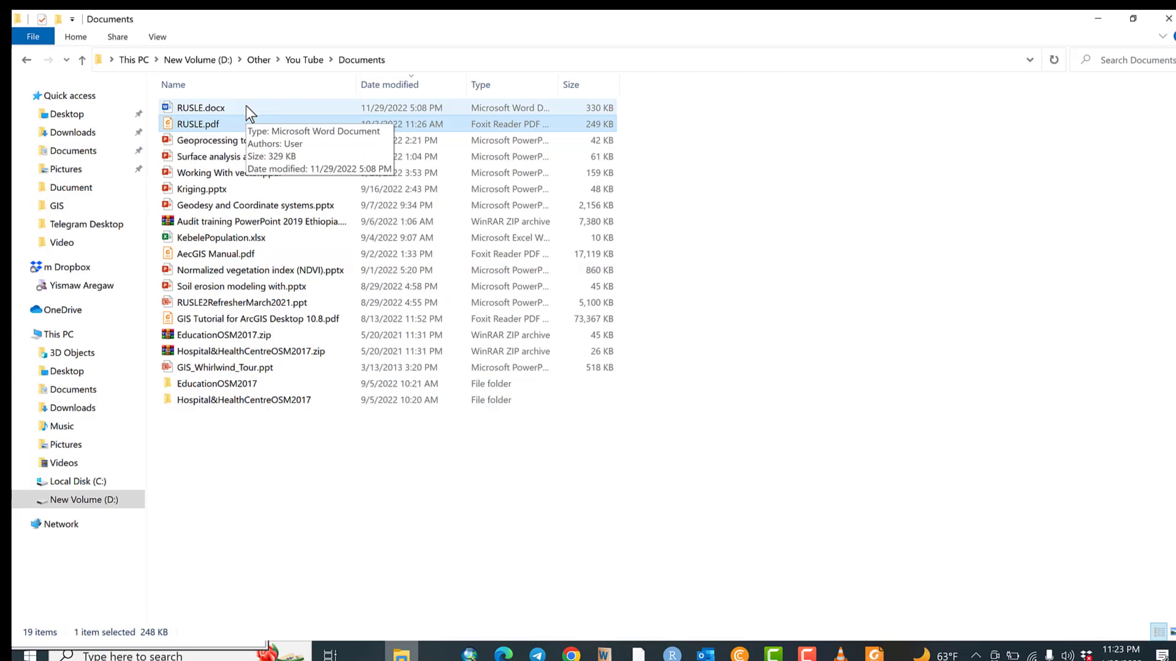
{"action": "left_click", "coordinate": [305, 65]}
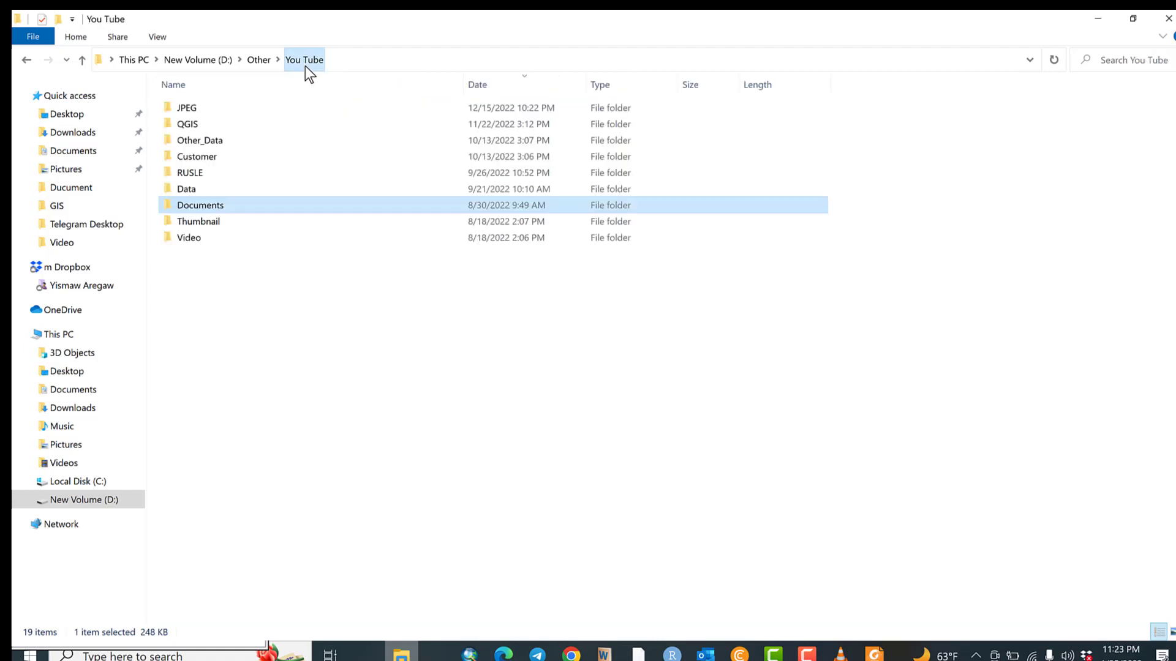
{"action": "double_click", "coordinate": [208, 189]}
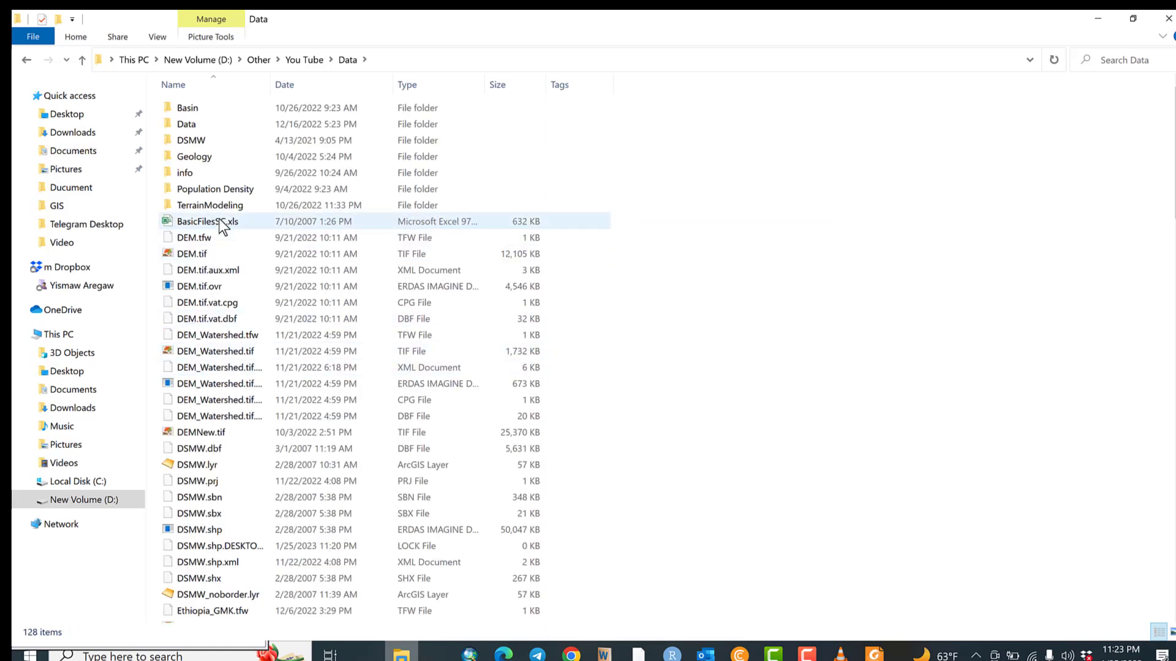
{"action": "type", "text": "gen"}
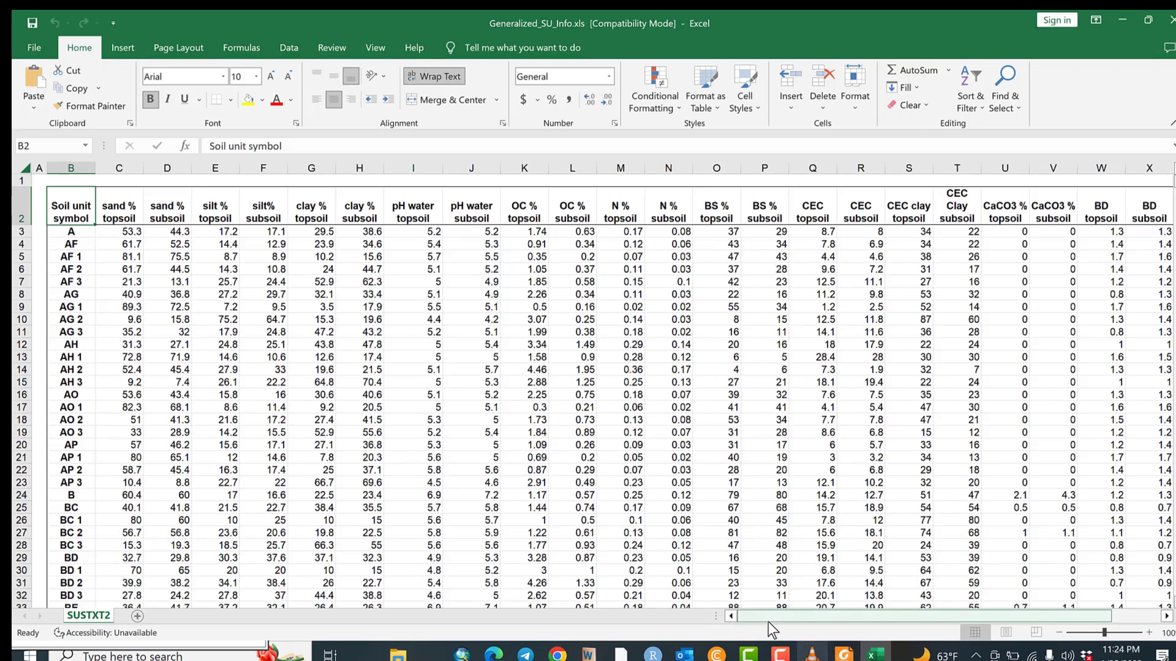
{"action": "left_click_drag", "start_coordinate": [774, 617], "coordinate": [944, 625]}
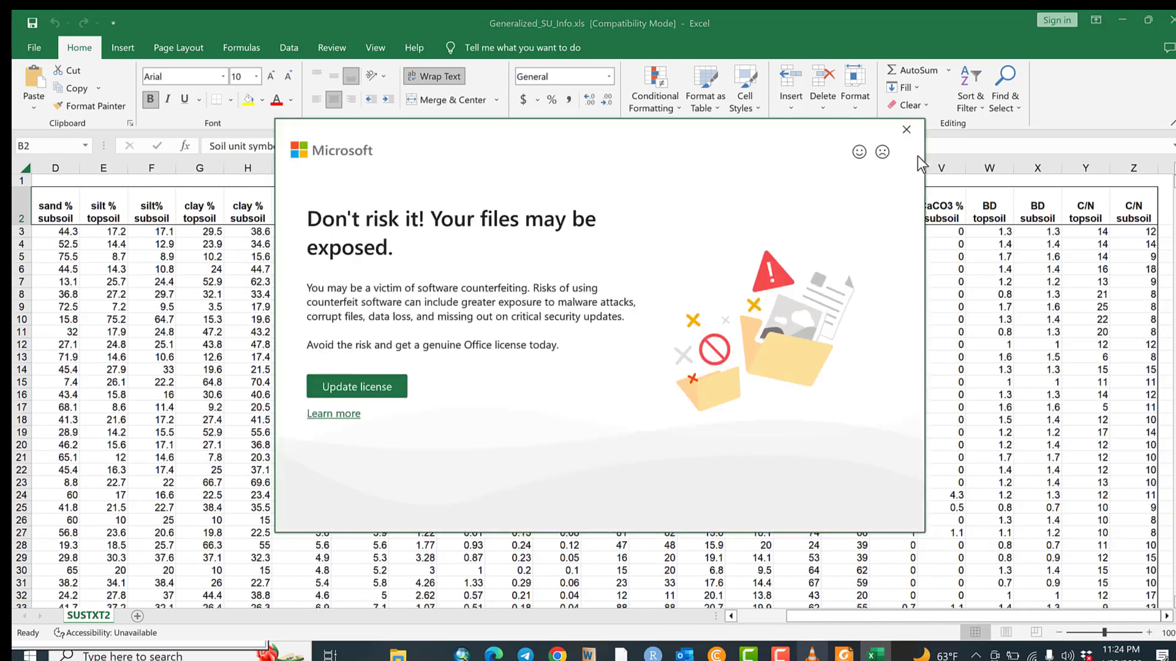
{"action": "left_click", "coordinate": [904, 128]}
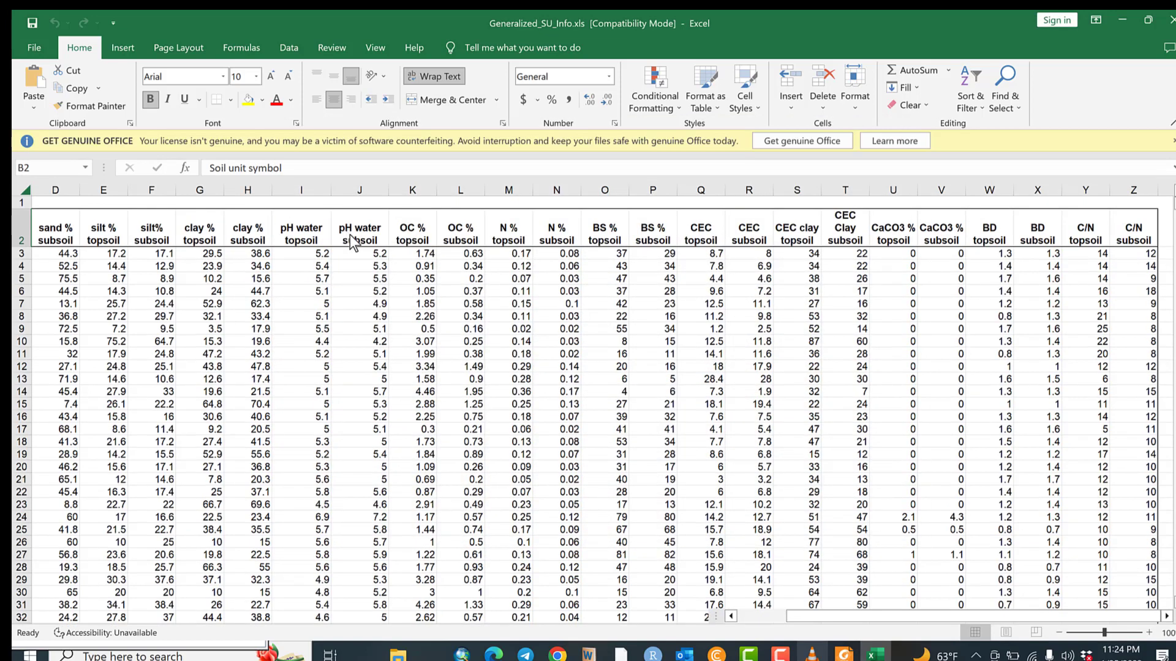
Return to ArcMap and check the dominant soil codes of both polygons in the DSMW_Clip1 attribute table.
{"action": "left_click", "coordinate": [461, 654]}
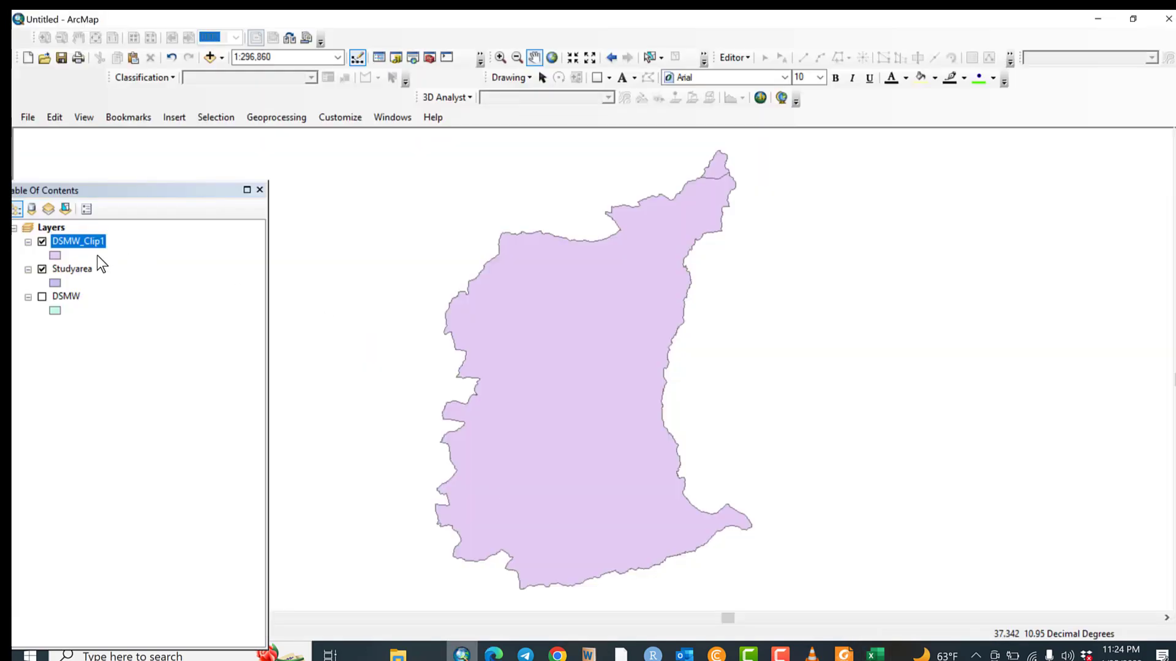
{"action": "right_click", "coordinate": [82, 237]}
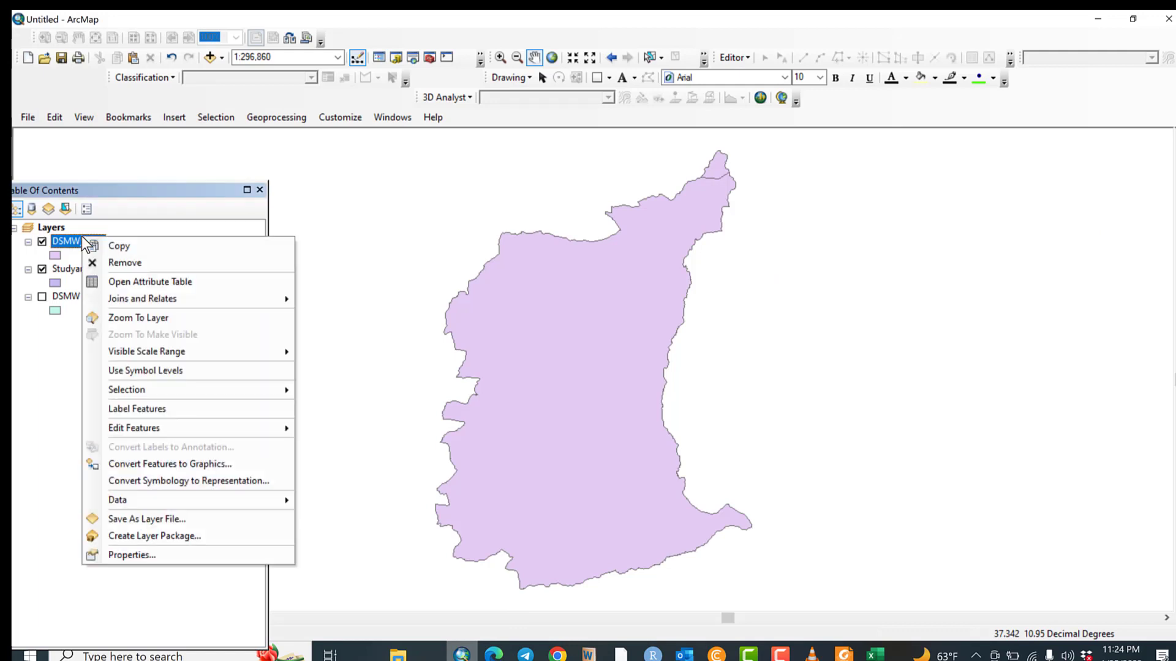
{"action": "left_click", "coordinate": [134, 284]}
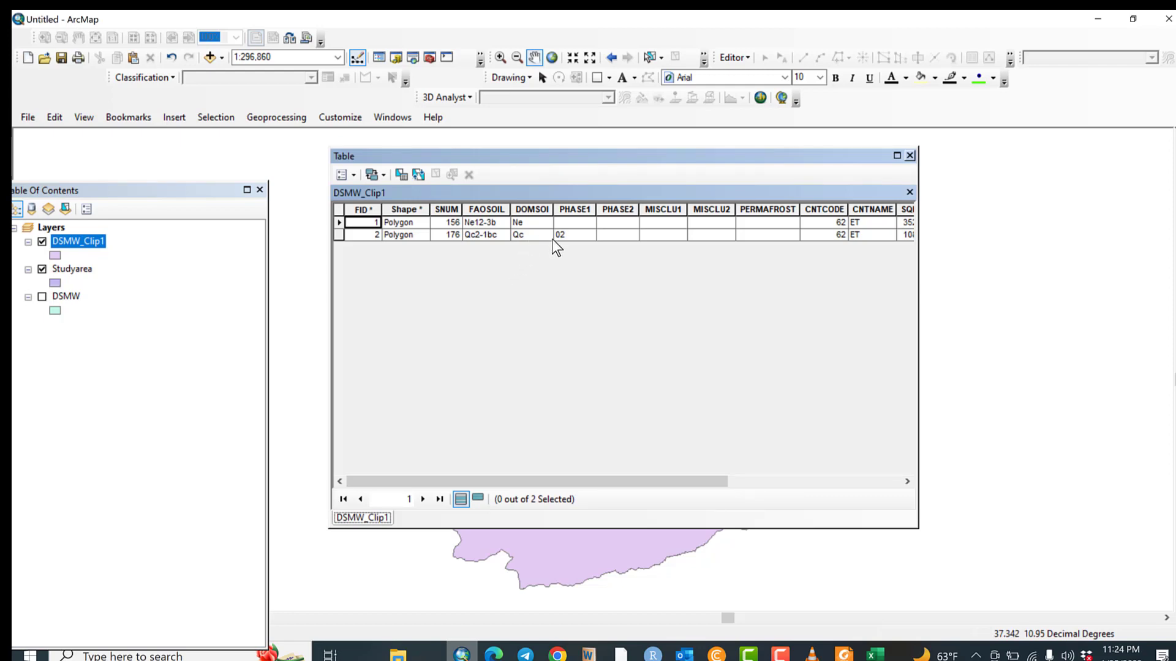
{"action": "left_click", "coordinate": [909, 156]}
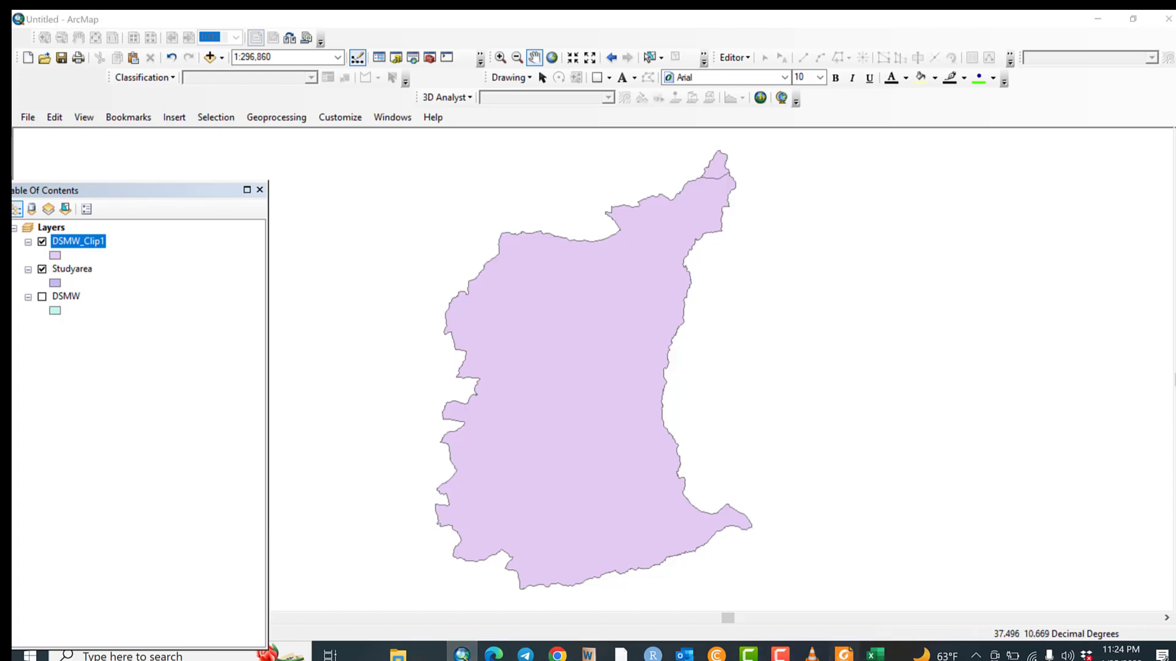
Switch back to the Generalized_SU_Info.xls workbook and bring the soil unit symbol and topsoil columns into view.
{"action": "left_click", "coordinate": [844, 654]}
{"action": "left_click", "coordinate": [875, 655]}
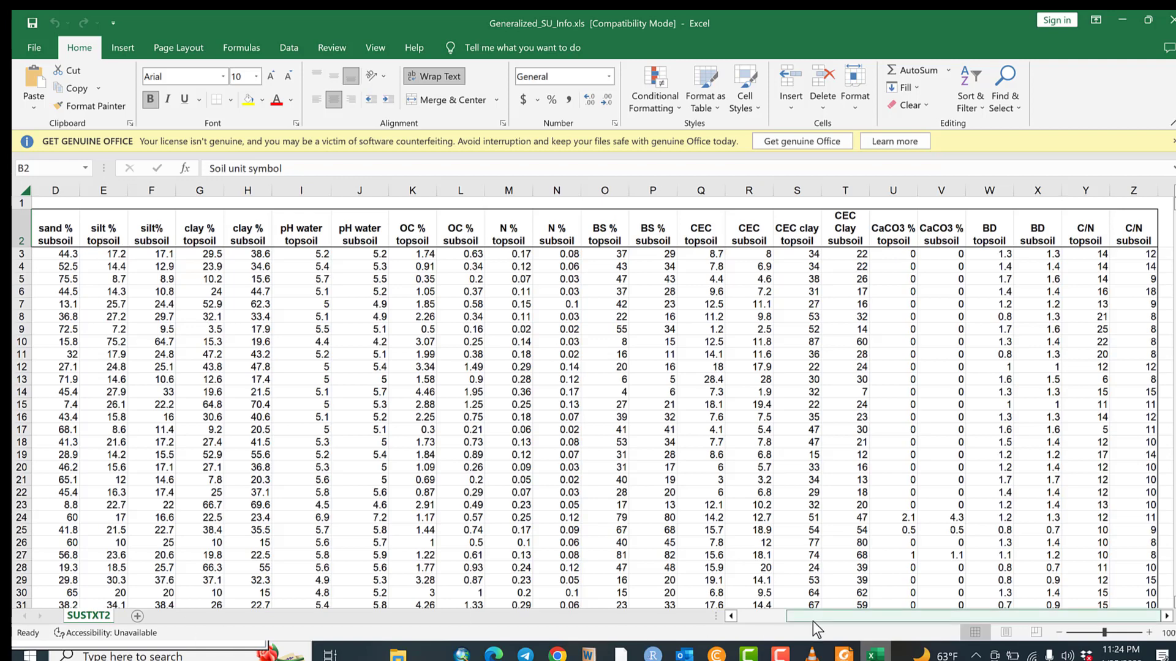
{"action": "left_click_drag", "start_coordinate": [813, 623], "coordinate": [766, 620]}
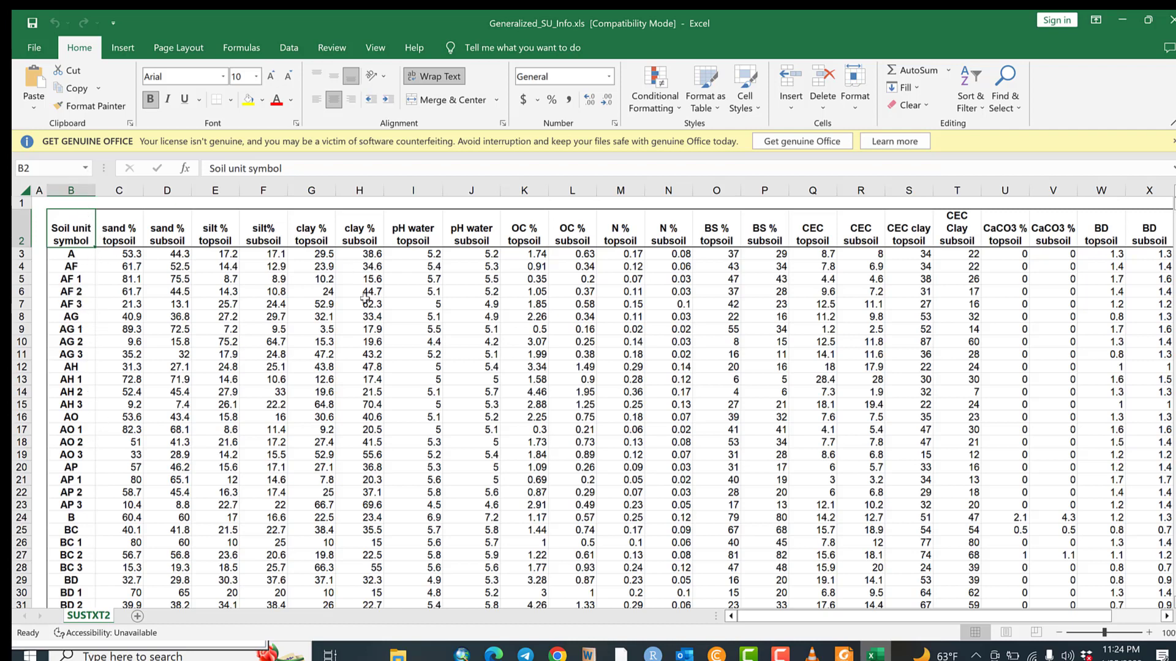
Search the SUSTXT2 sheet for the soil unit symbol "Ne" and close the search once its row is located.
{"action": "mouse_move", "coordinate": [1174, 204]}
{"action": "left_mouse_down"}
{"action": "mouse_move", "coordinate": [1173, 215]}
{"action": "mouse_move", "coordinate": [1173, 205]}
{"action": "left_mouse_up"}
{"action": "scroll", "coordinate": [588, 398], "scroll_direction": "down", "scroll_amount": 1}
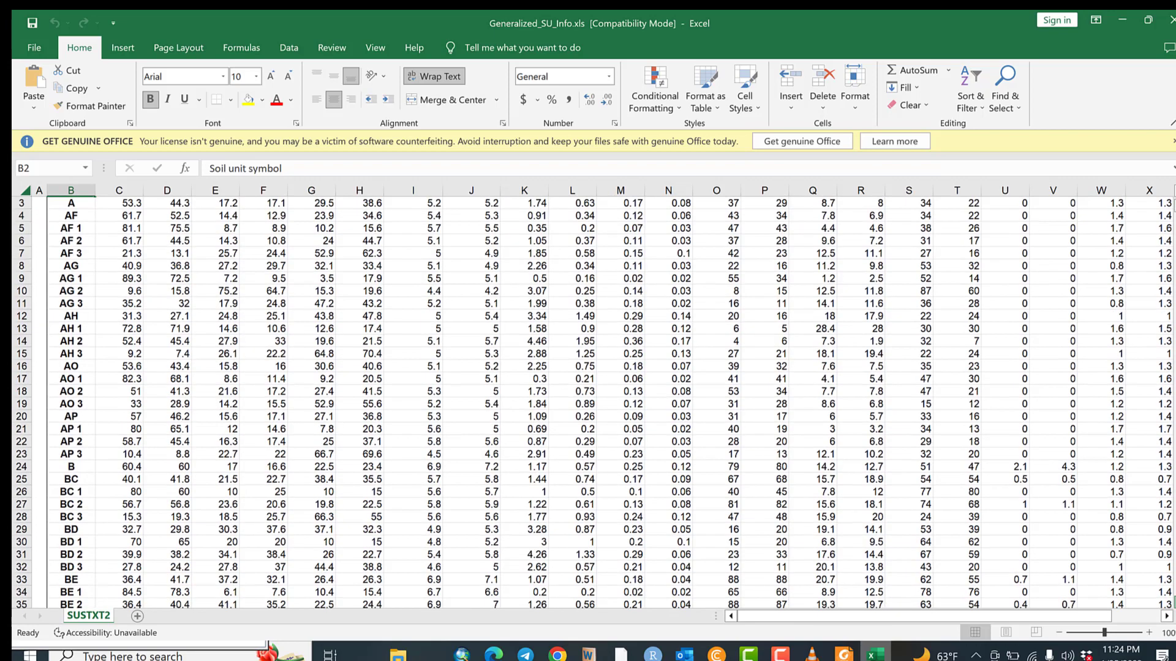
{"action": "scroll", "coordinate": [400, 422], "scroll_direction": "down", "scroll_amount": 2}
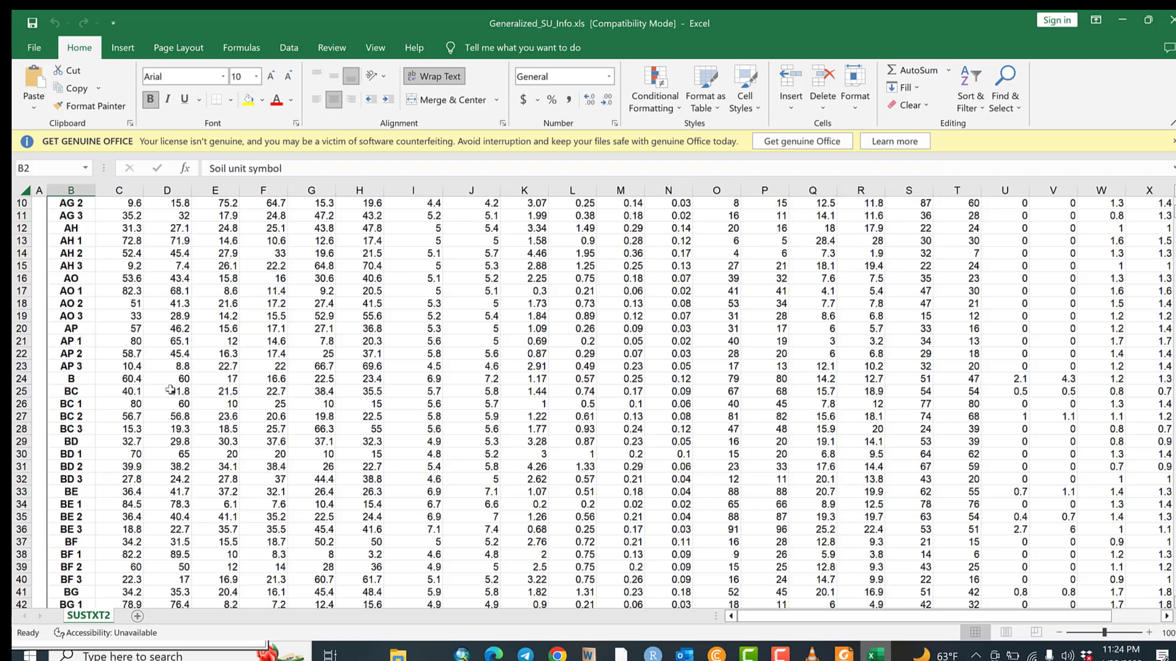
{"action": "left_click", "coordinate": [51, 368]}
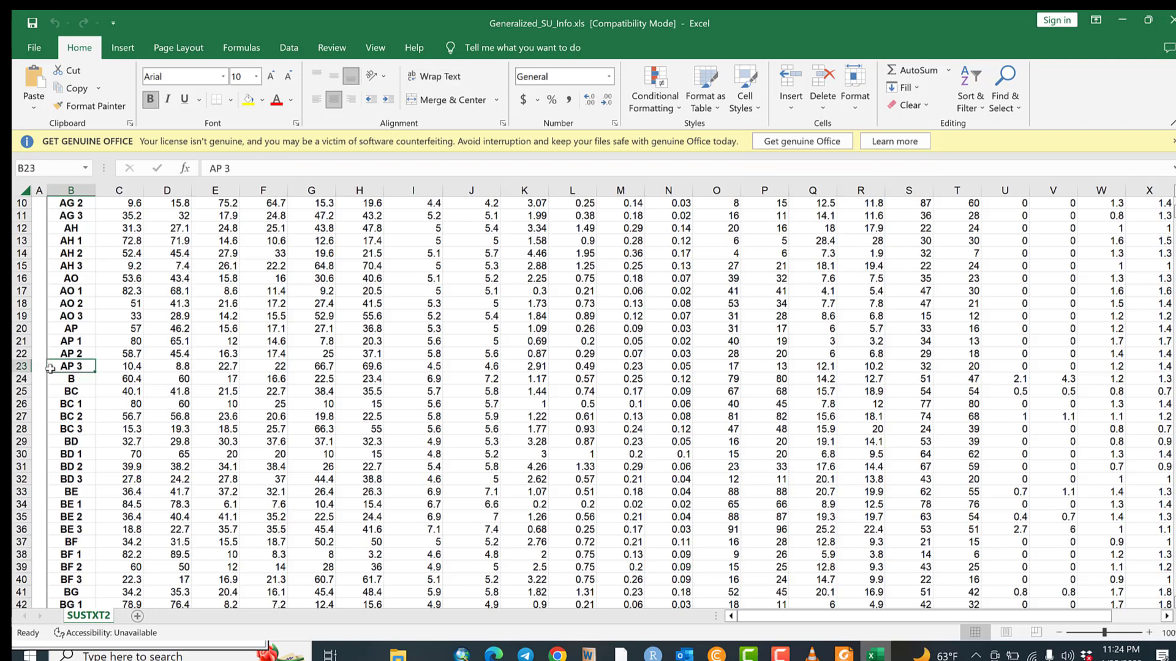
{"action": "key", "text": "ctrl+f"}
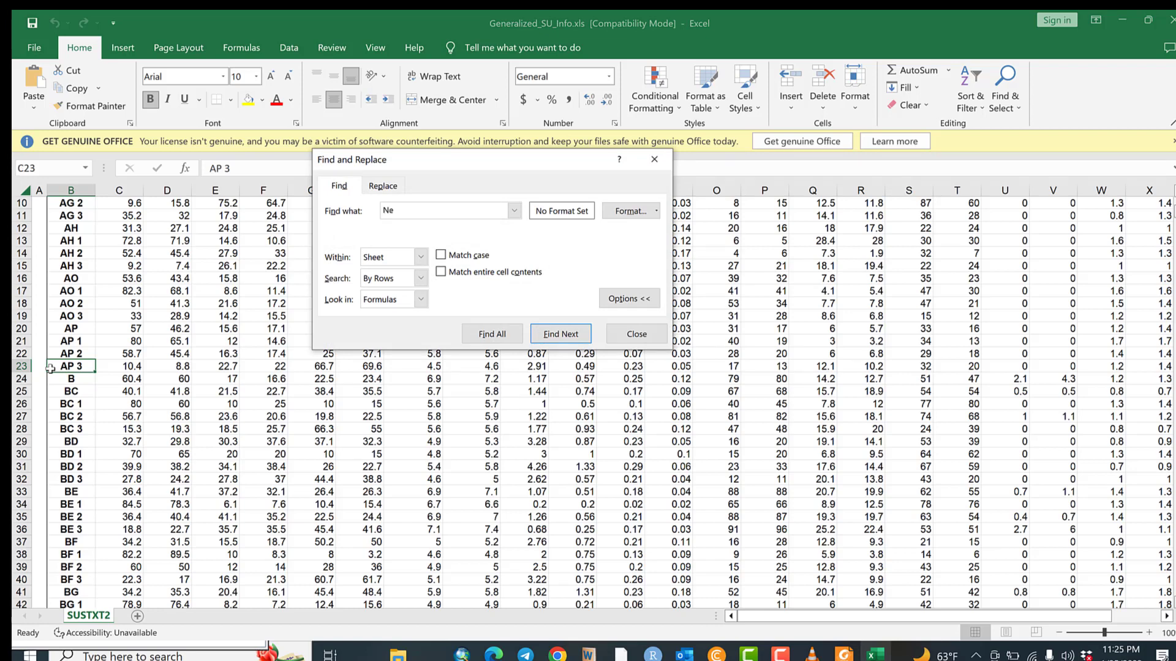
{"action": "key", "text": "Return"}
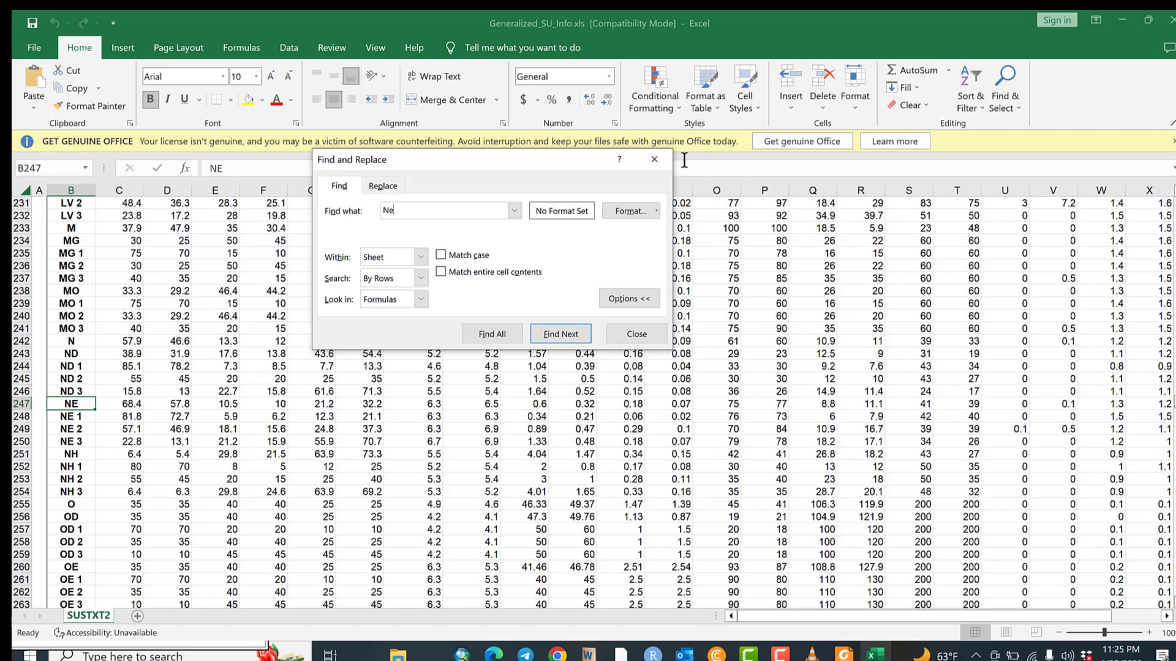
{"action": "left_click", "coordinate": [659, 160]}
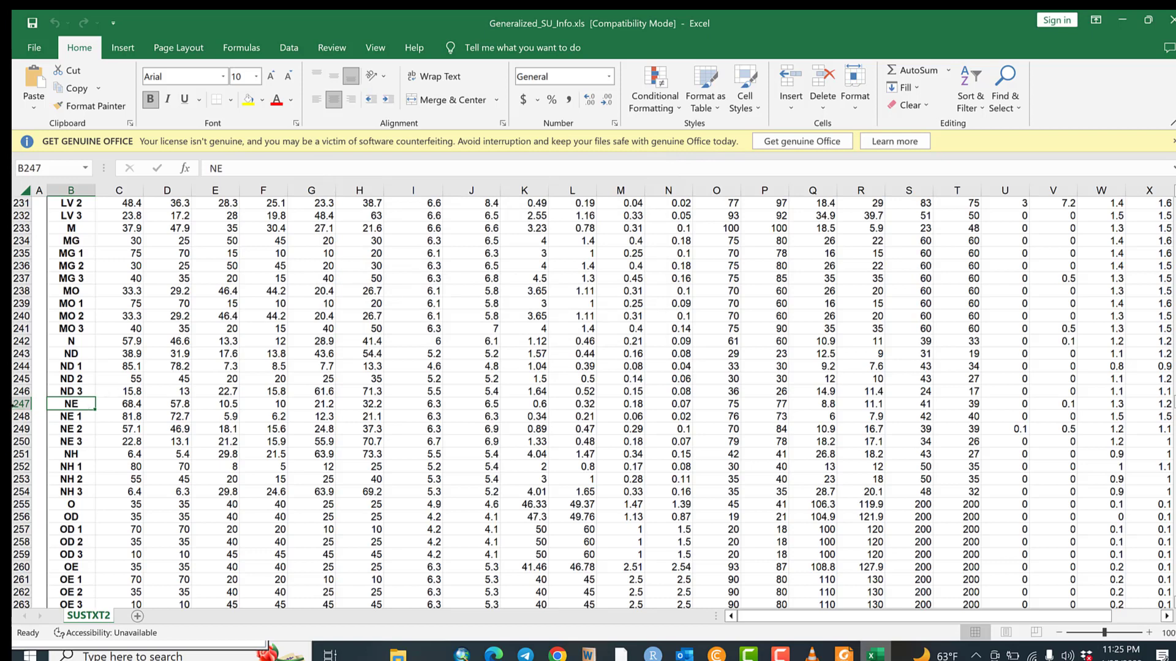
Copy the entire NE soil unit row into row 3 of a new worksheet and dismiss the clipboard warning.
{"action": "left_click", "coordinate": [13, 404]}
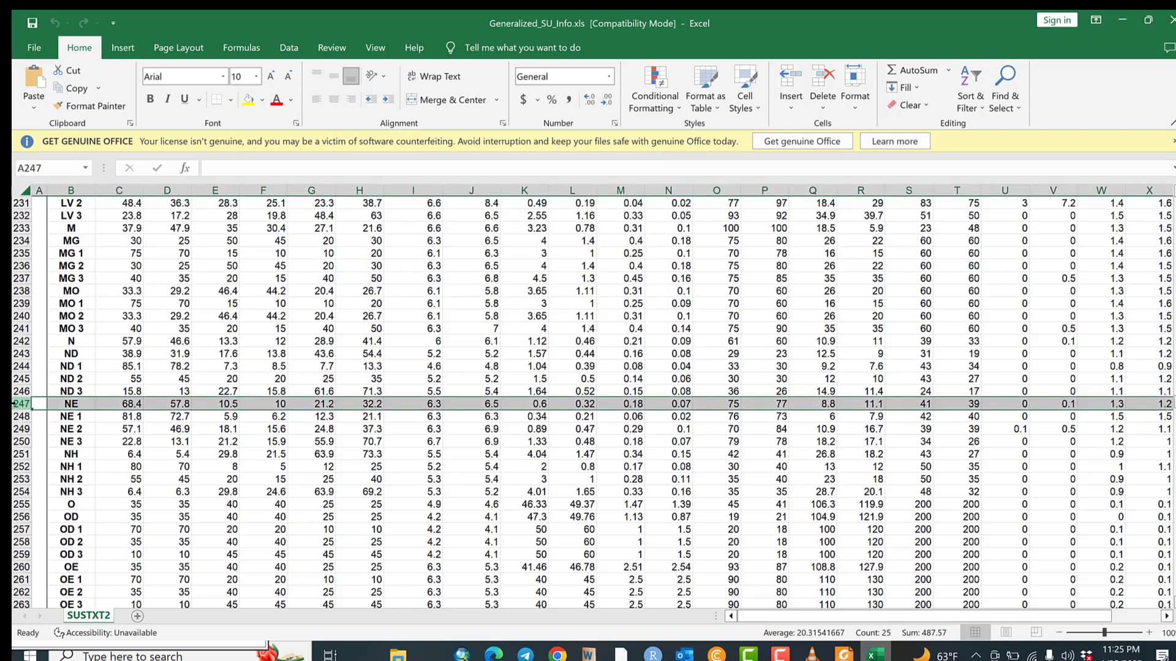
{"action": "key", "text": "ctrl+c"}
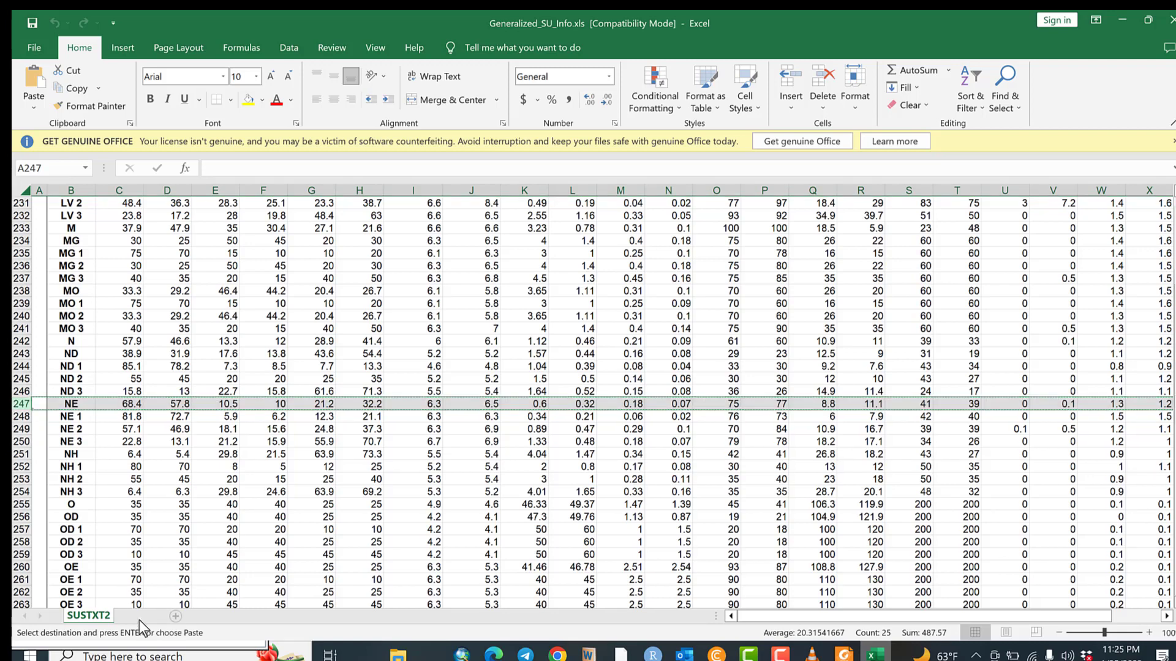
{"action": "key", "text": "shift+F11"}
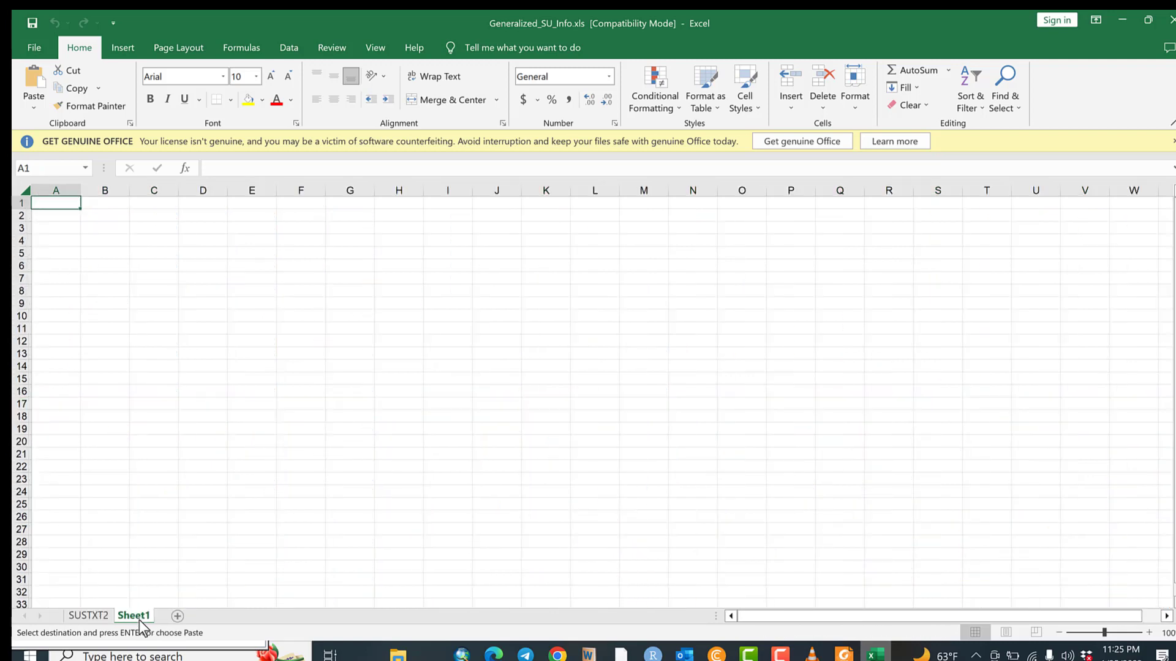
{"action": "left_click", "coordinate": [56, 217]}
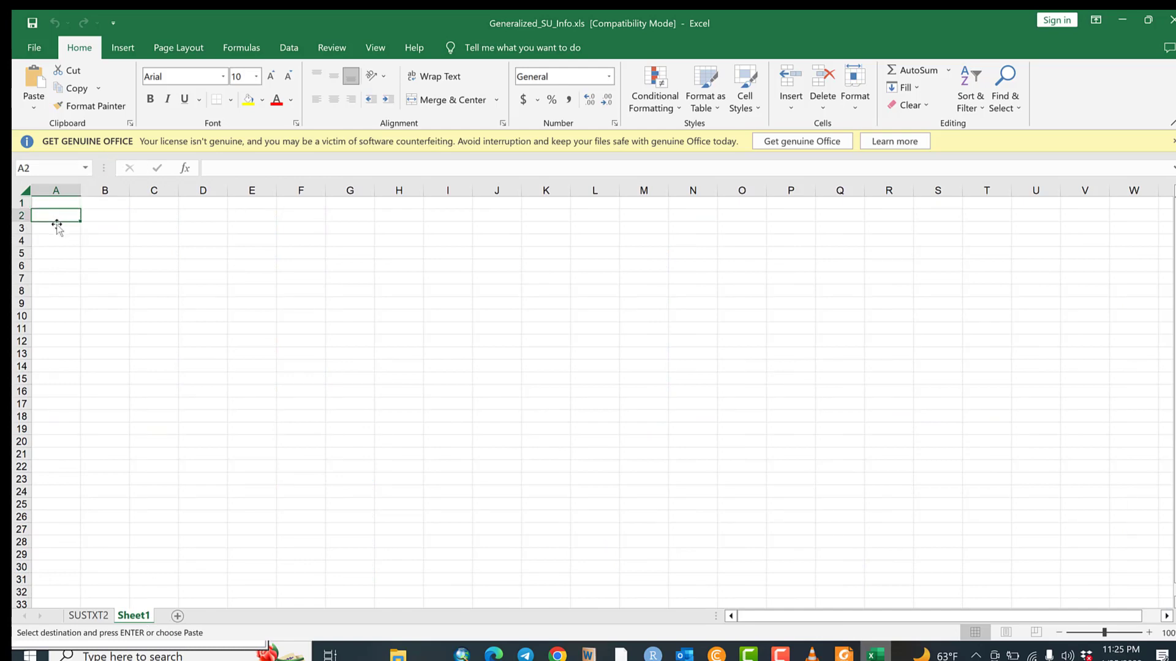
{"action": "right_click", "coordinate": [57, 227]}
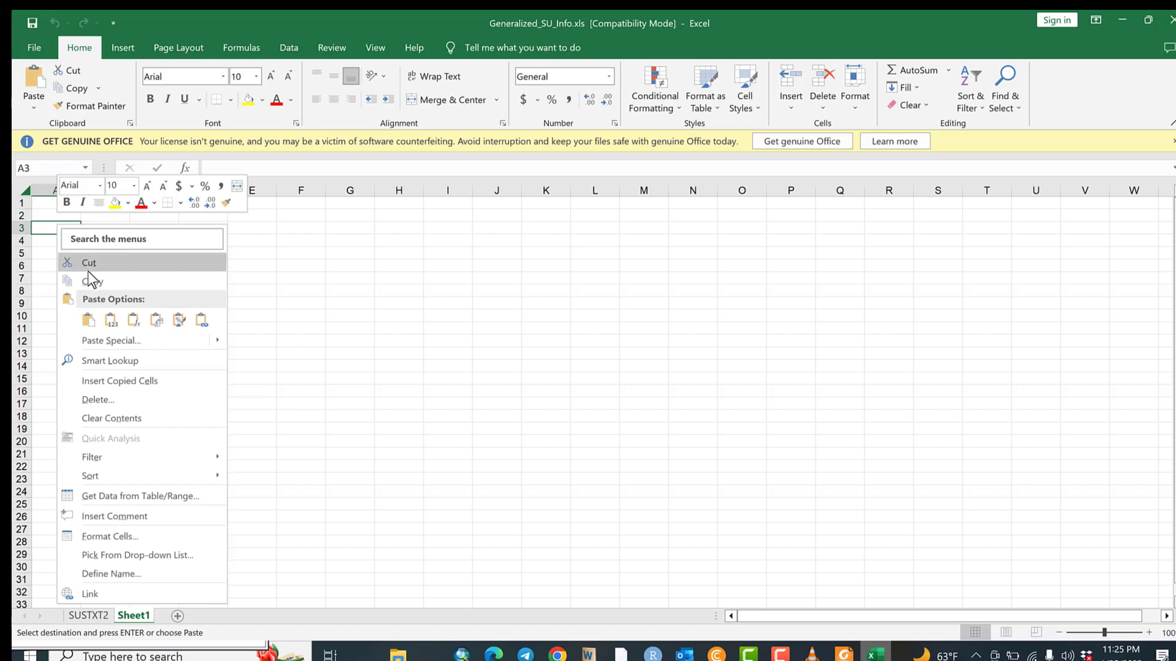
{"action": "left_click", "coordinate": [111, 318]}
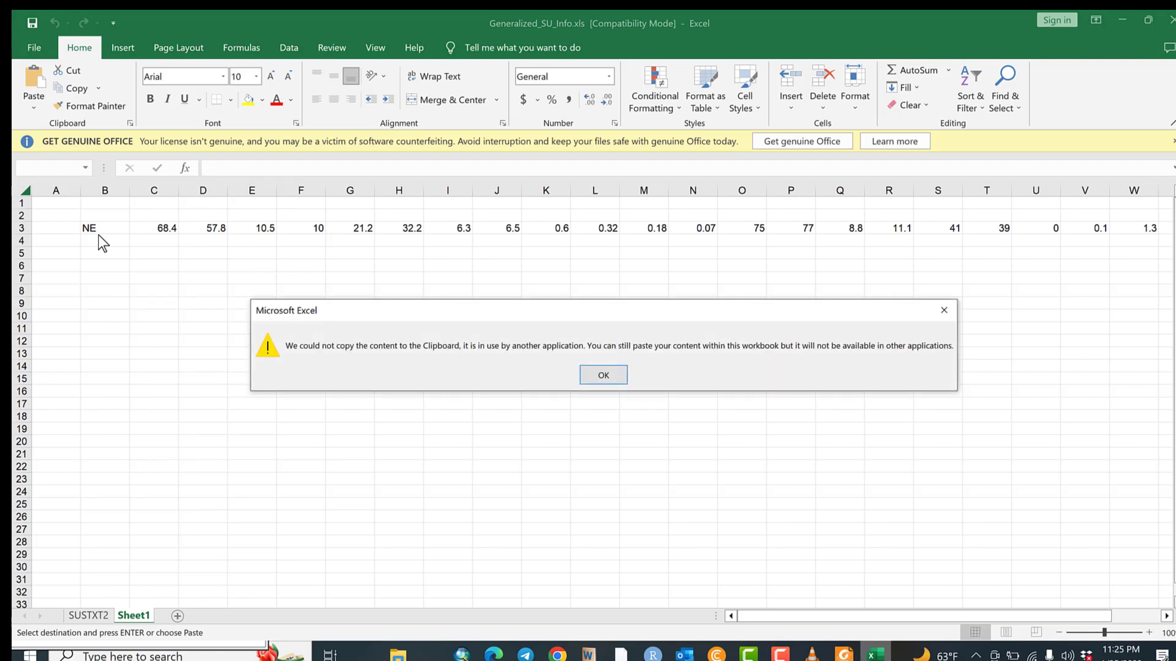
{"action": "left_click", "coordinate": [944, 310]}
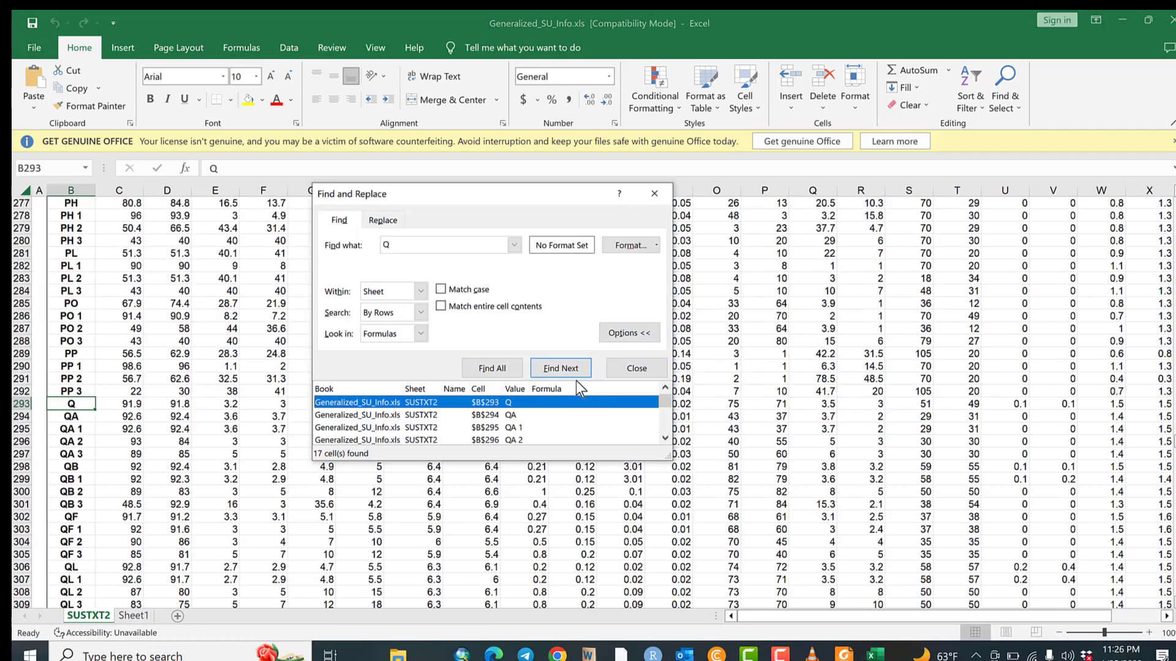
Close the search for Q in SUSTXT2 and copy its soil unit row into Sheet1 directly below the NE row.
{"action": "left_click", "coordinate": [654, 193]}
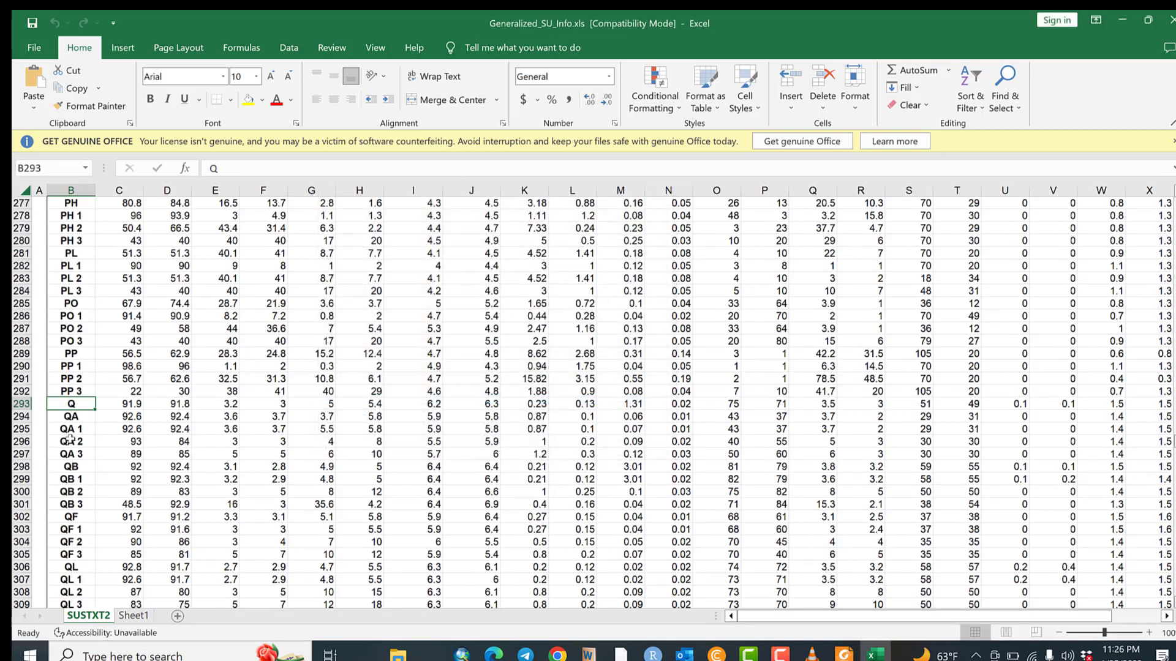
{"action": "left_click", "coordinate": [16, 403]}
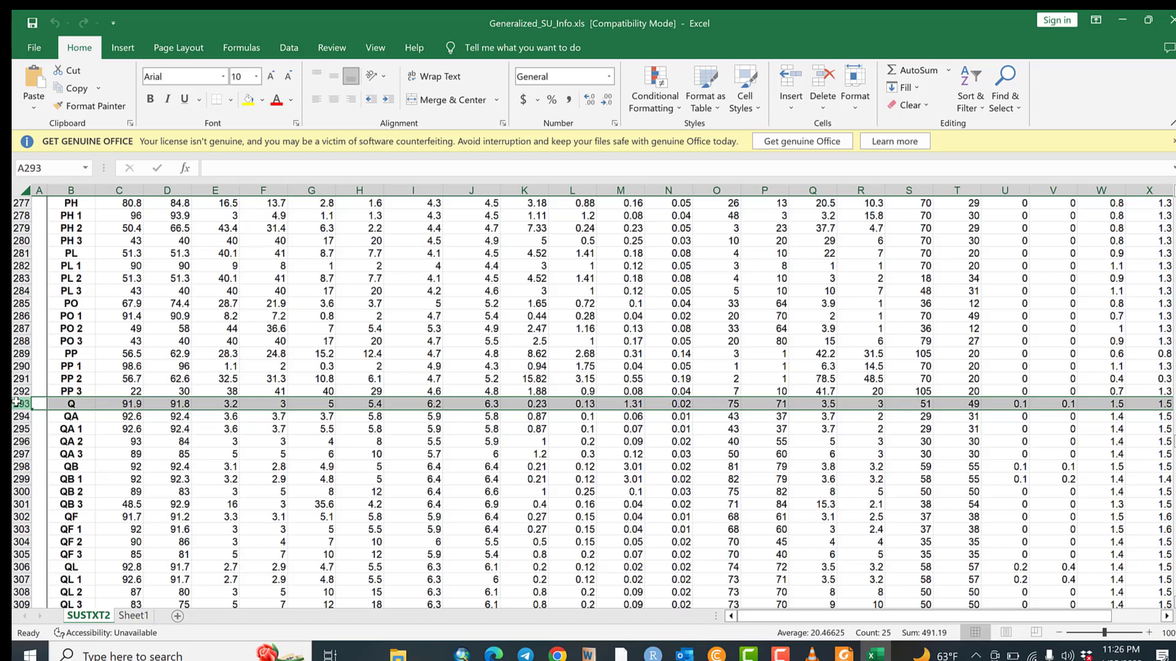
{"action": "key", "text": "ctrl+c"}
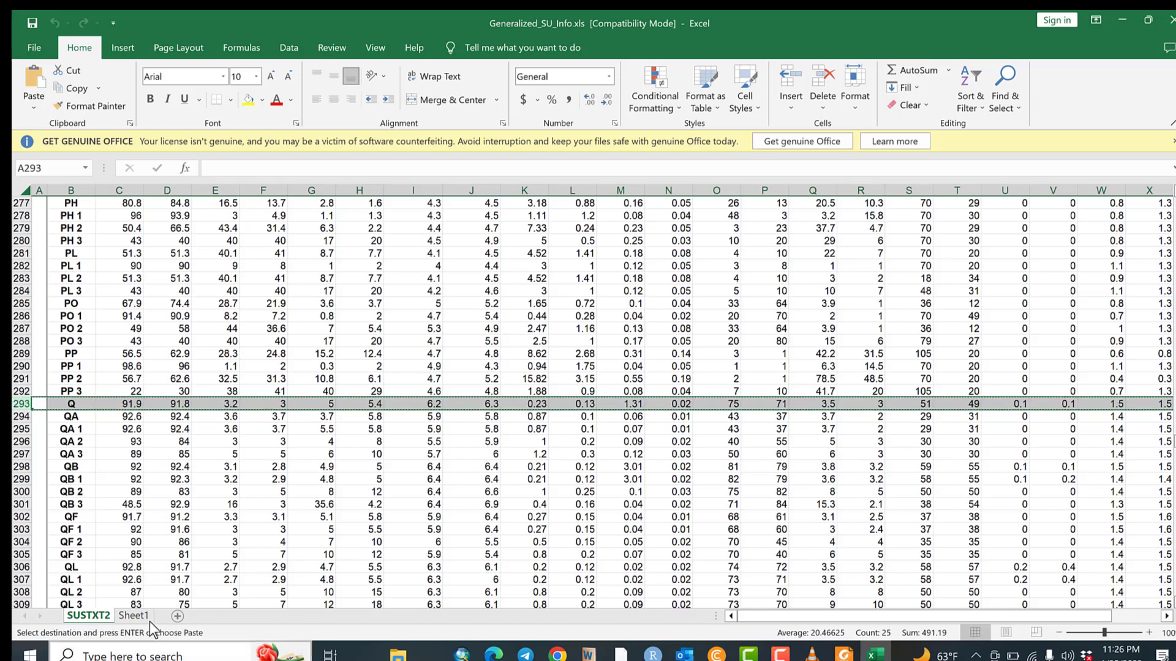
{"action": "left_click", "coordinate": [135, 615]}
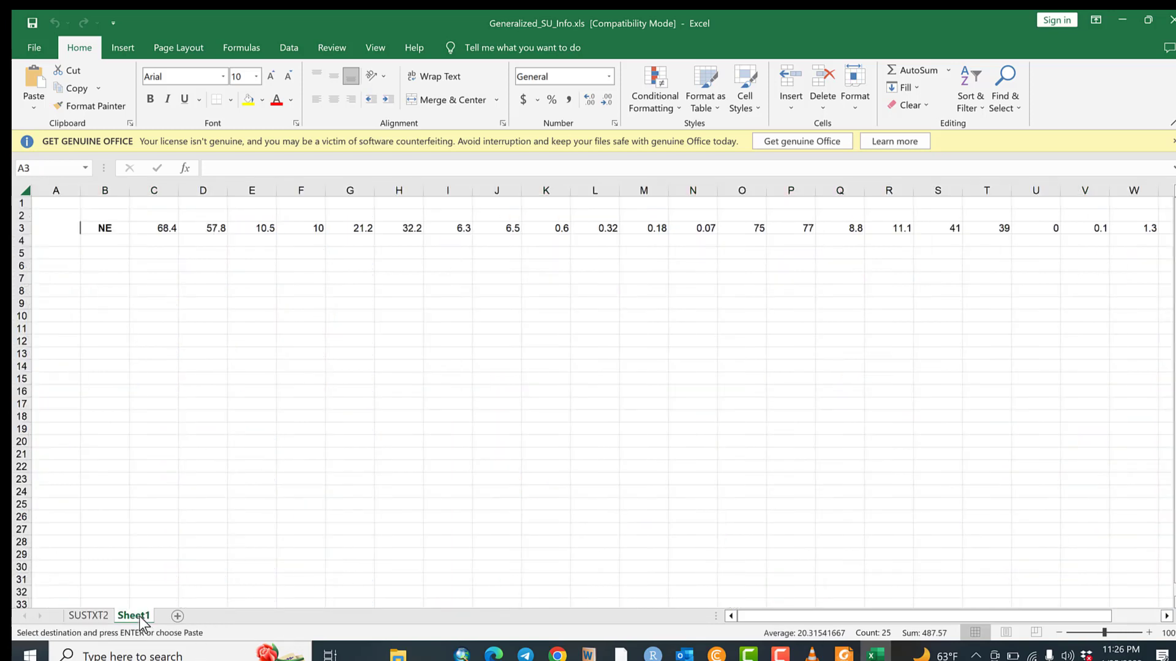
{"action": "left_click", "coordinate": [96, 240]}
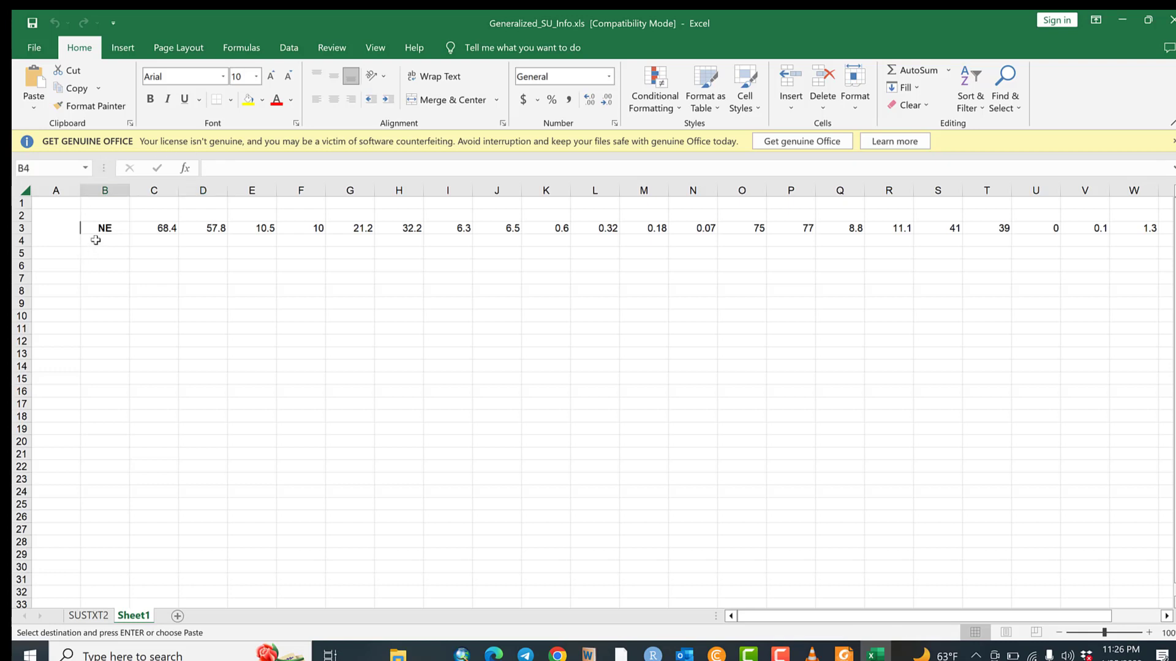
{"action": "right_click", "coordinate": [96, 240]}
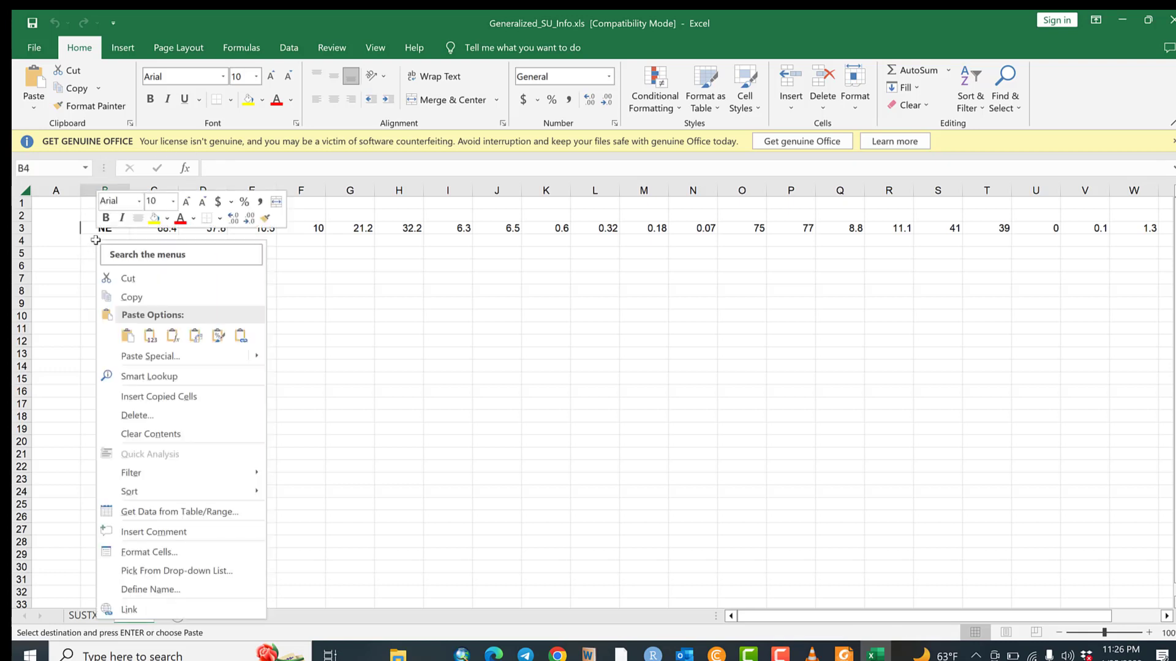
{"action": "left_click", "coordinate": [126, 324]}
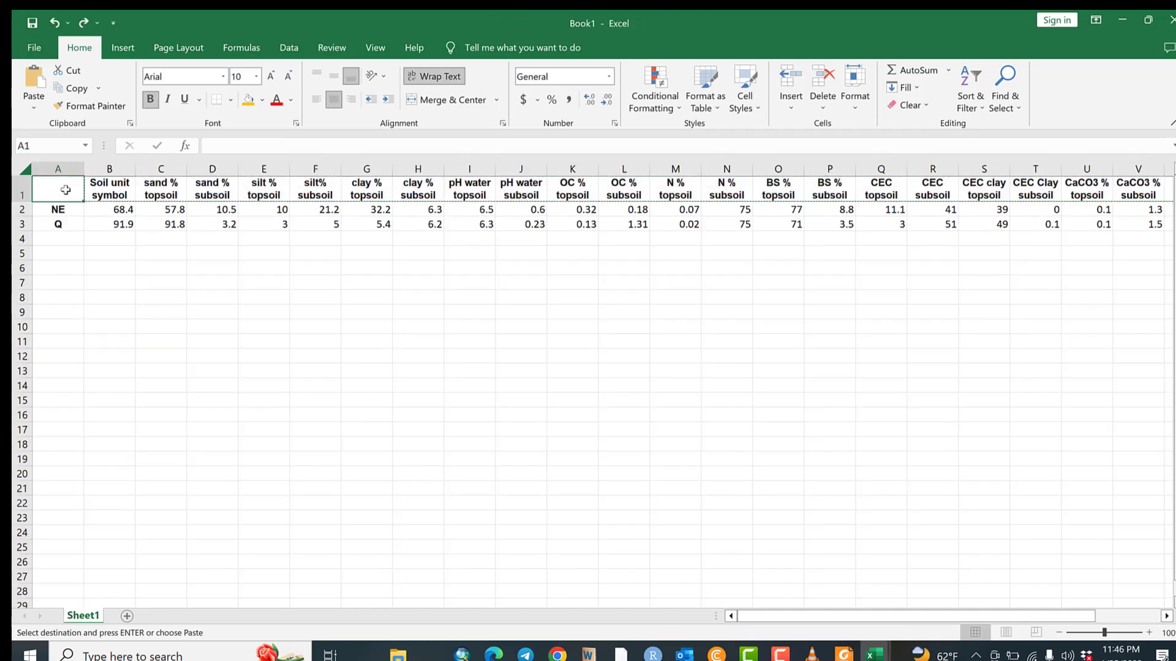
Paste the copied soil property header row starting at A1 in Book1, above the NE and Q rows.
{"action": "left_click", "coordinate": [35, 83]}
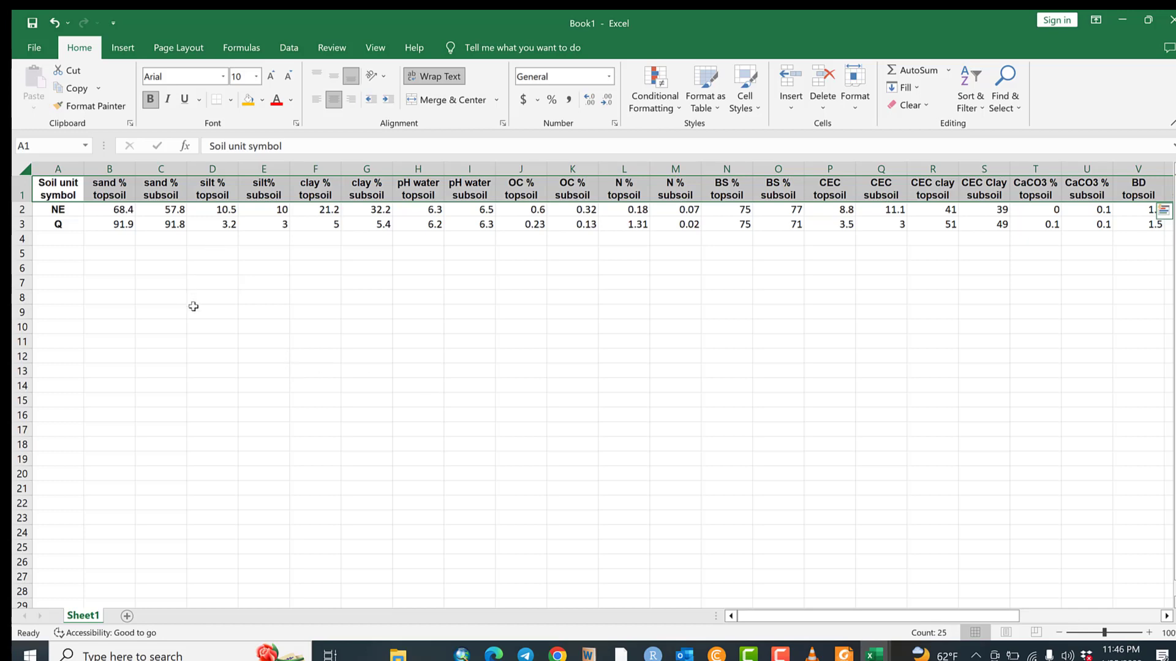
{"action": "left_click_drag", "start_coordinate": [191, 308], "coordinate": [376, 366]}
{"action": "left_click", "coordinate": [376, 368]}
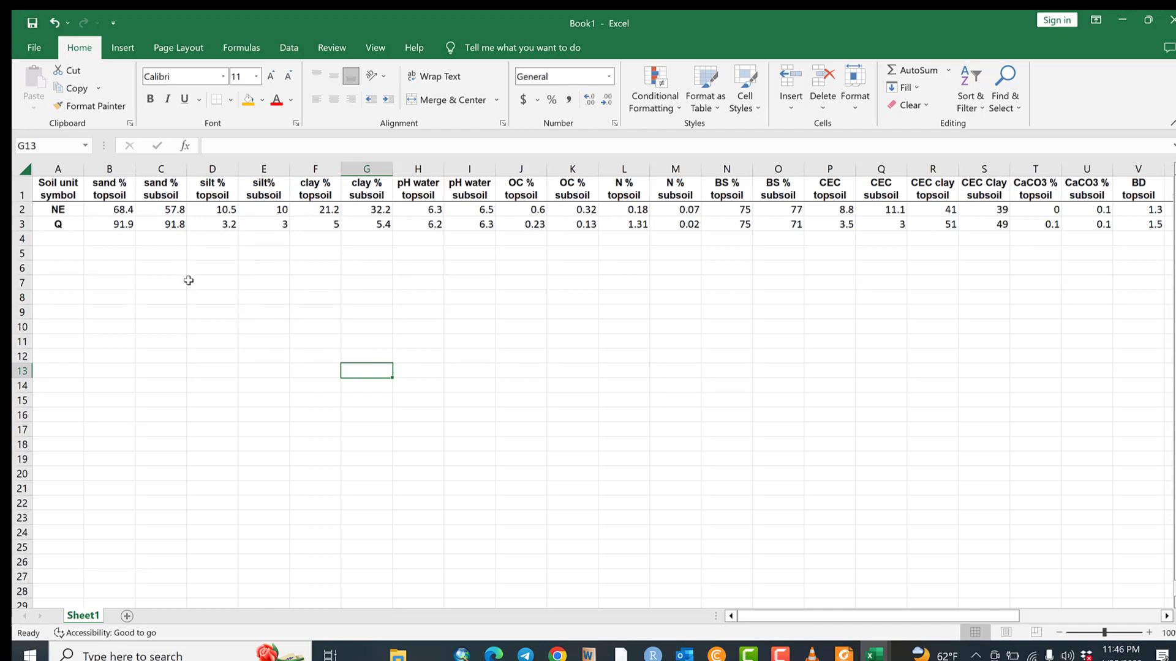
Fill the sand, silt, clay and OC % topsoil columns with orange.
{"action": "left_click", "coordinate": [114, 167]}
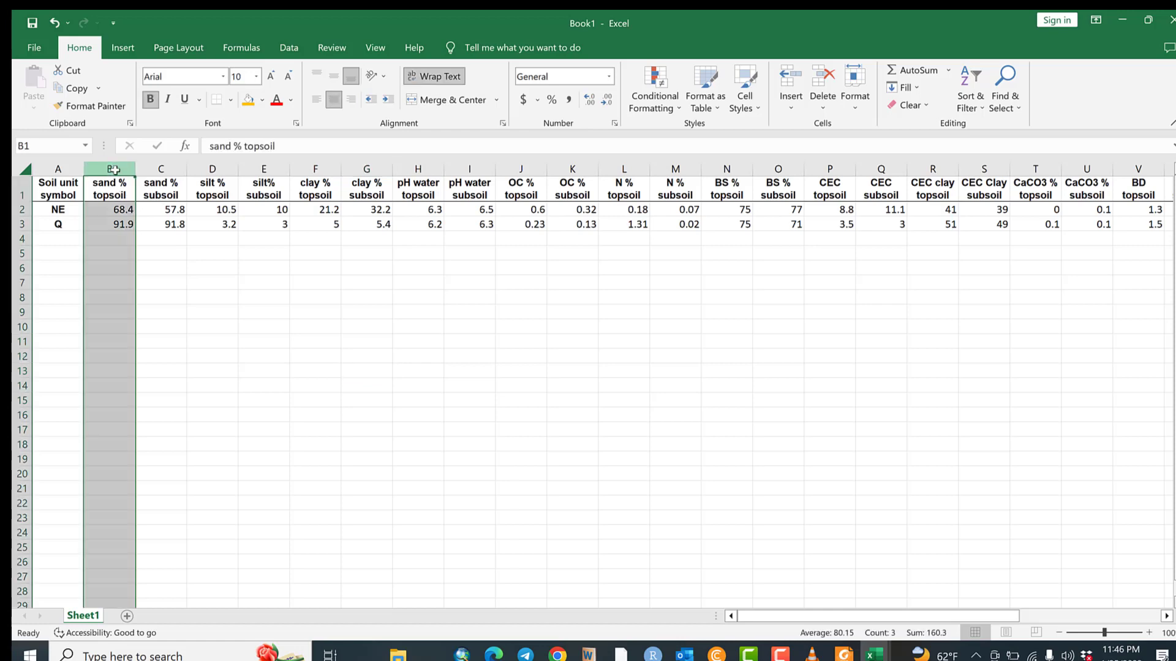
{"action": "left_click", "coordinate": [254, 103]}
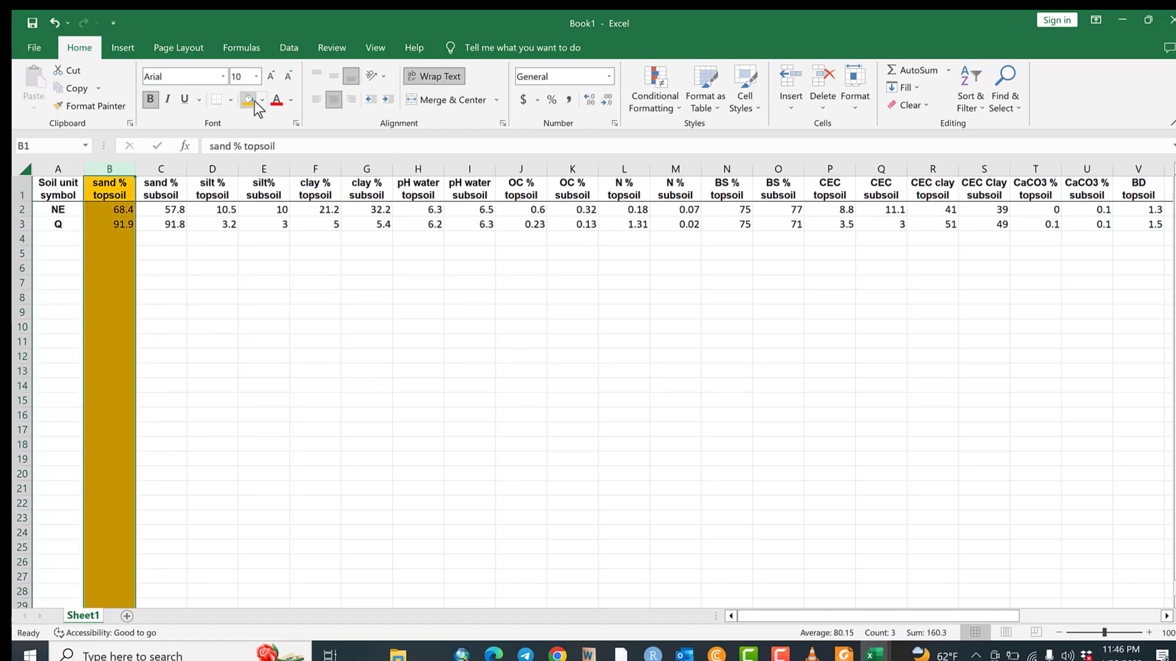
{"action": "left_click", "coordinate": [212, 170]}
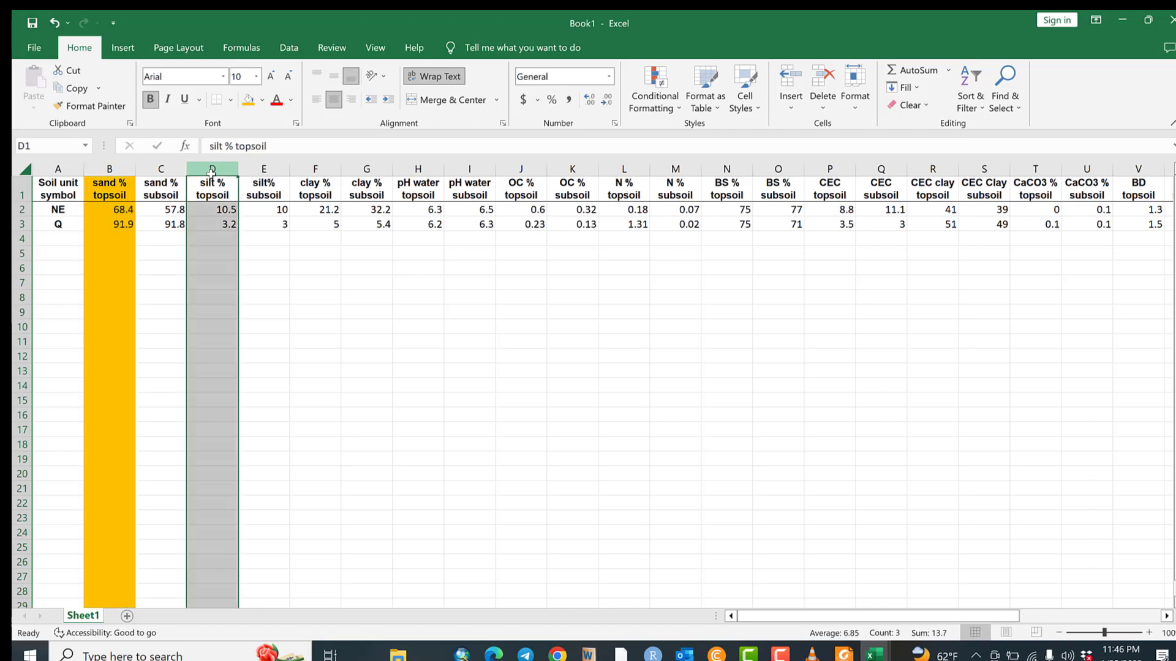
{"action": "left_click", "coordinate": [249, 101]}
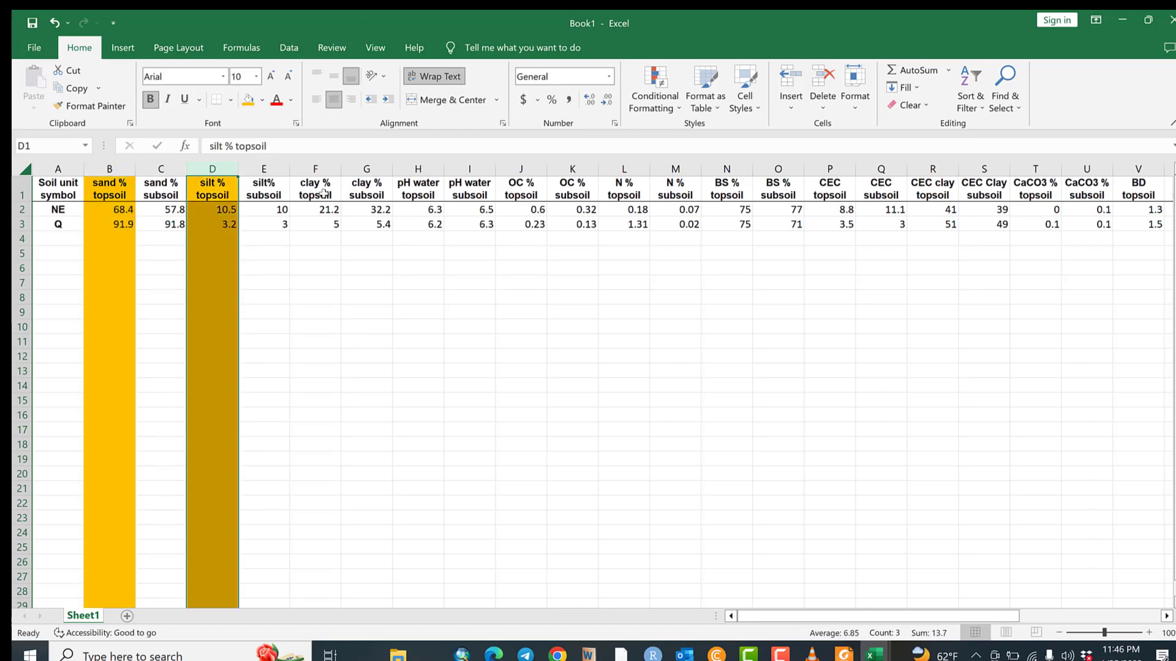
{"action": "left_click", "coordinate": [316, 170]}
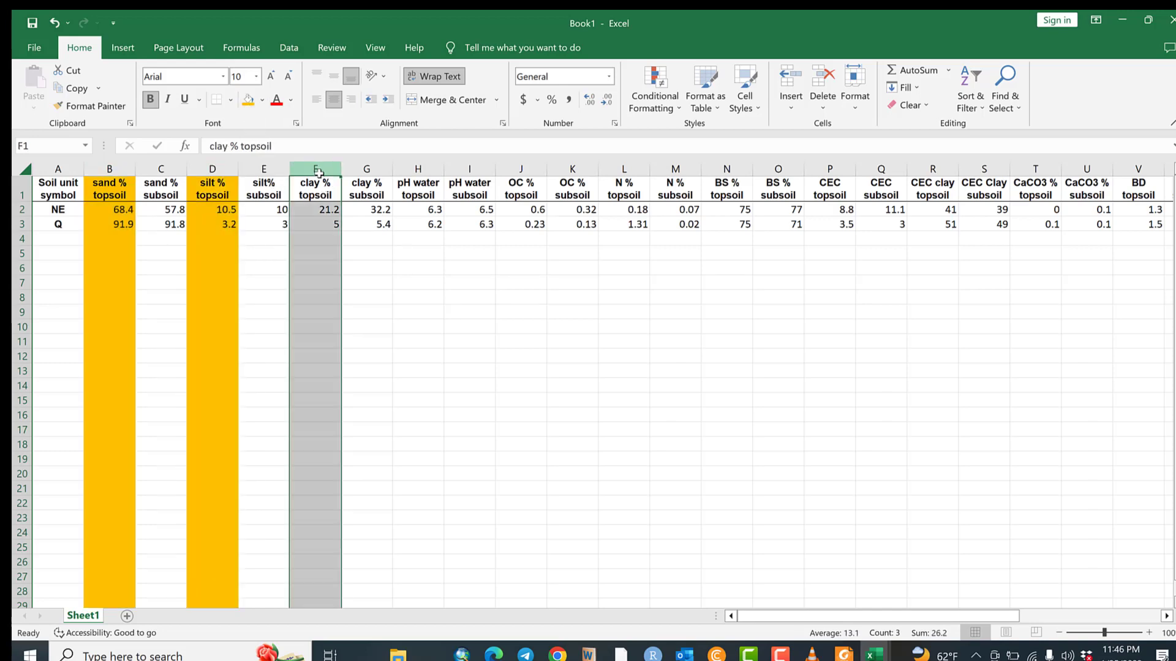
{"action": "left_click", "coordinate": [250, 102]}
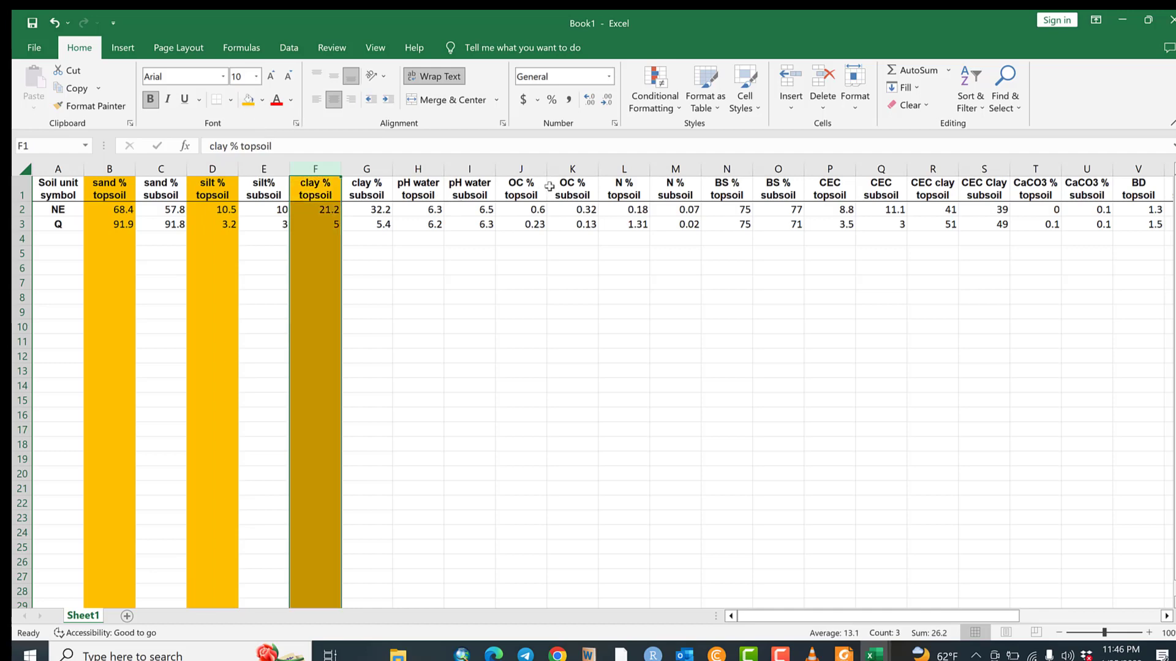
{"action": "left_click", "coordinate": [528, 168]}
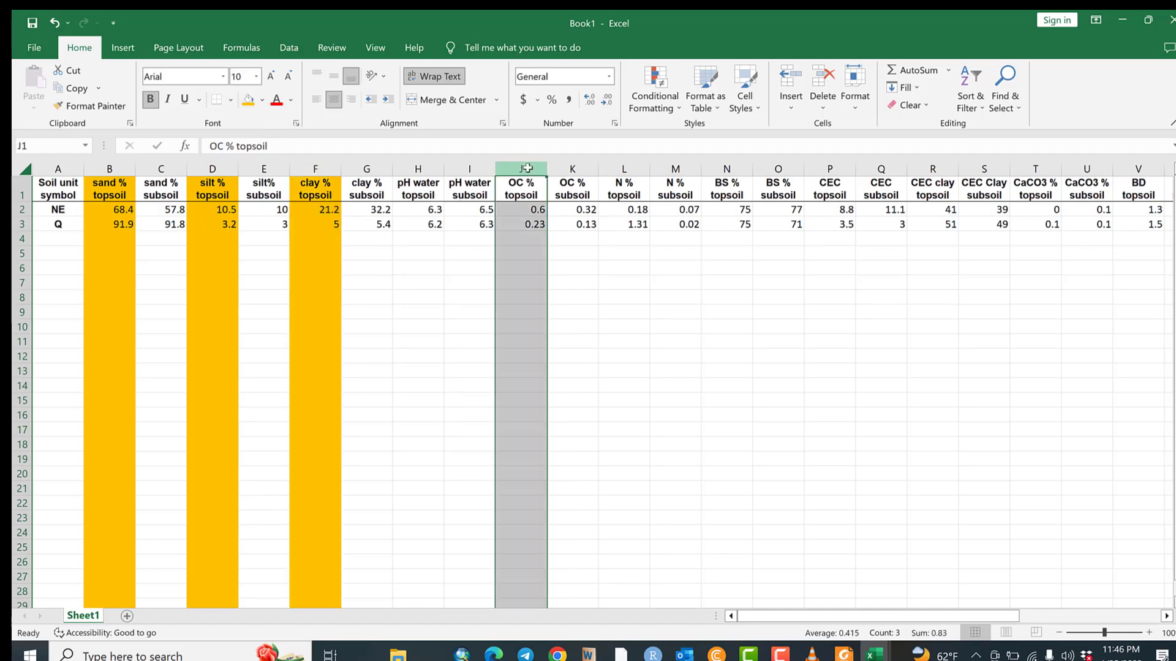
{"action": "left_click", "coordinate": [250, 102]}
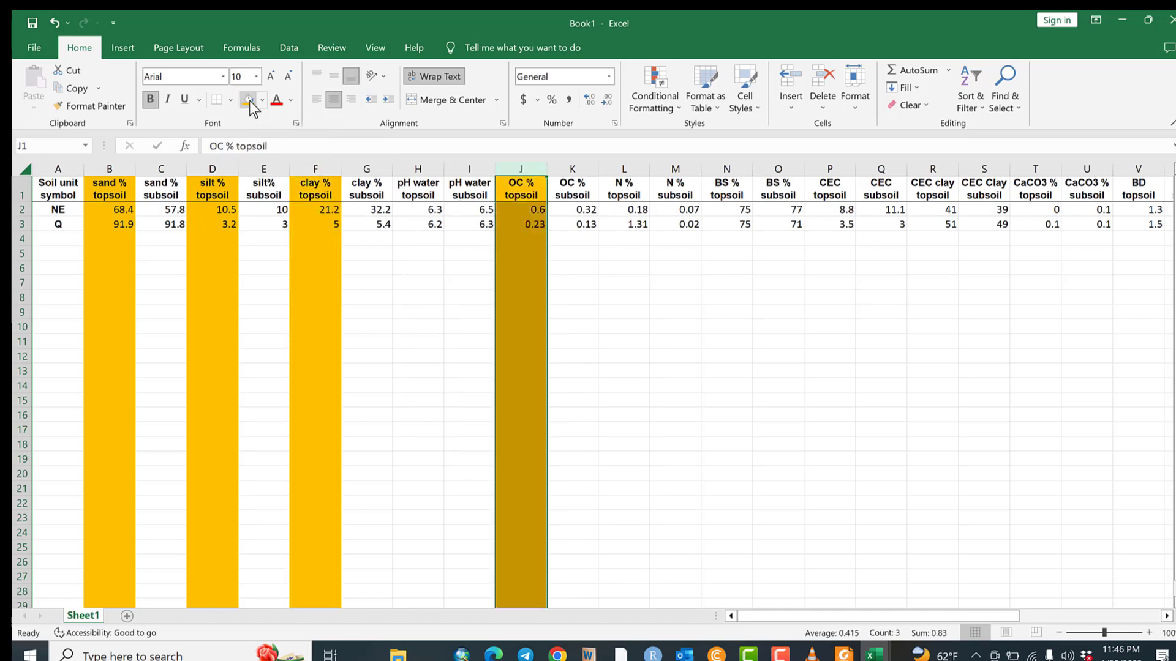
Delete all columns other than the soil unit symbol and the four highlighted topsoil columns.
{"action": "left_click", "coordinate": [579, 169]}
{"action": "left_click_drag", "start_coordinate": [707, 186], "coordinate": [1167, 195]}
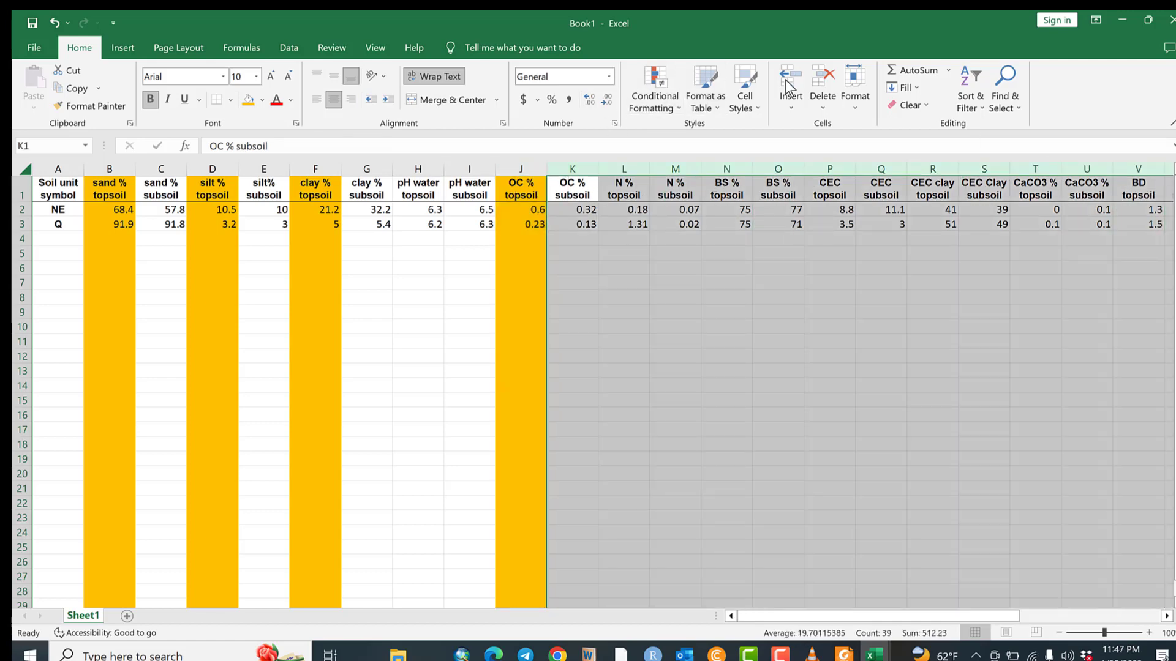
{"action": "left_click", "coordinate": [829, 79]}
{"action": "left_click", "coordinate": [264, 282]}
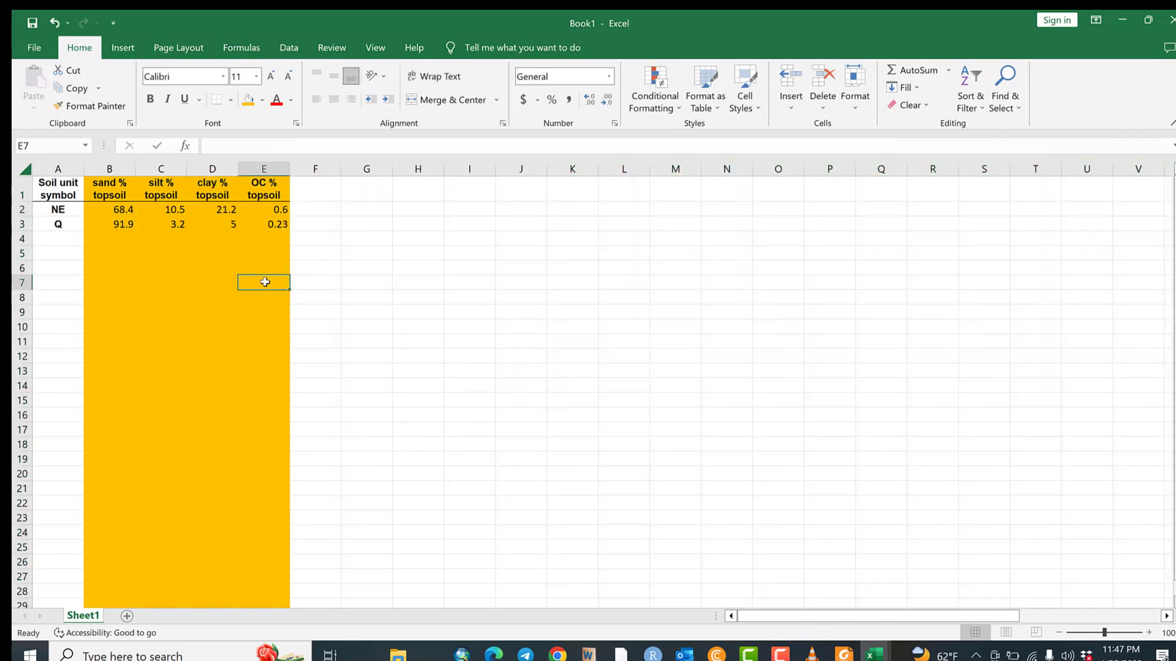
Apply all borders to the soil data table in A1:E3.
{"action": "left_click_drag", "start_coordinate": [54, 196], "coordinate": [273, 224]}
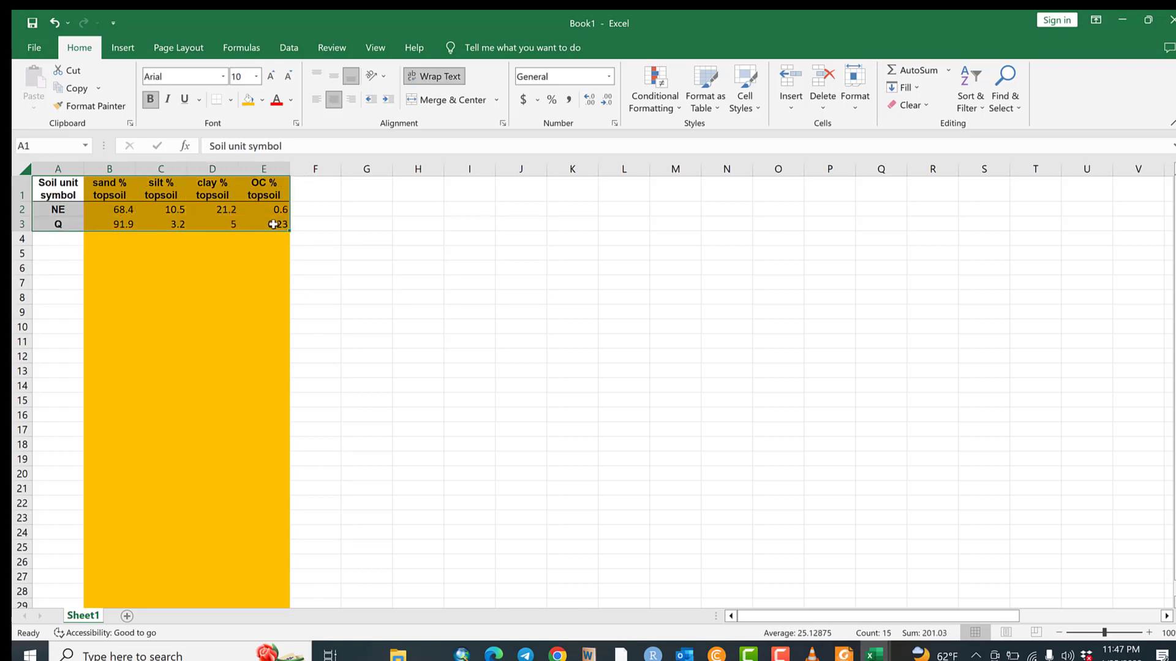
{"action": "left_click", "coordinate": [230, 99]}
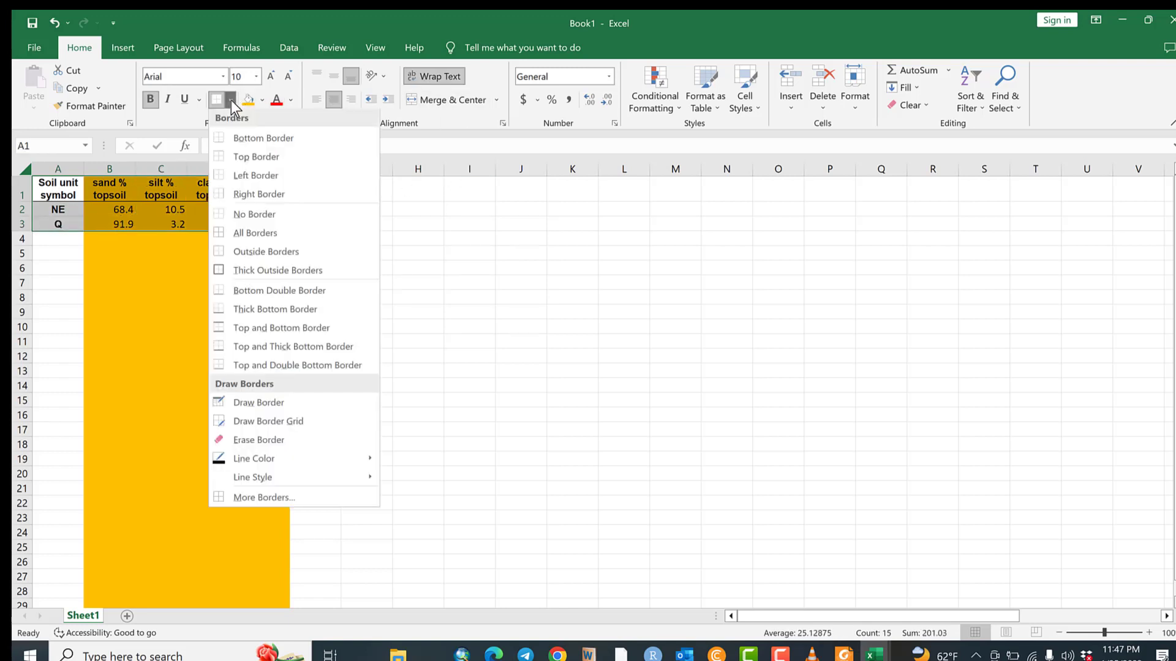
{"action": "left_click", "coordinate": [251, 241]}
{"action": "left_click", "coordinate": [434, 285]}
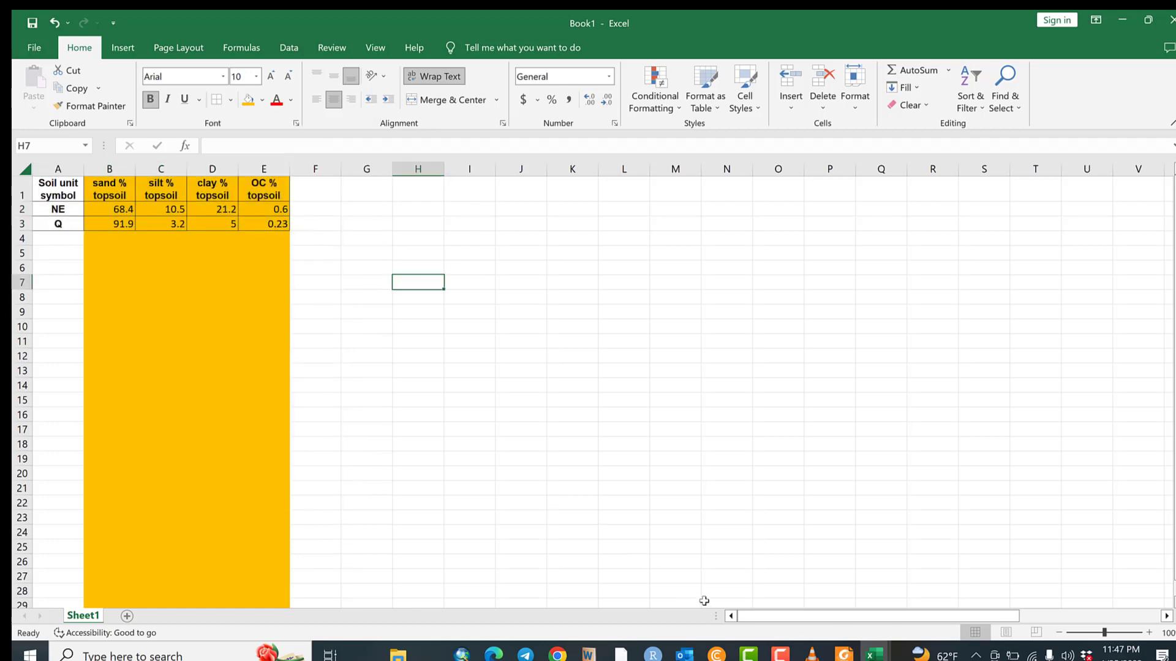
Review the K factor equations in RUSLE.pdf and enter the headers fsand, fcl-si and forc in F1, G1 and H1 of Book1.
{"action": "left_click", "coordinate": [840, 654]}
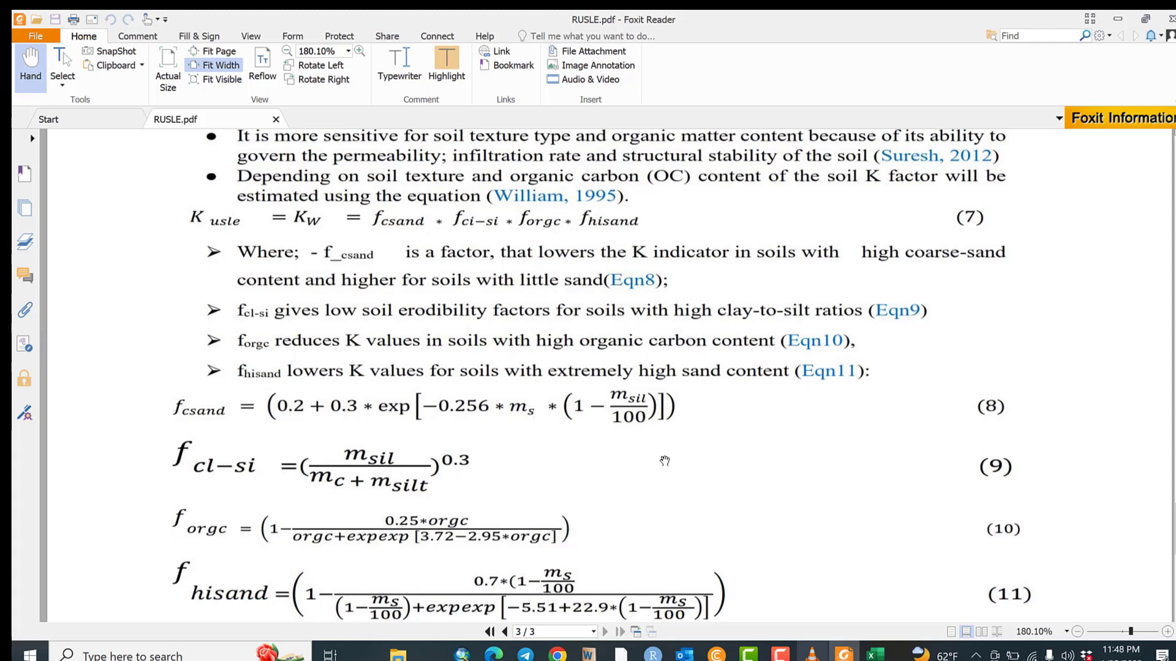
{"action": "left_click", "coordinate": [875, 654]}
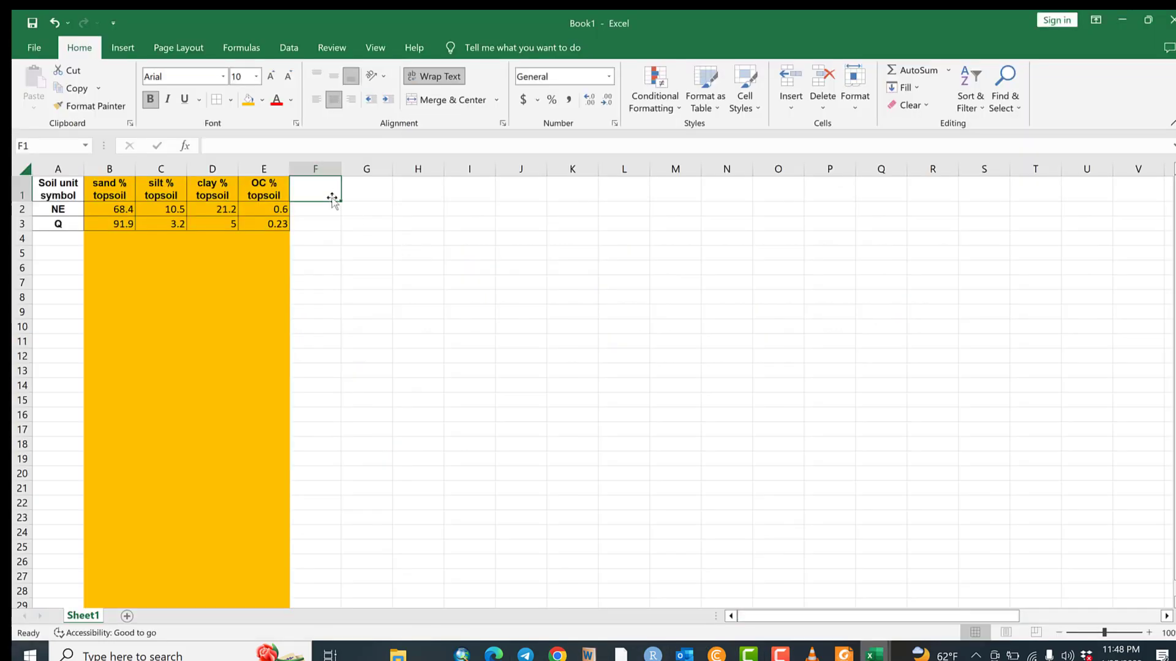
{"action": "type", "text": "f"}
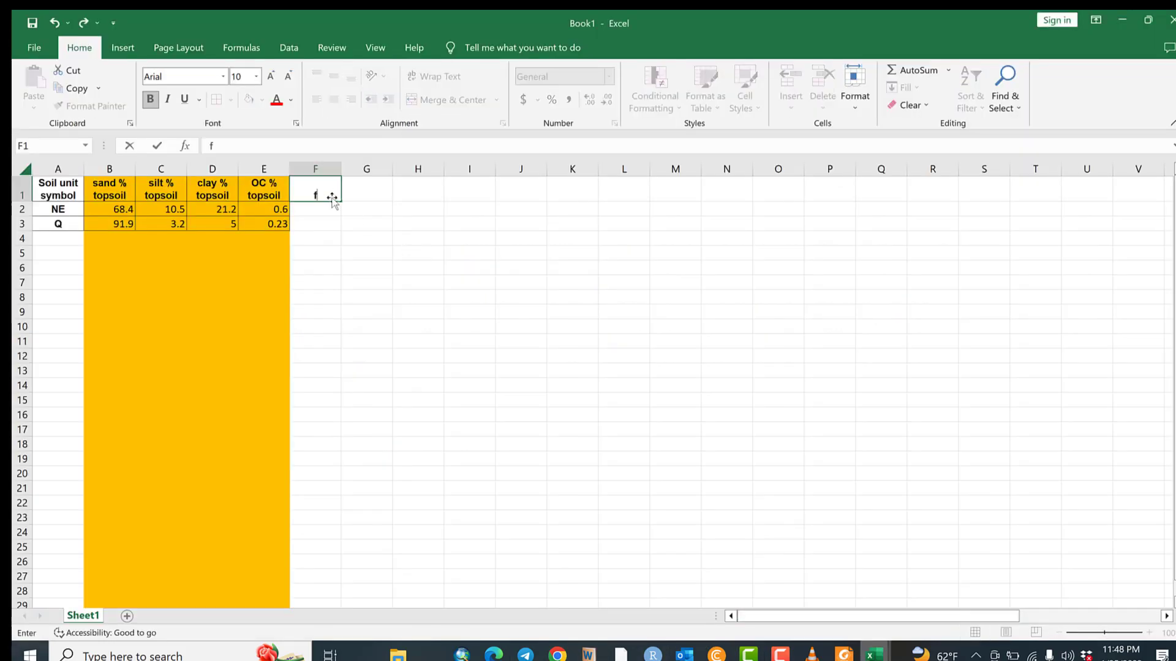
{"action": "type", "text": "sand"}
{"action": "left_click", "coordinate": [371, 194]}
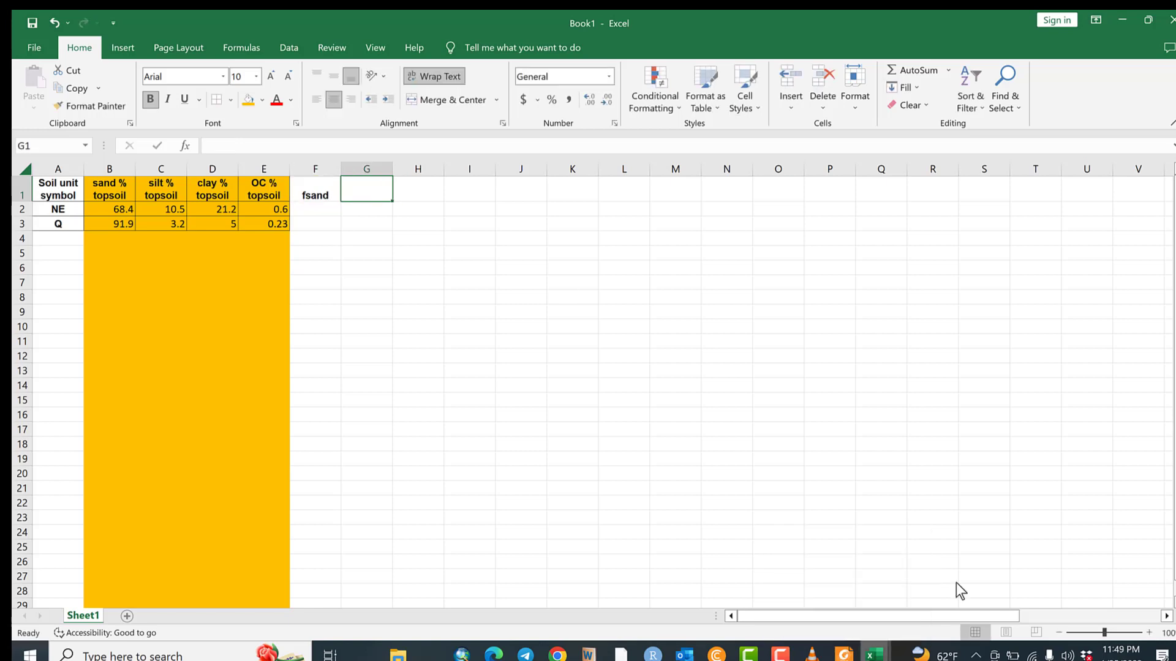
{"action": "type", "text": "fc"}
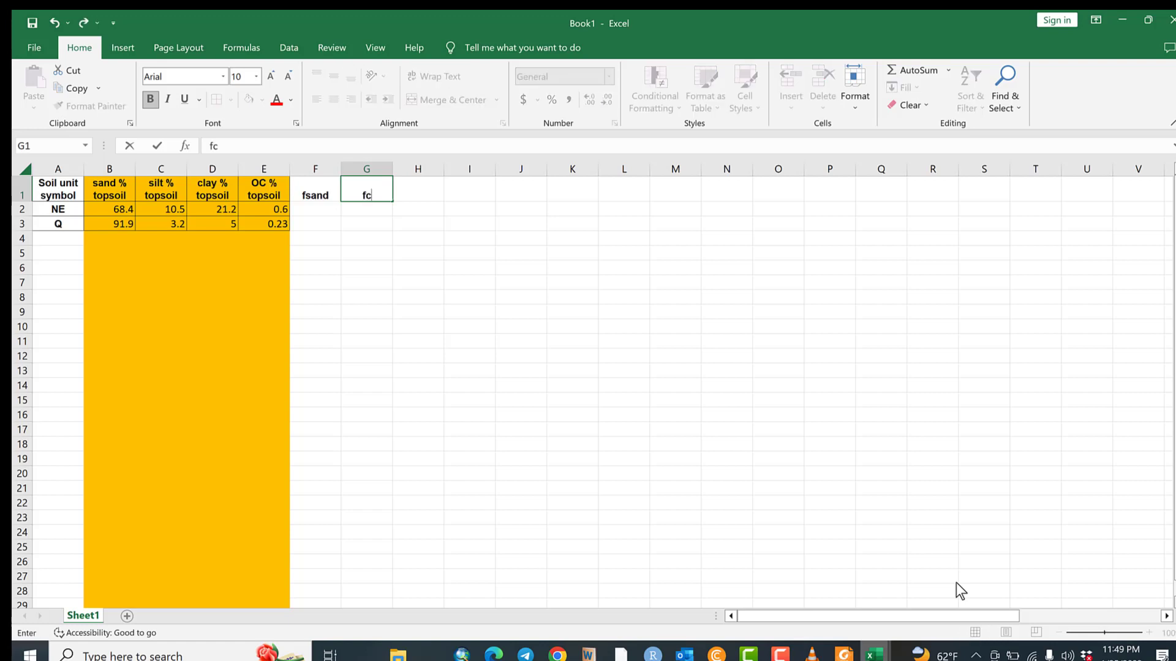
{"action": "type", "text": "l-si"}
{"action": "left_click", "coordinate": [429, 192]}
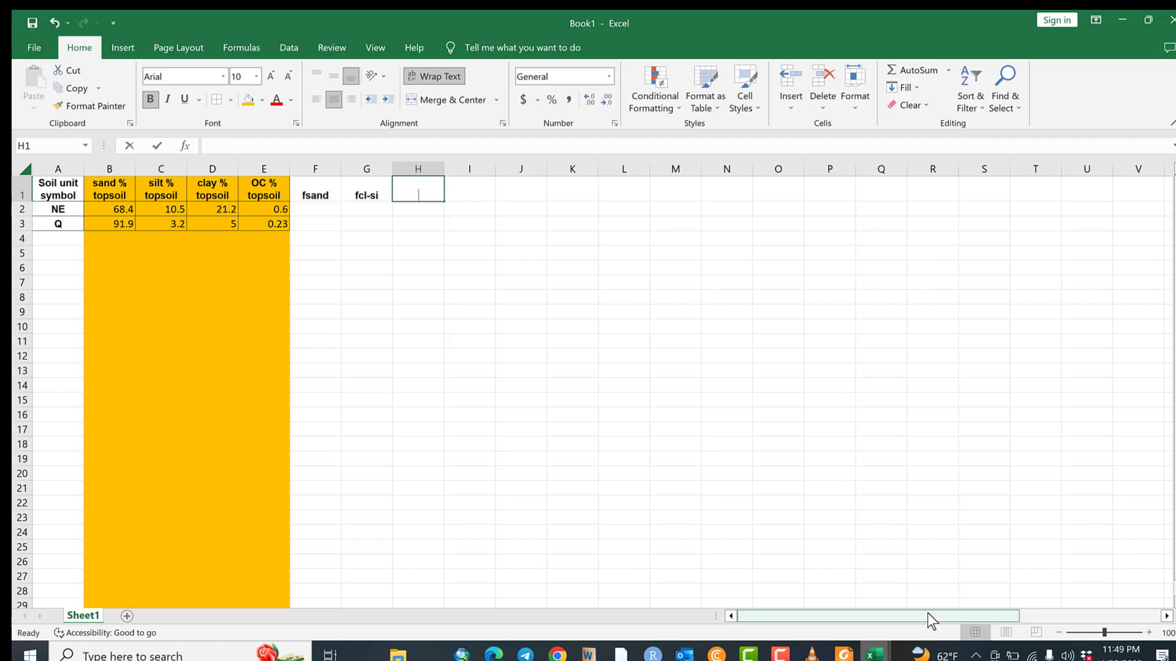
{"action": "type", "text": "forc"}
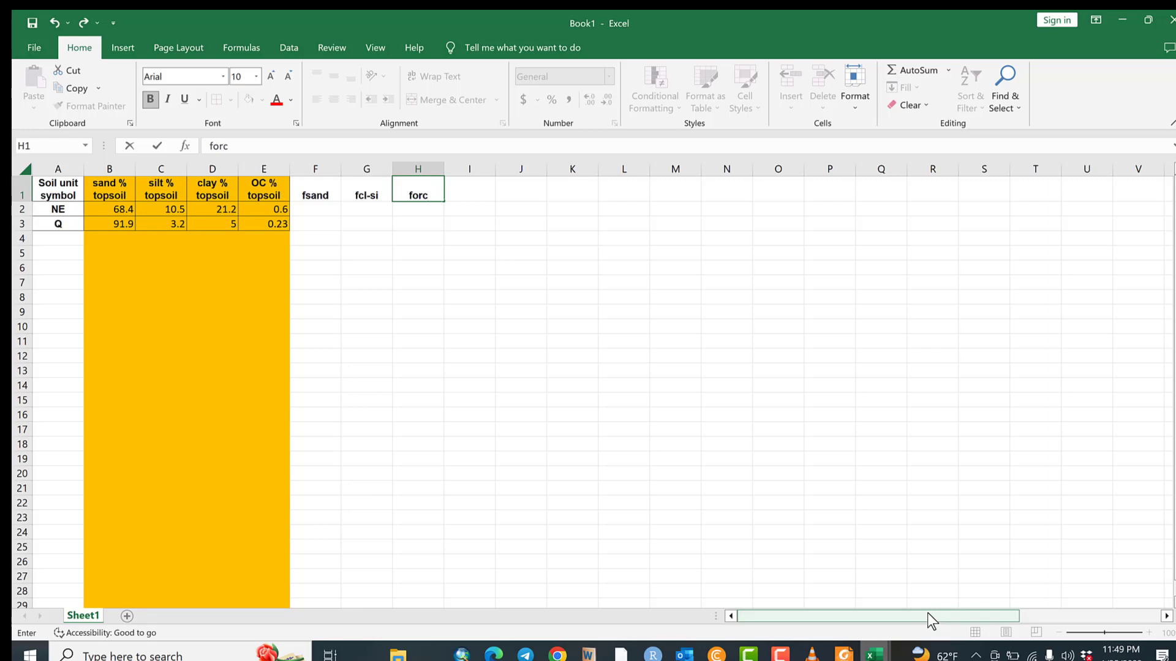
{"action": "left_click", "coordinate": [460, 190]}
Check the fourth factor's name in RUSLE.pdf and enter the header fhisand in I1 of Book1.
{"action": "mouse_move", "coordinate": [812, 654]}
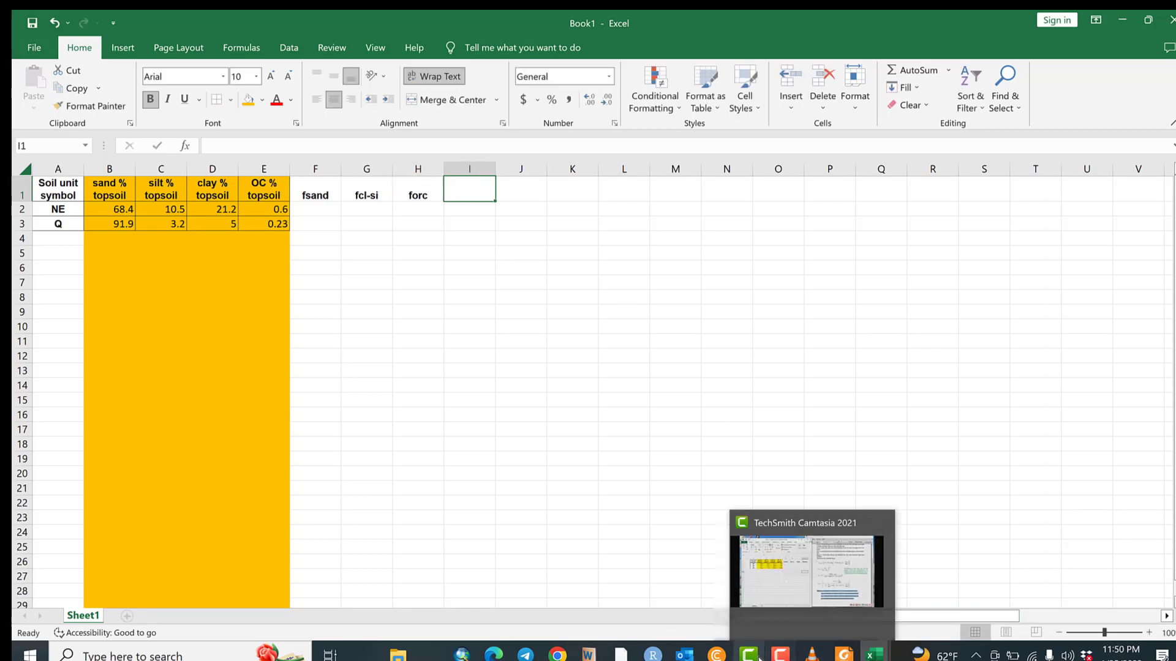
{"action": "left_click", "coordinate": [844, 654]}
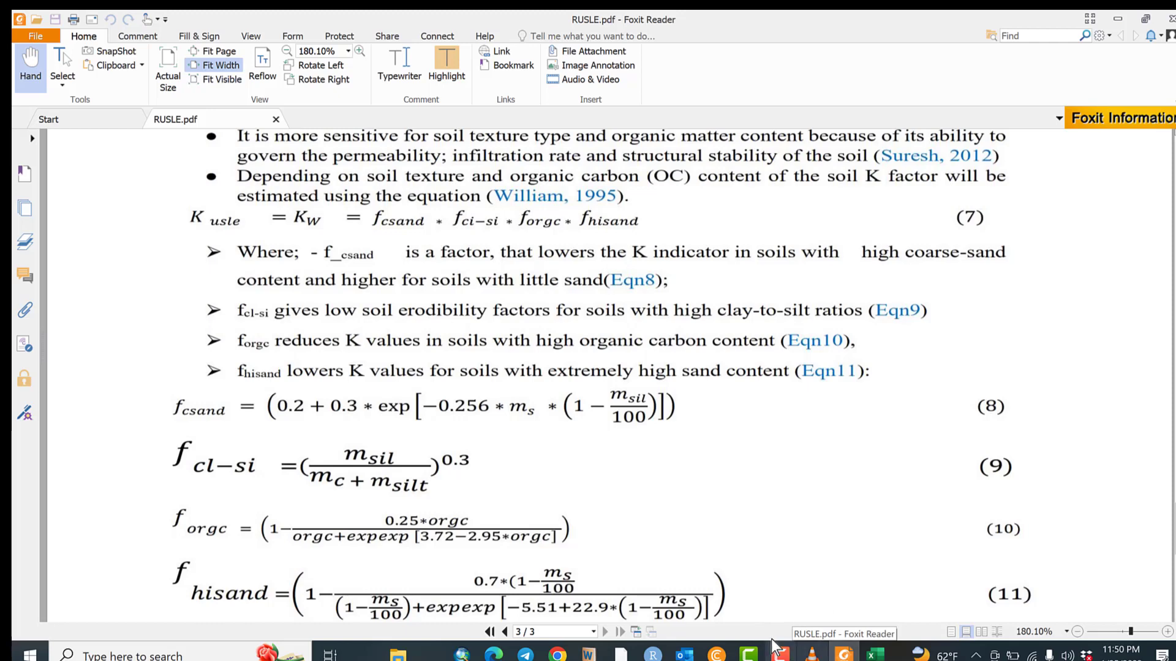
{"action": "left_click", "coordinate": [874, 654]}
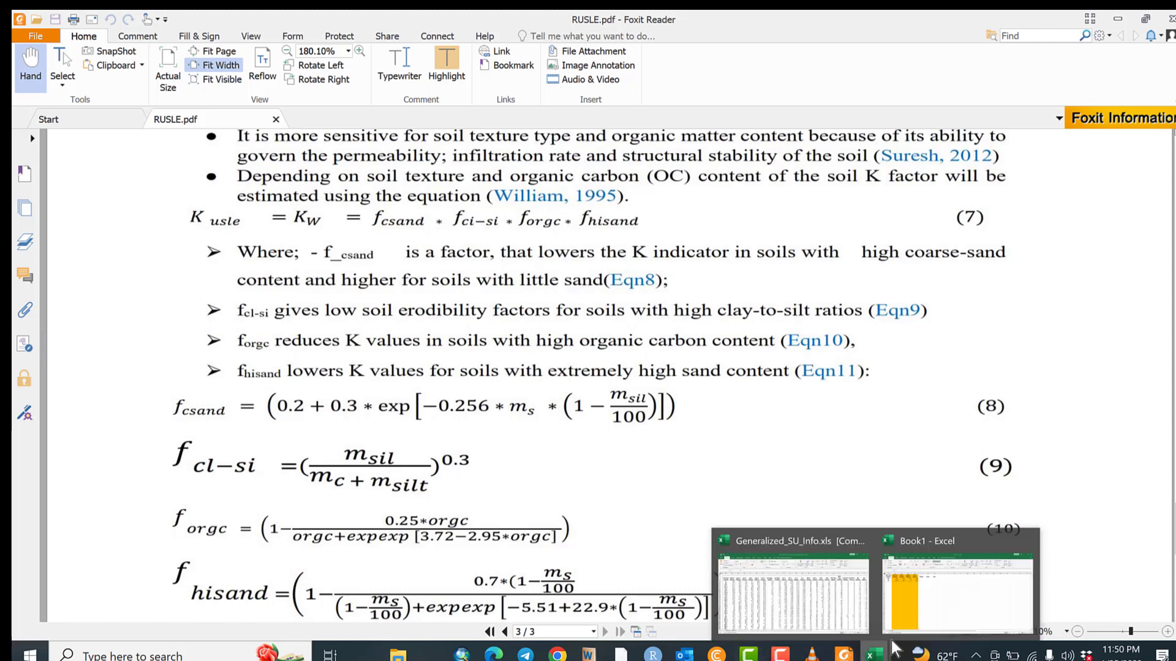
{"action": "left_click", "coordinate": [916, 614]}
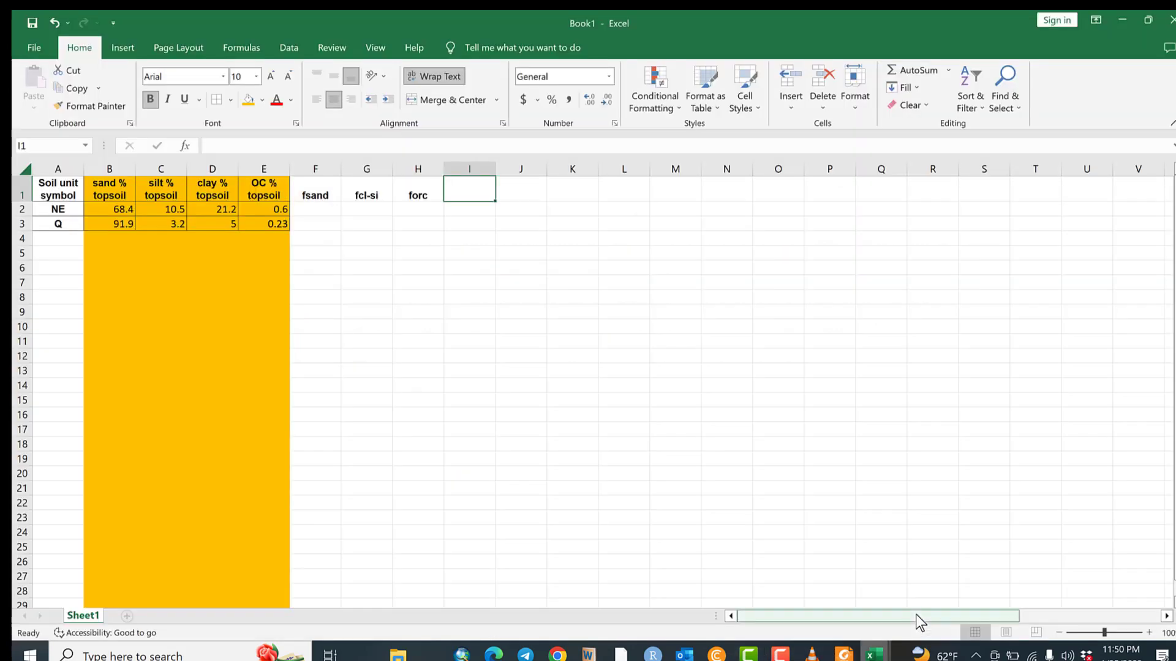
{"action": "type", "text": "fhi"}
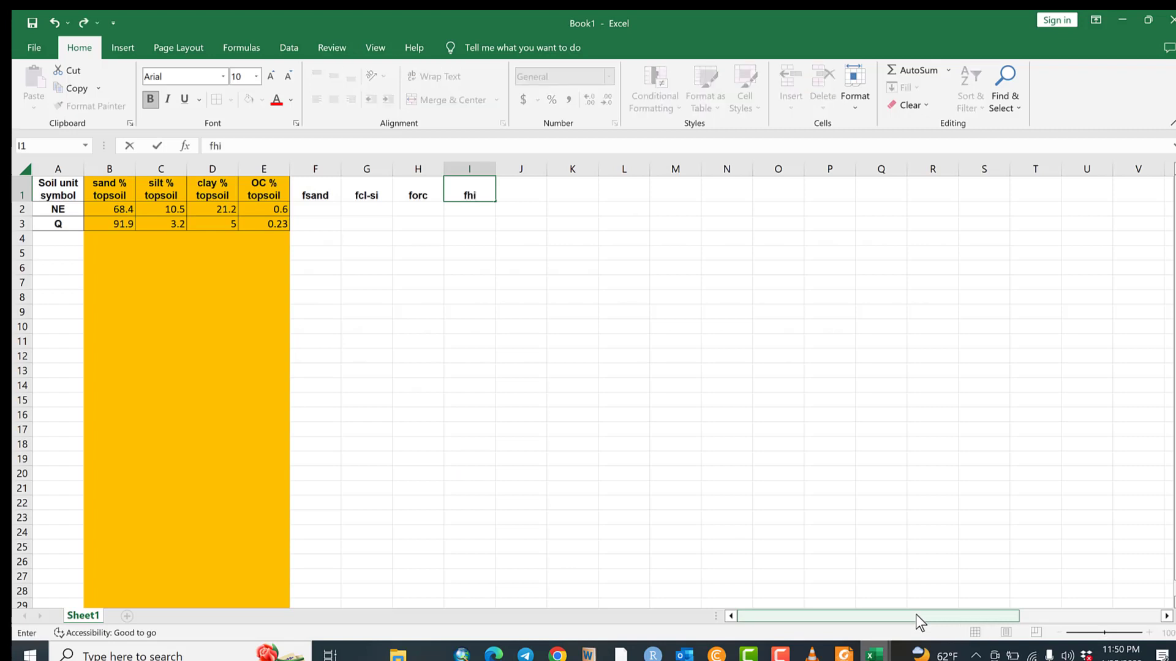
{"action": "type", "text": "sand"}
{"action": "left_click", "coordinate": [889, 534]}
{"action": "left_click", "coordinate": [843, 654]}
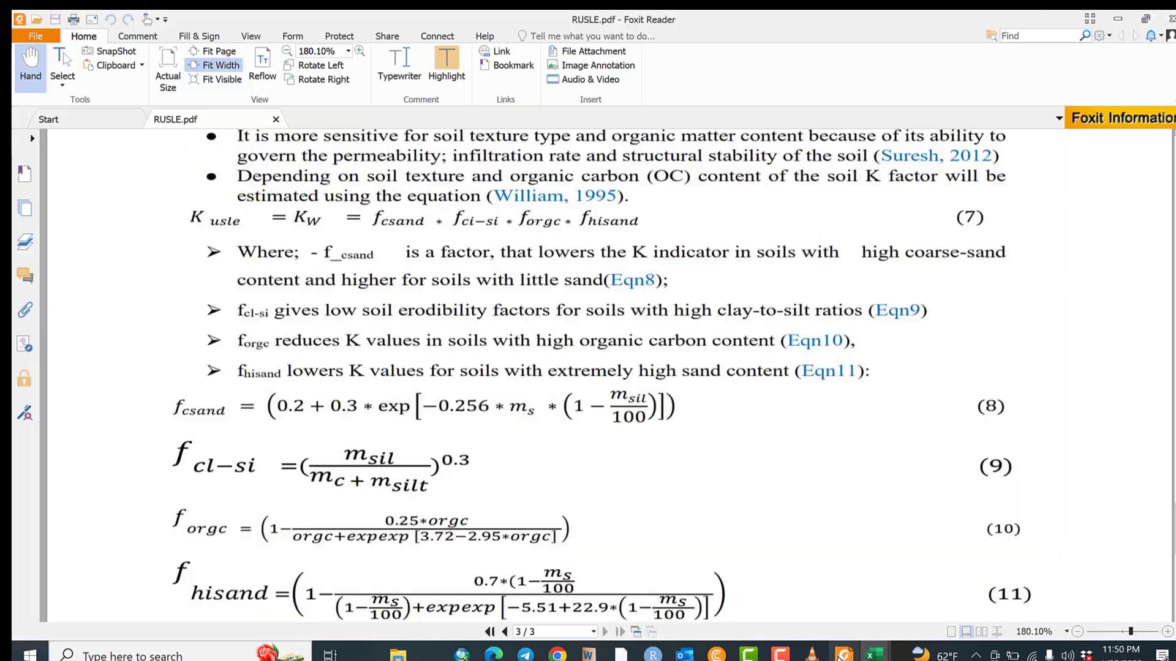
{"action": "left_click", "coordinate": [1145, 19]}
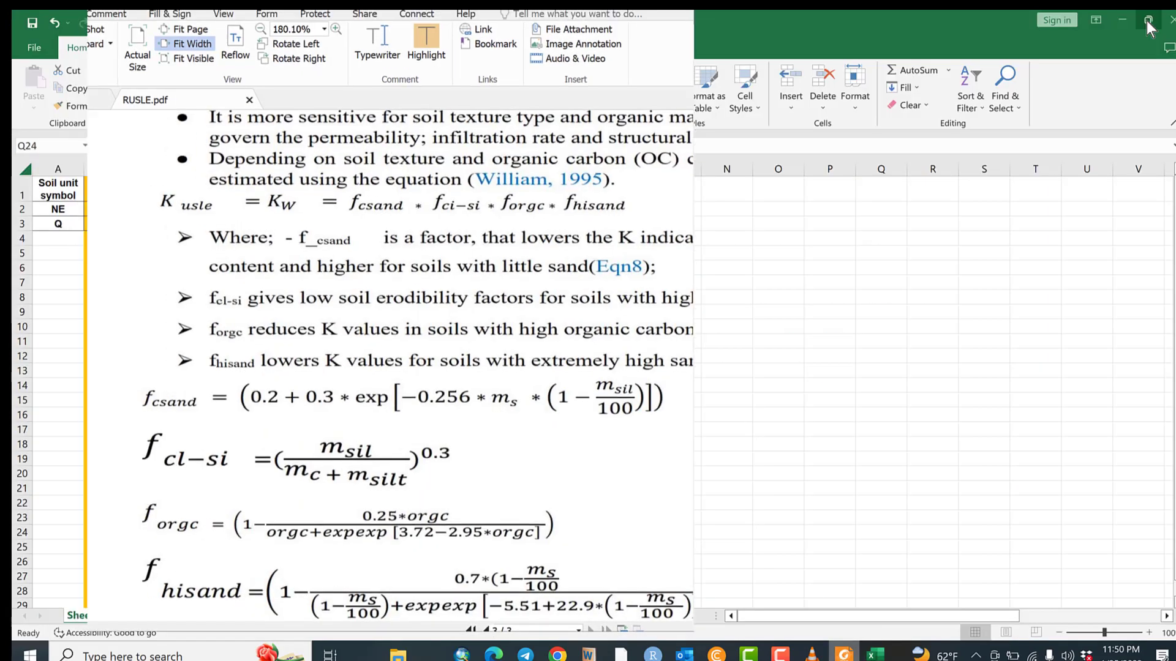
{"action": "left_click_drag", "start_coordinate": [343, 38], "coordinate": [865, 50]}
{"action": "left_click_drag", "start_coordinate": [839, 46], "coordinate": [823, 44]}
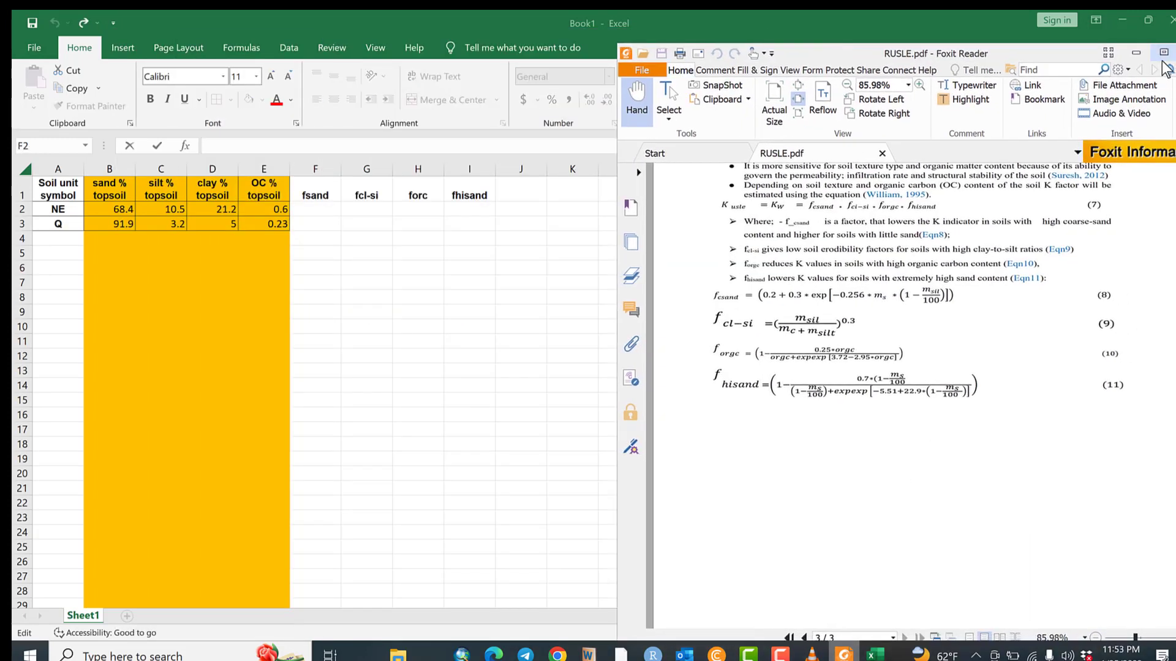
{"action": "left_click", "coordinate": [1164, 53]}
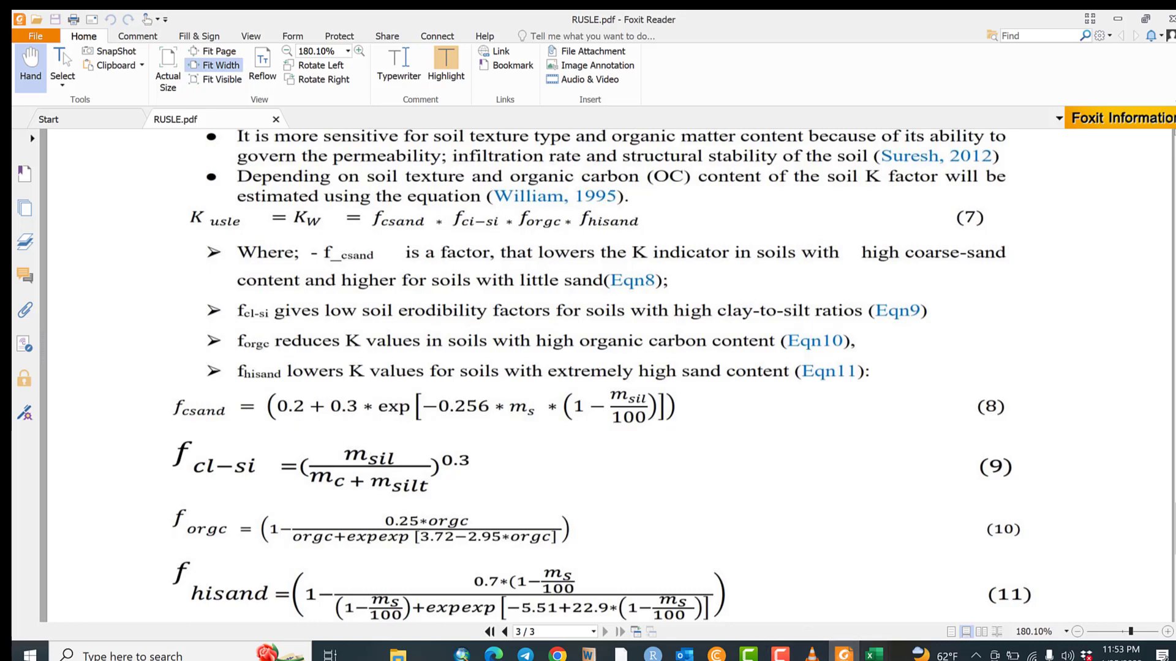
Enter the beginning of the fsand expression, (0.2+0.3*exp(-0.256, in F2 of Book1, following Equation 8 in RUSLE.pdf.
{"action": "mouse_move", "coordinate": [876, 654]}
{"action": "left_click", "coordinate": [959, 584]}
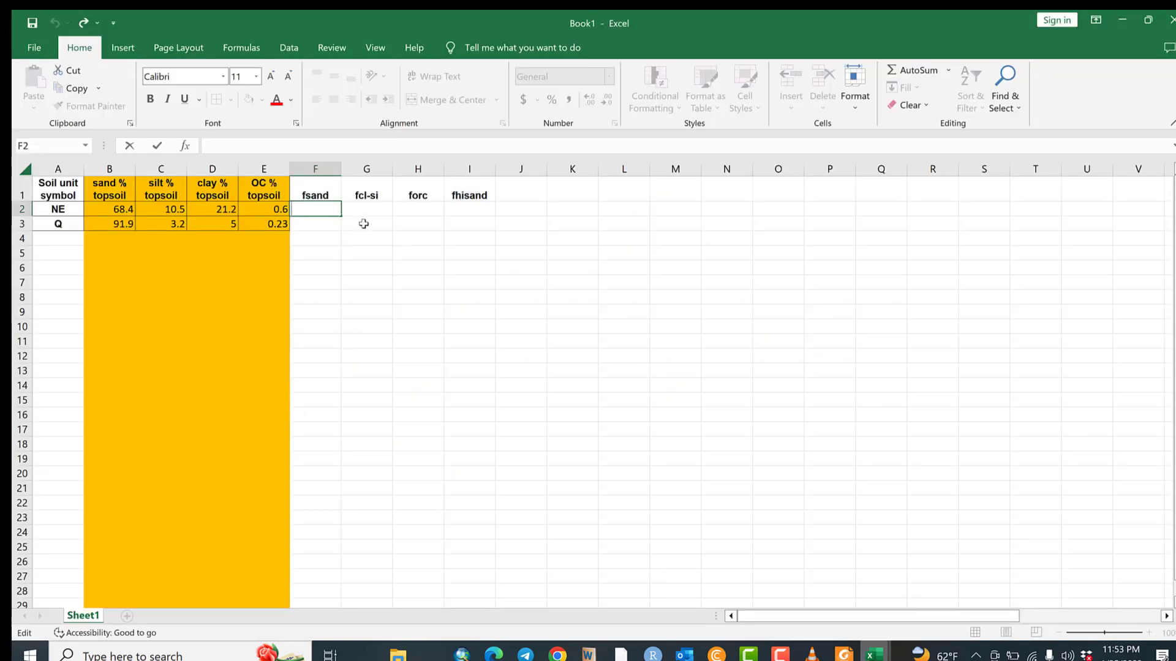
{"action": "type", "text": "(0.2+0.3"}
{"action": "left_click", "coordinate": [843, 655]}
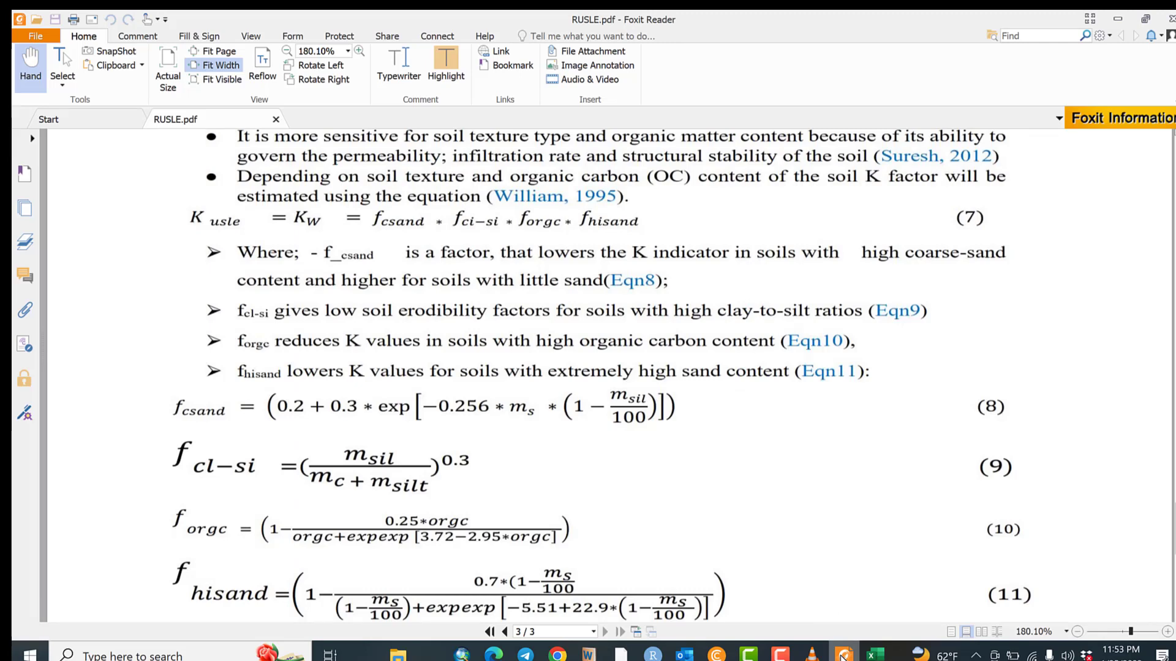
{"action": "mouse_move", "coordinate": [874, 654]}
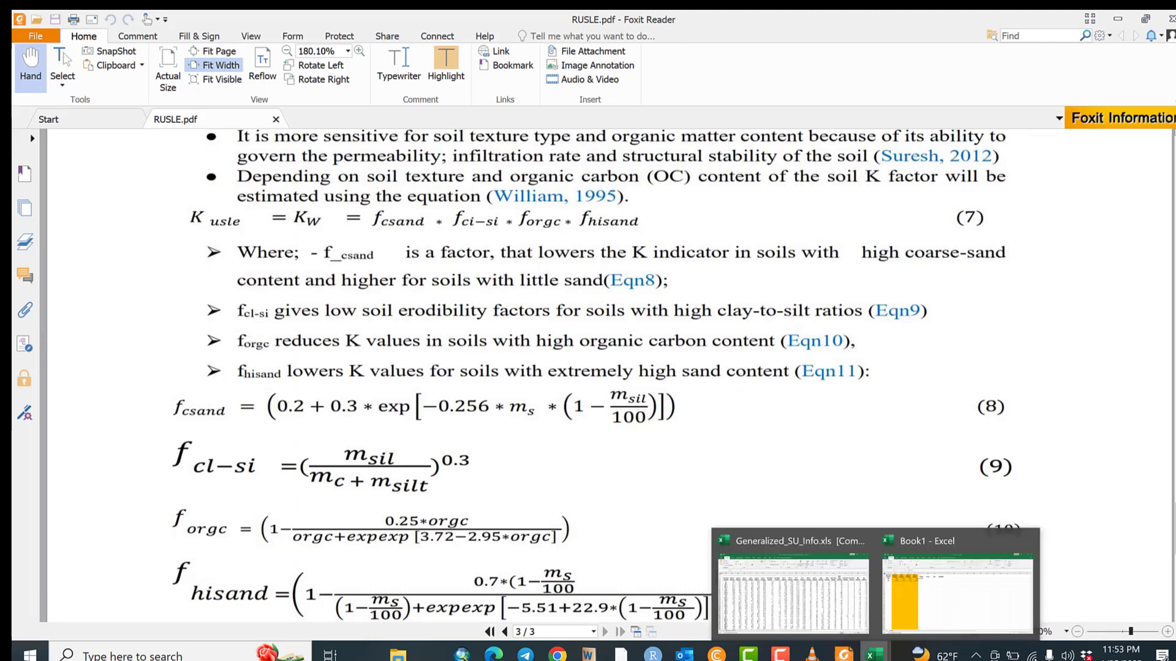
{"action": "left_click", "coordinate": [947, 592]}
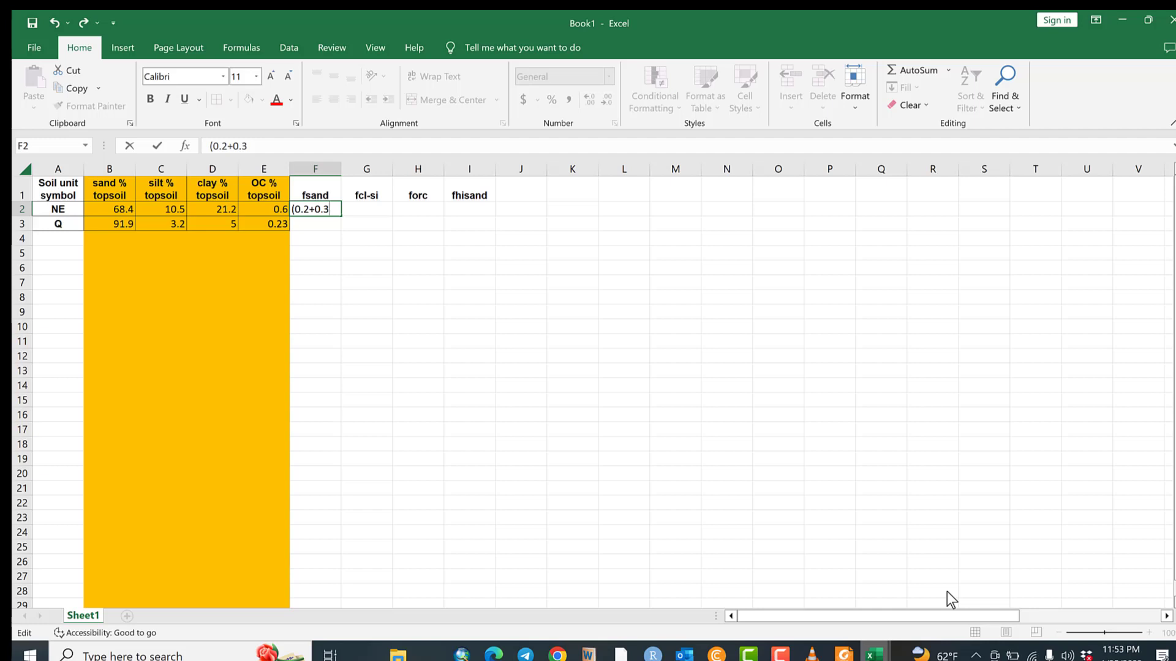
{"action": "type", "text": "*exp("}
{"action": "left_click", "coordinate": [839, 657]}
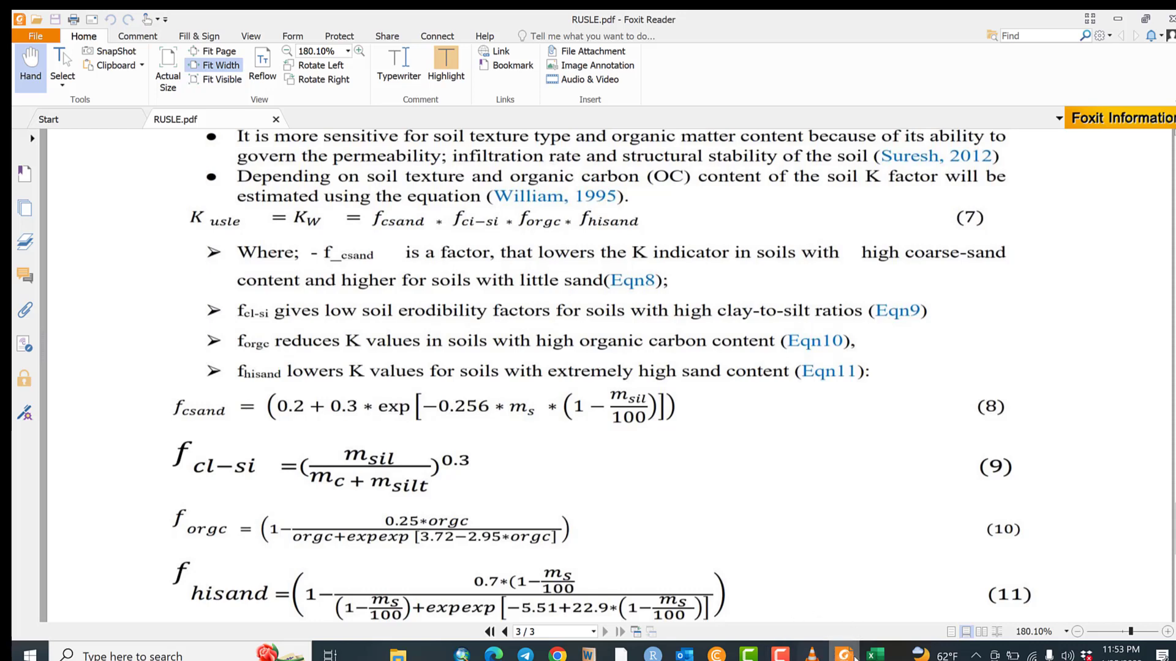
{"action": "mouse_move", "coordinate": [879, 657]}
{"action": "left_click", "coordinate": [922, 615]}
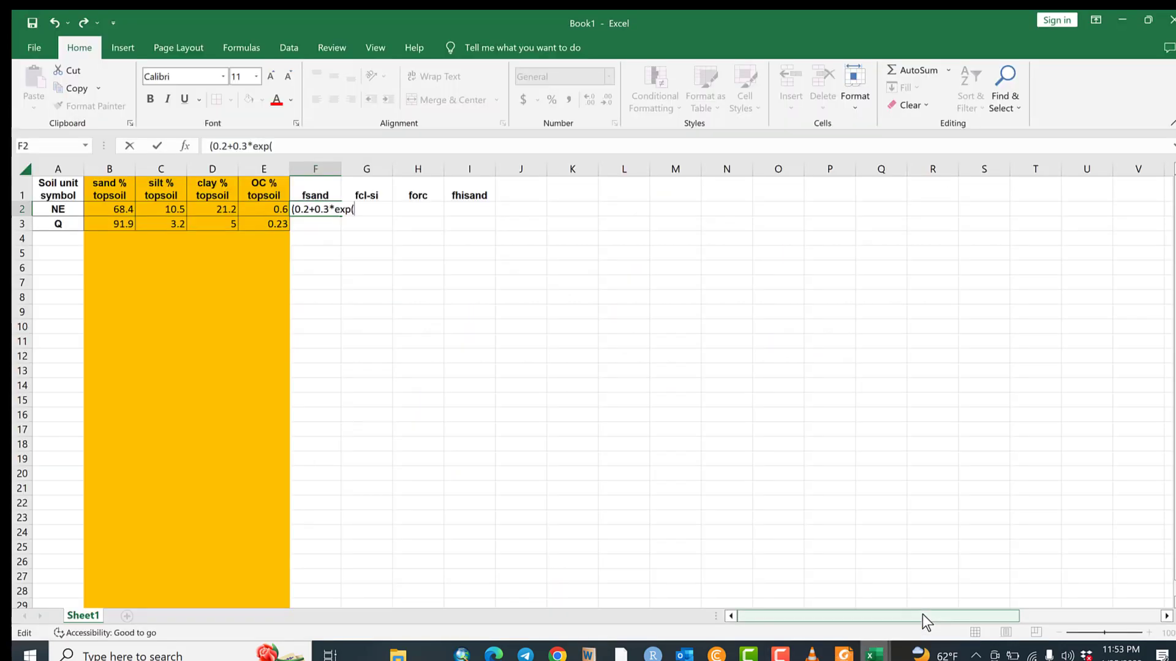
{"action": "type", "text": "-0.256"}
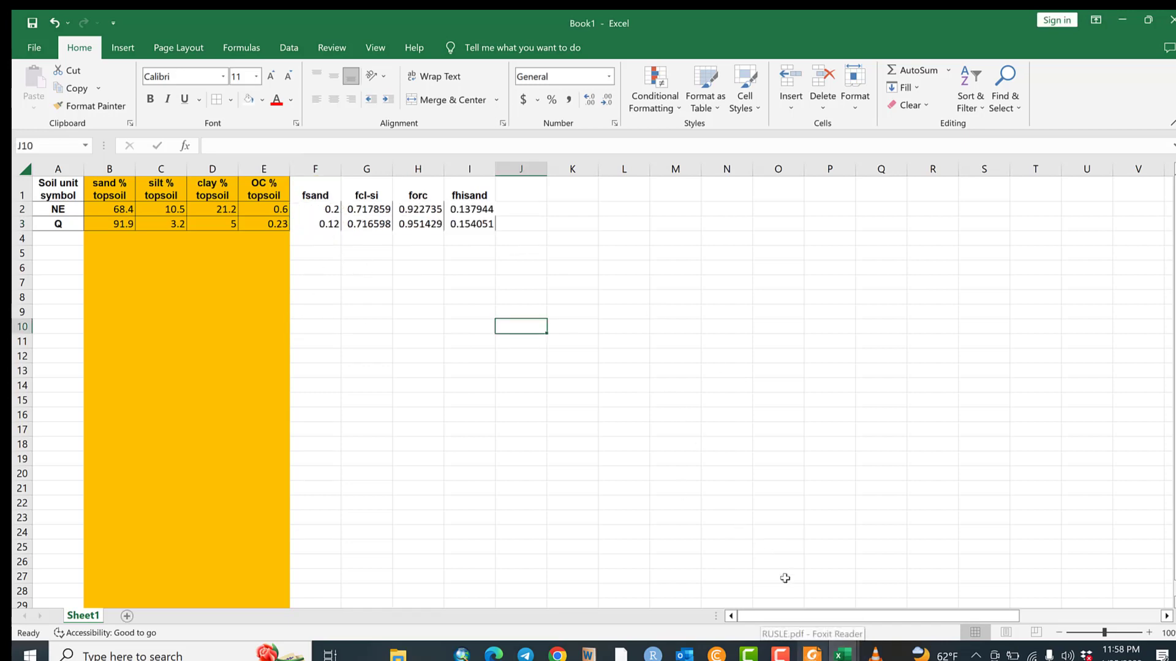
Consult the equations in RUSLE.pdf and add the header k factor in J1 of Book1.
{"action": "left_click", "coordinate": [812, 654]}
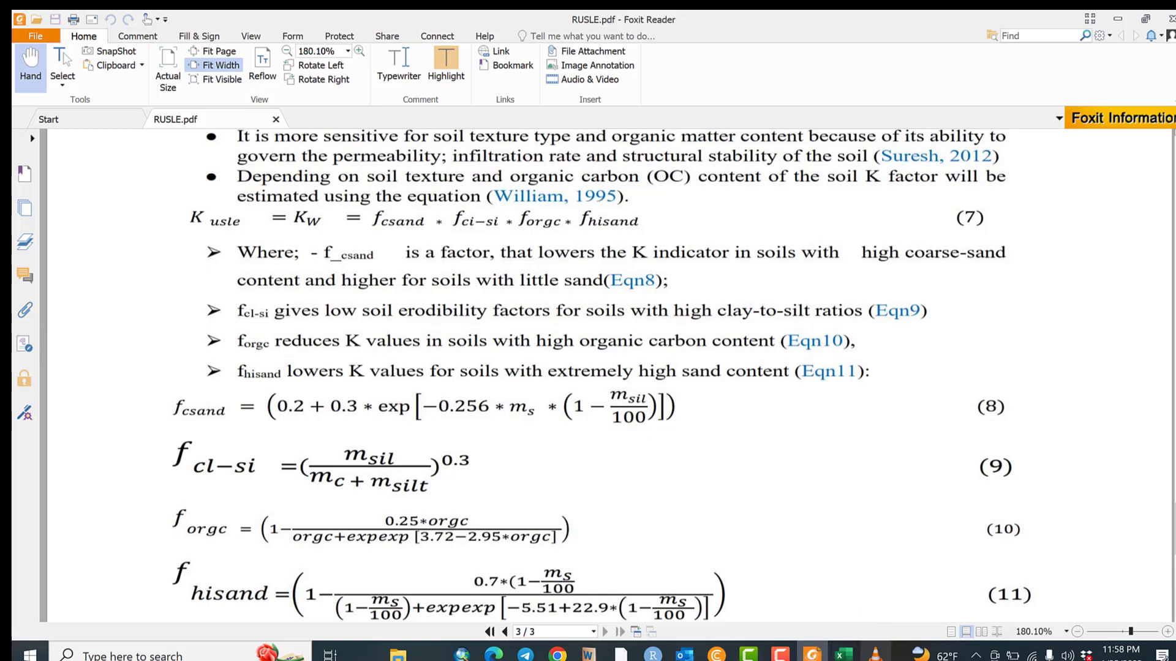
{"action": "mouse_move", "coordinate": [842, 654]}
{"action": "left_click", "coordinate": [912, 619]}
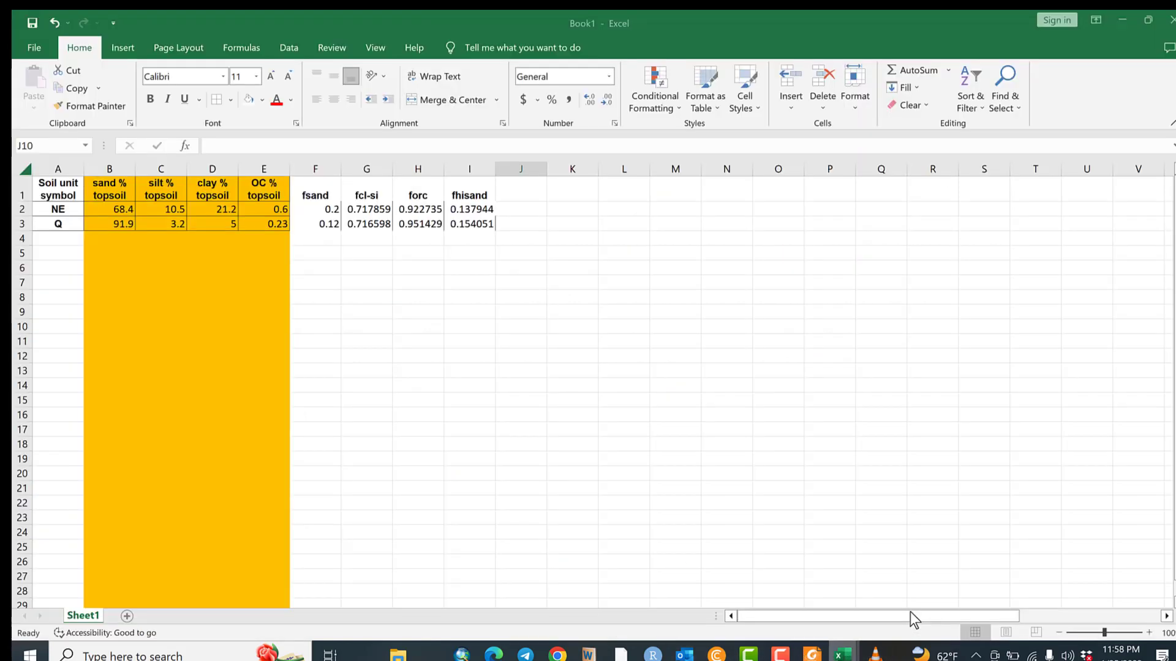
{"action": "left_click", "coordinate": [523, 208]}
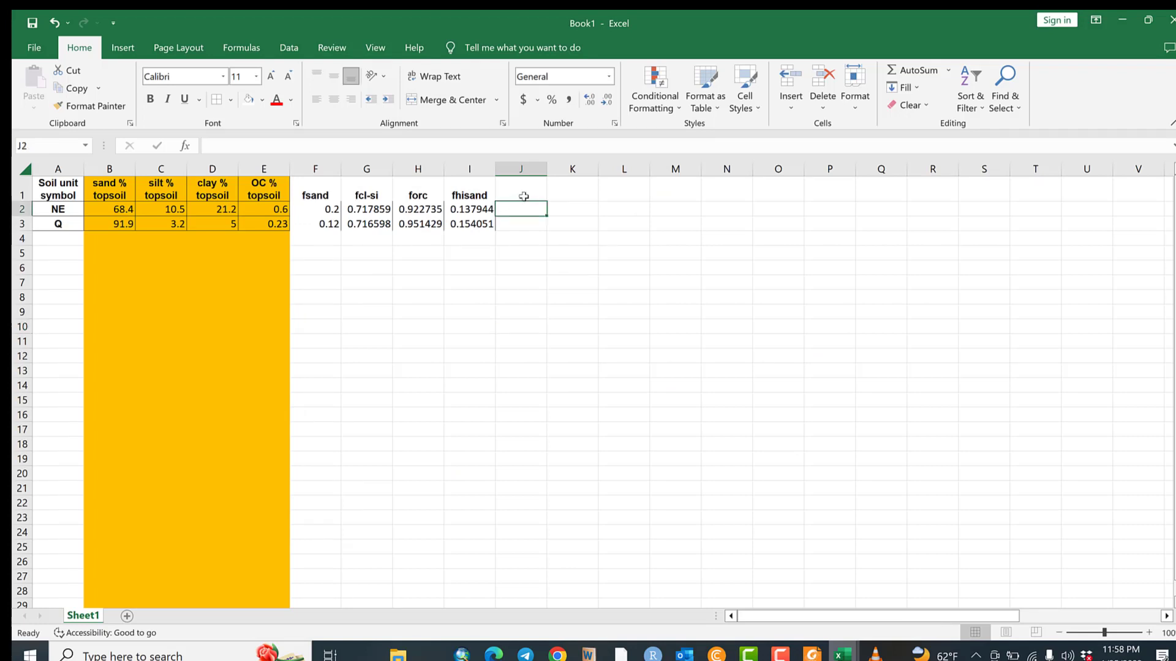
{"action": "left_click", "coordinate": [523, 194]}
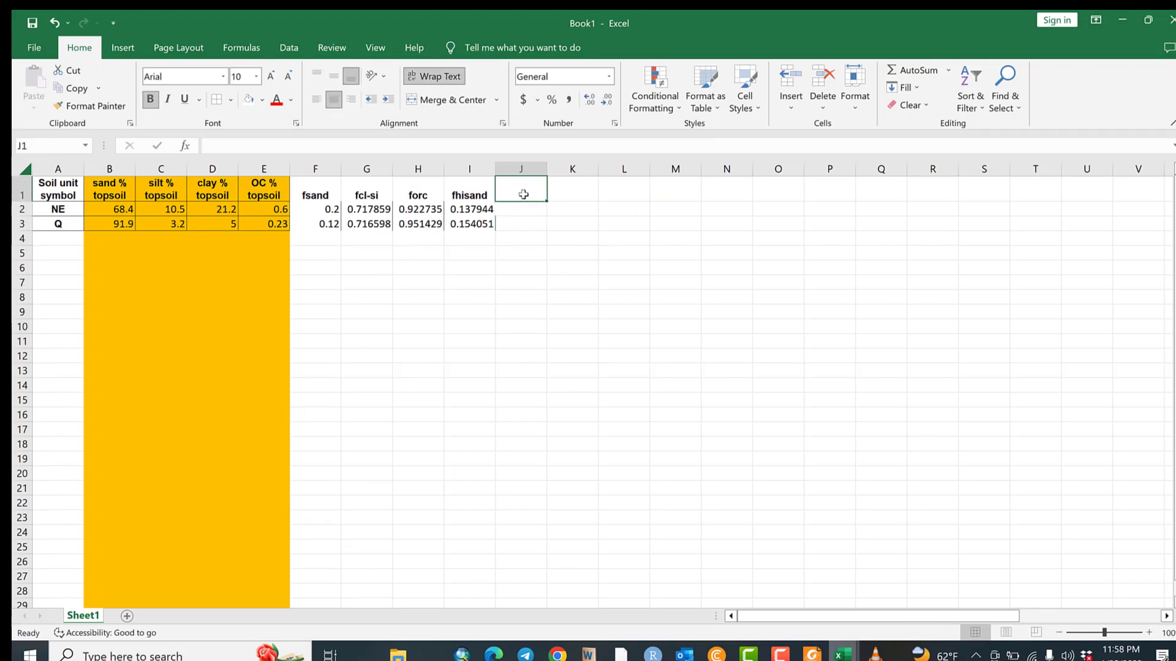
{"action": "type", "text": "k"}
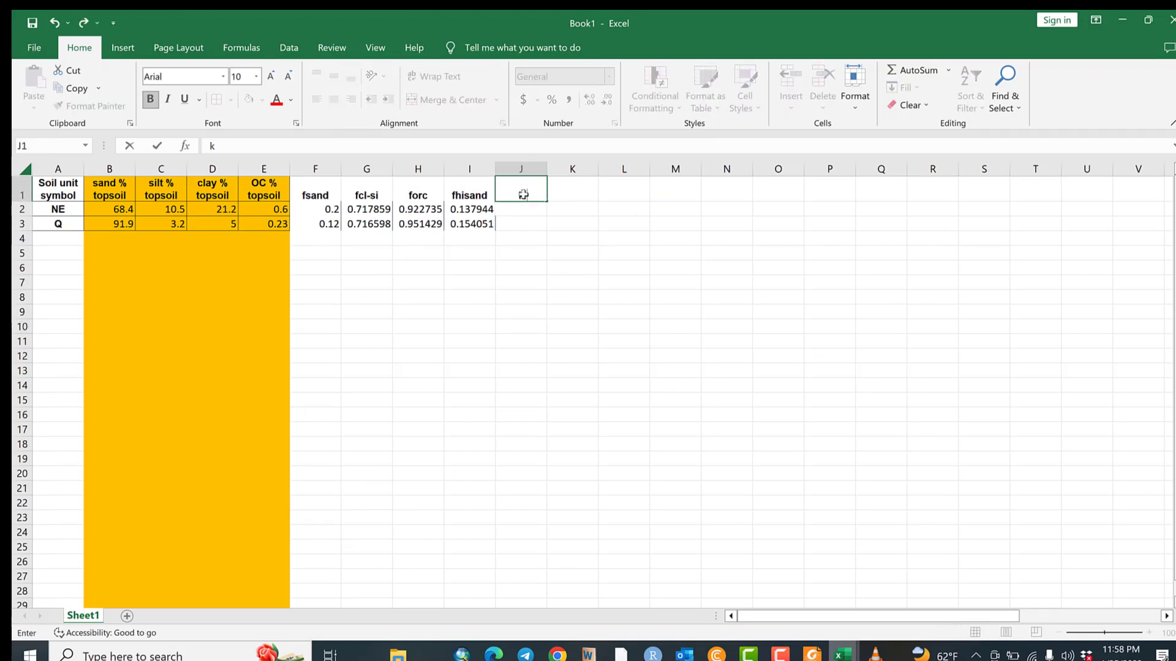
{"action": "type", "text": " factor"}
Consult Equation 7 in RUSLE.pdf and enter the NE soil's k factor formula =F2*G2*H2*I2 in J2 of Book1.
{"action": "mouse_move", "coordinate": [816, 652]}
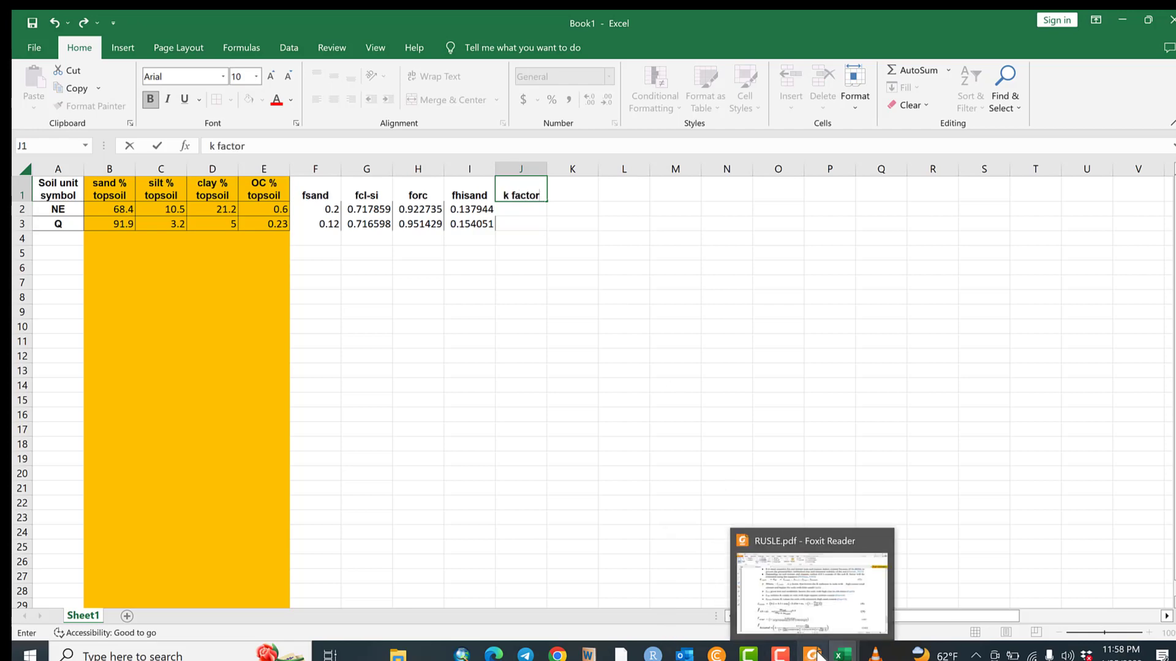
{"action": "left_click", "coordinate": [828, 609]}
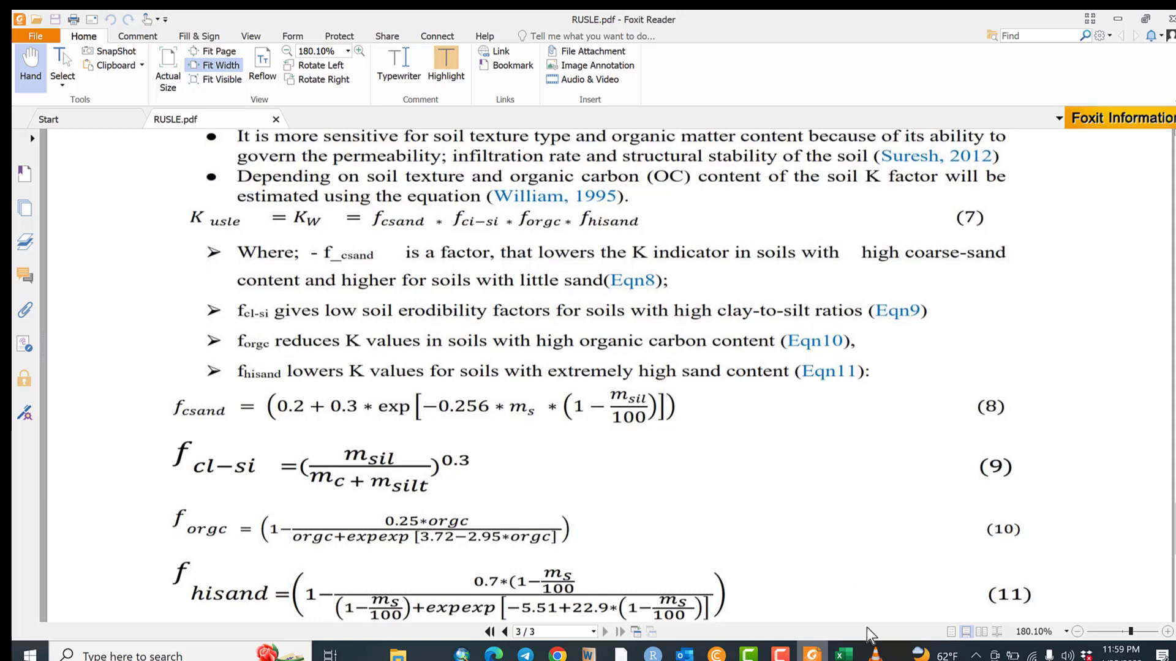
{"action": "mouse_move", "coordinate": [845, 656]}
{"action": "left_click", "coordinate": [891, 605]}
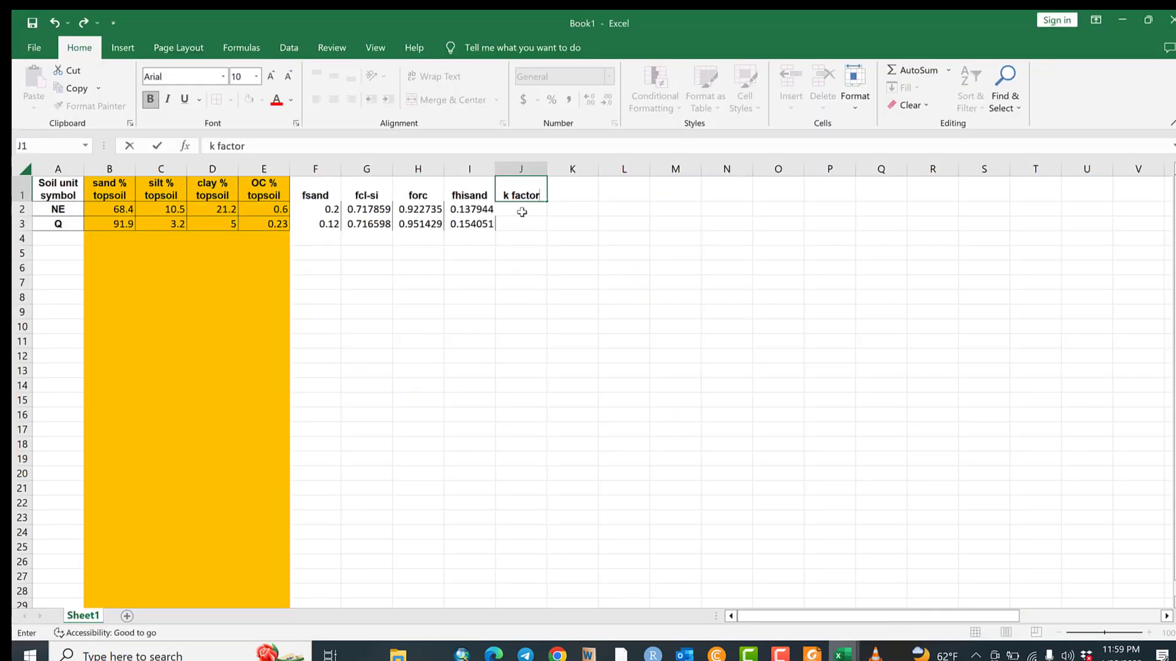
{"action": "left_click", "coordinate": [522, 212]}
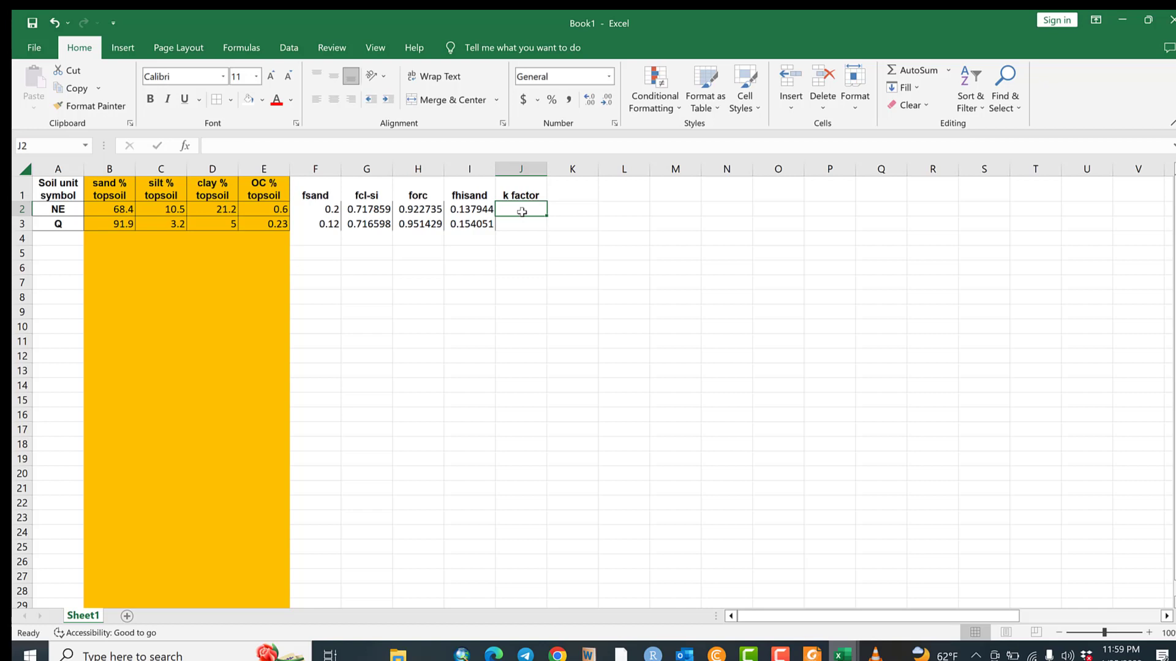
{"action": "type", "text": "="}
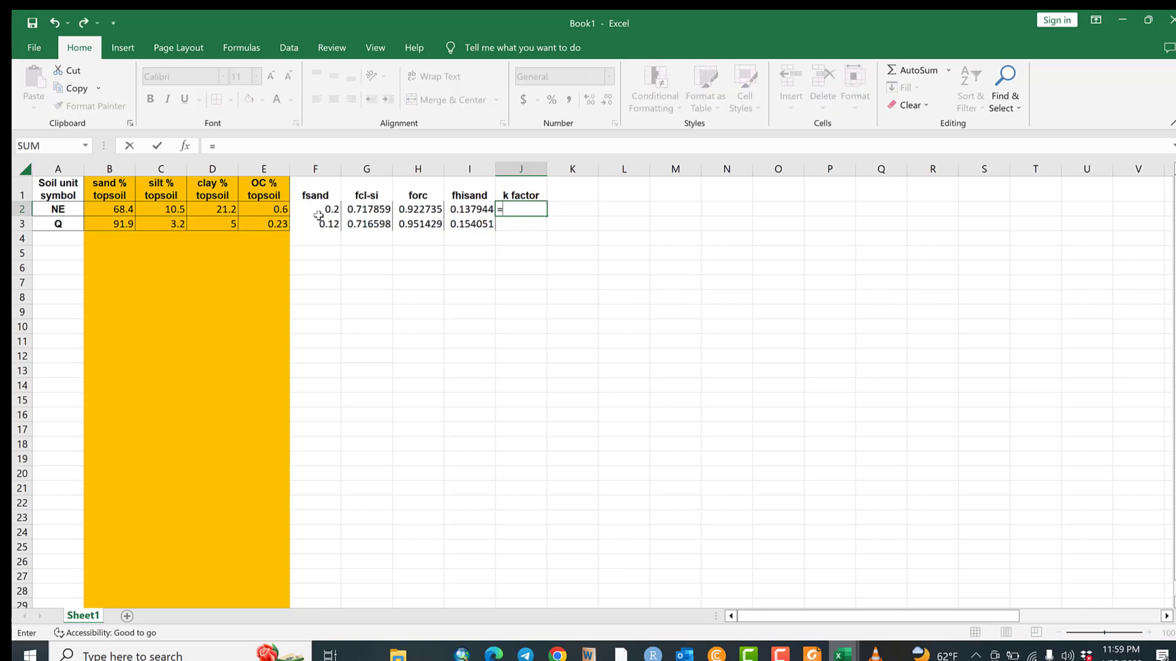
{"action": "left_click", "coordinate": [319, 215]}
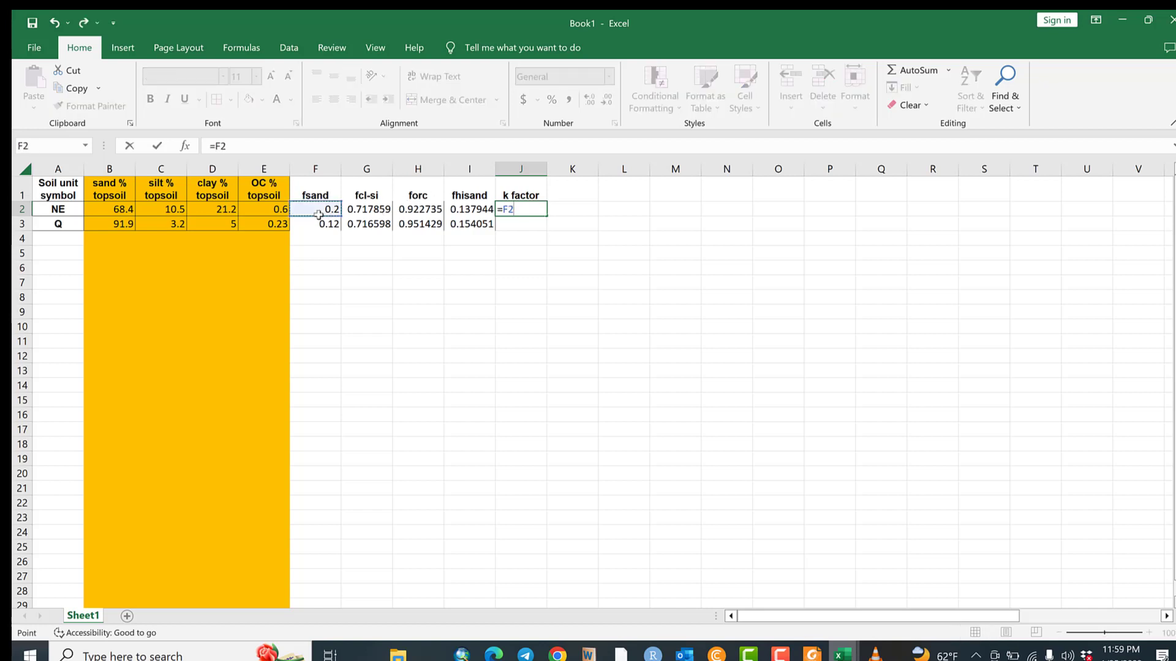
{"action": "type", "text": "*"}
{"action": "left_click", "coordinate": [359, 215]}
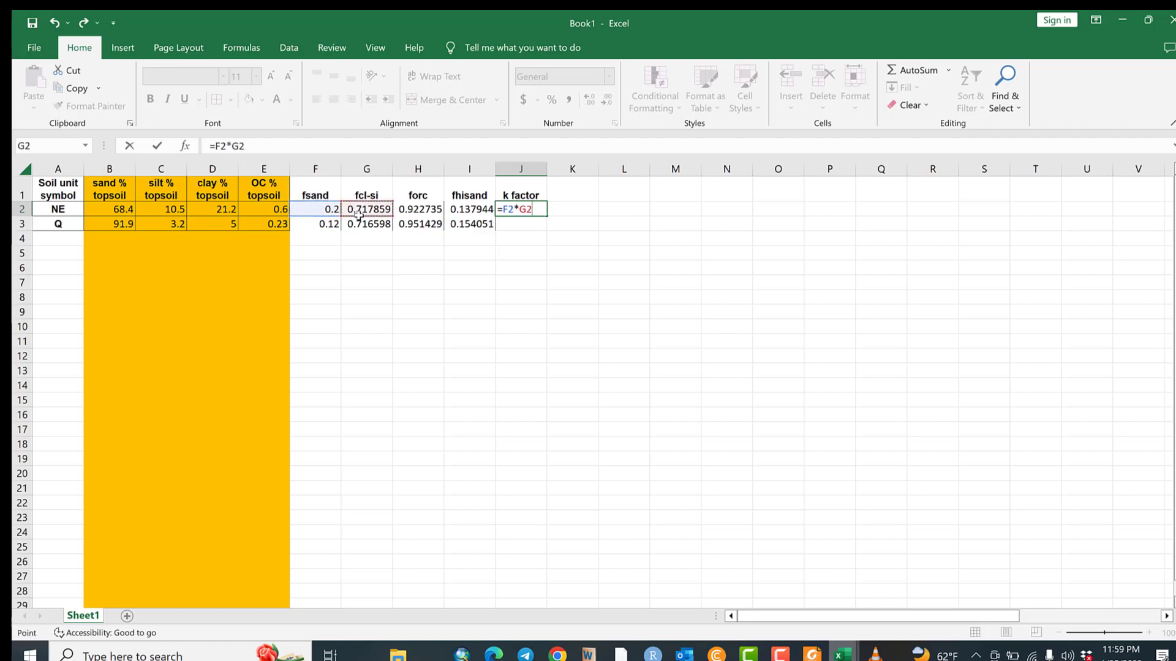
{"action": "type", "text": "*"}
{"action": "left_click", "coordinate": [408, 213]}
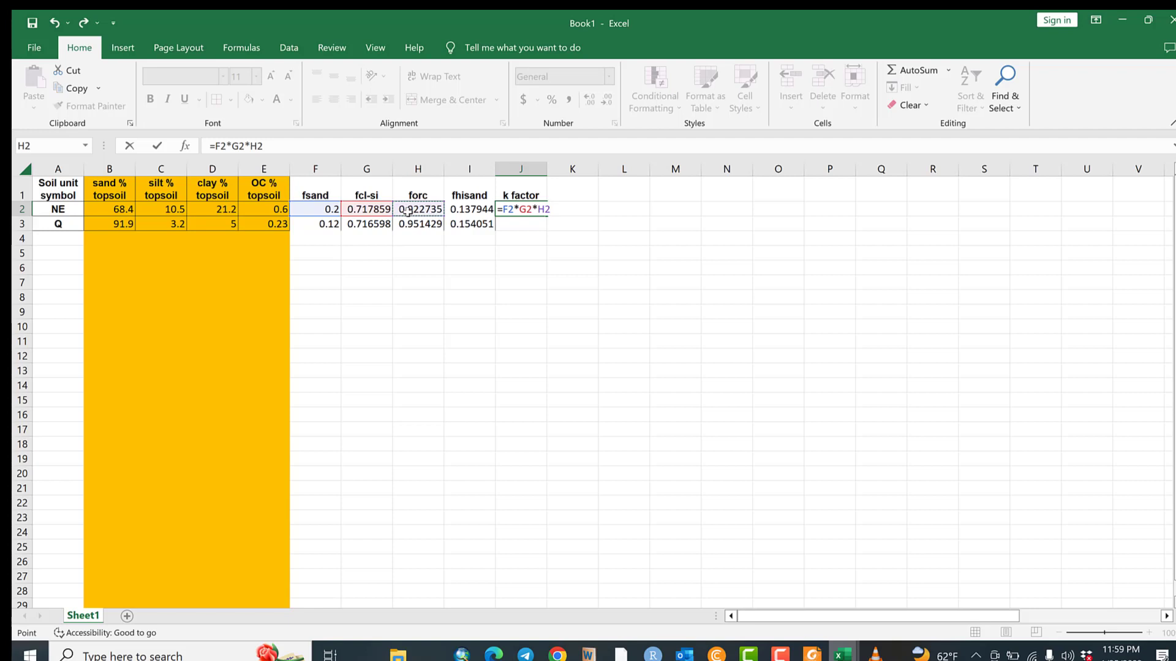
{"action": "type", "text": "*"}
{"action": "left_click", "coordinate": [470, 210]}
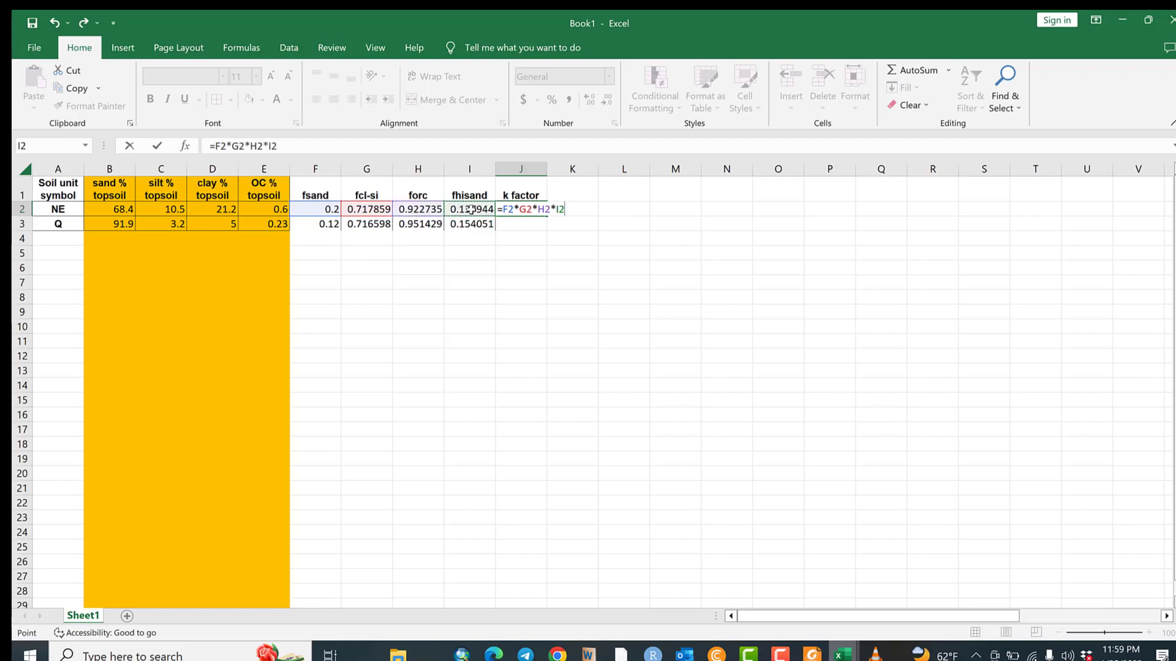
{"action": "key", "text": "Return"}
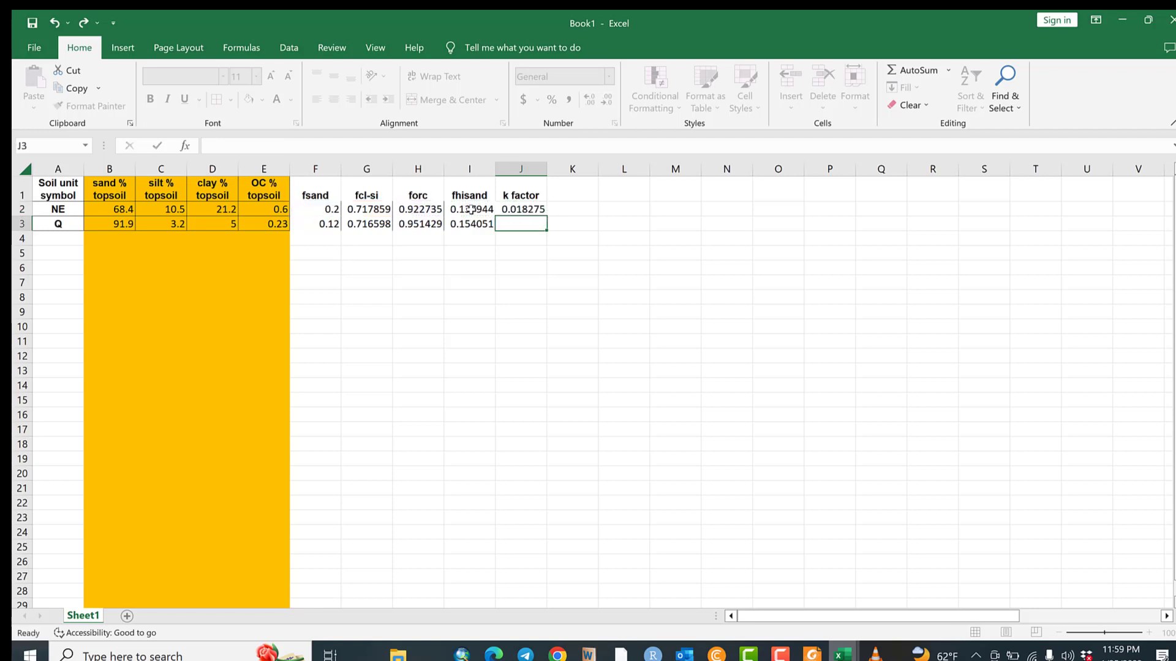
Fill the k factor formula from J2 down to J3 for the Q soil.
{"action": "left_click", "coordinate": [525, 208]}
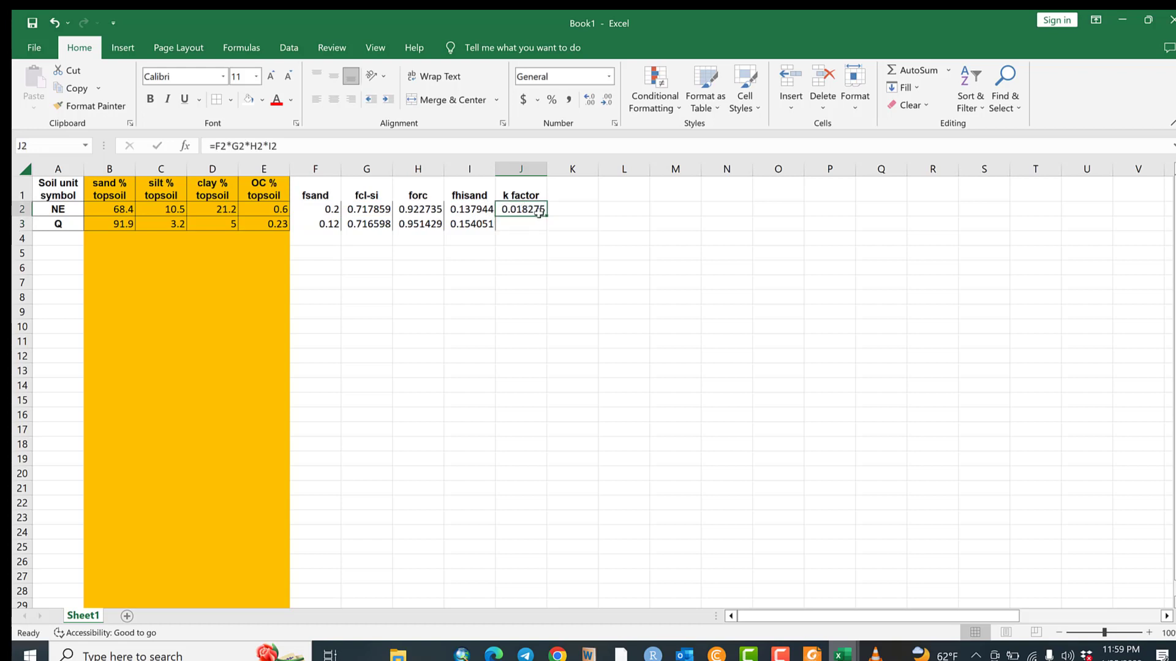
{"action": "left_click_drag", "start_coordinate": [544, 219], "coordinate": [544, 227]}
{"action": "left_click", "coordinate": [536, 270]}
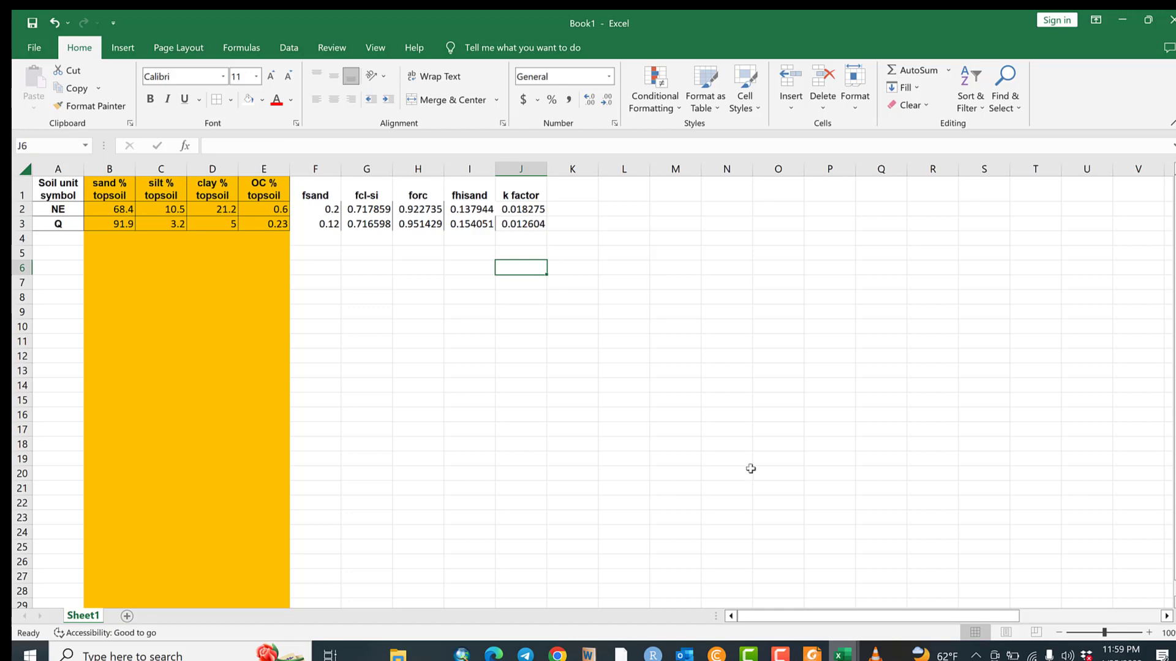
Check the tutorial video in VLC media player, skipping ahead to 14:14, and return to Book1 in Excel.
{"action": "left_click", "coordinate": [957, 626]}
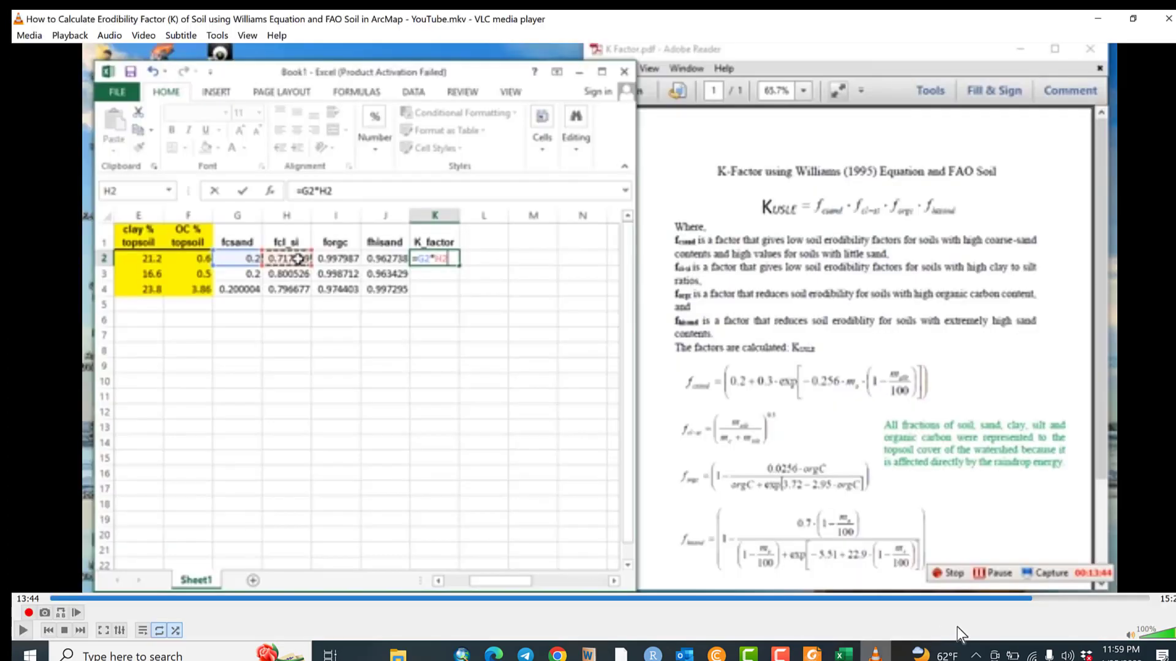
{"action": "left_click", "coordinate": [1043, 601]}
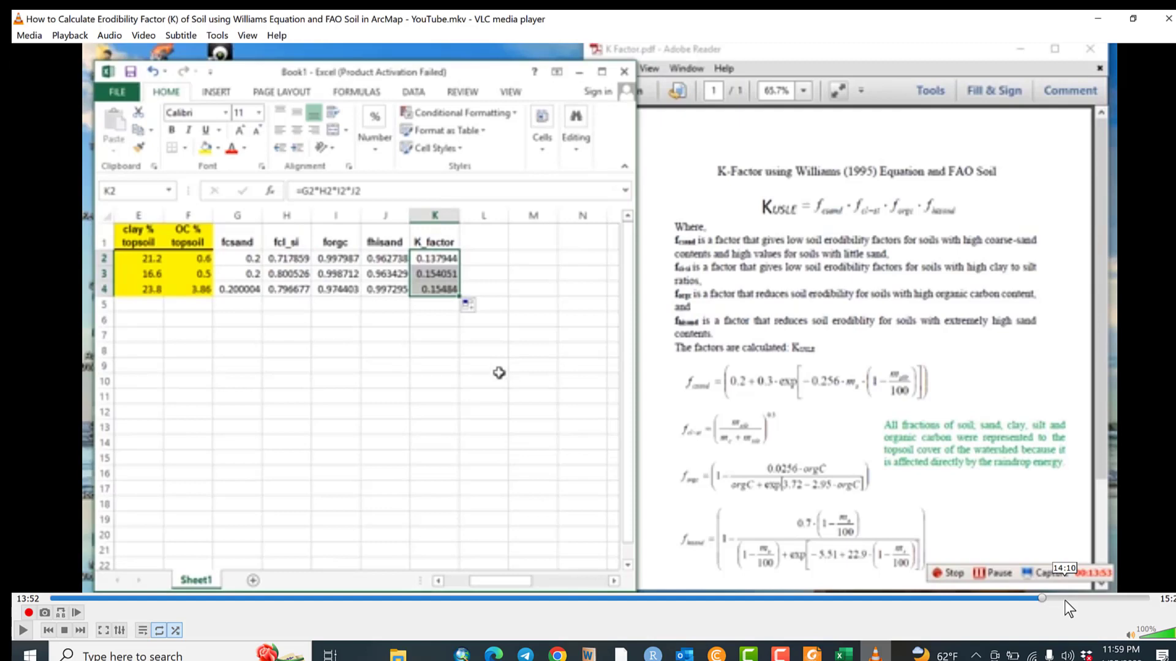
{"action": "left_click", "coordinate": [1068, 600]}
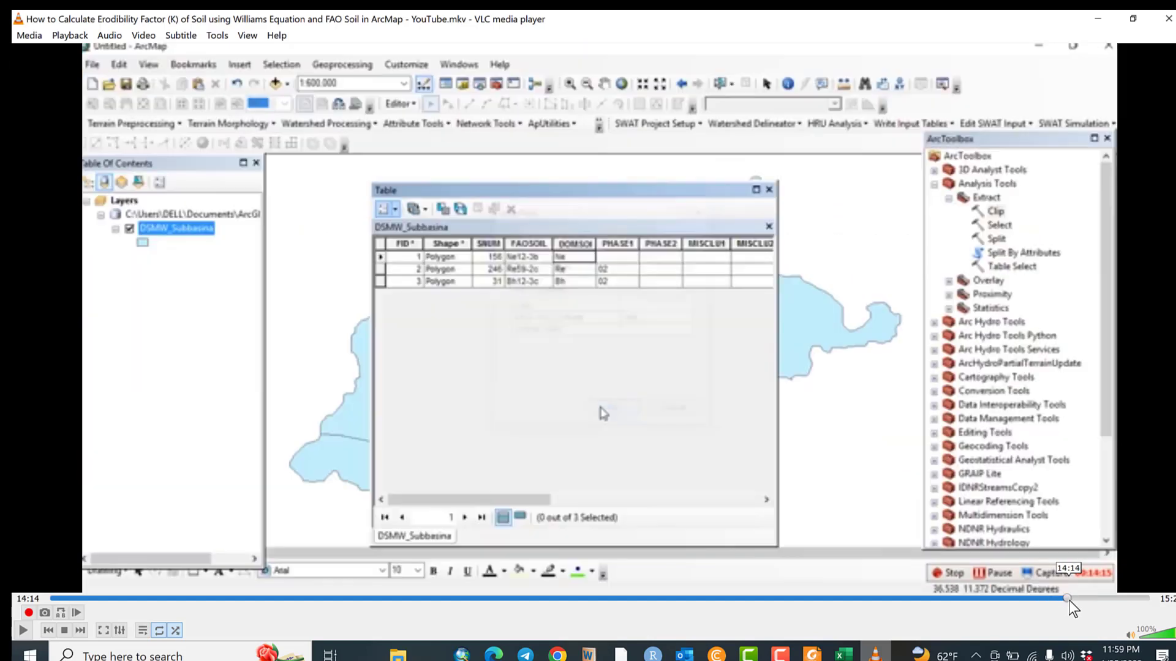
{"action": "left_click", "coordinate": [1100, 19]}
{"action": "left_click", "coordinate": [512, 413]}
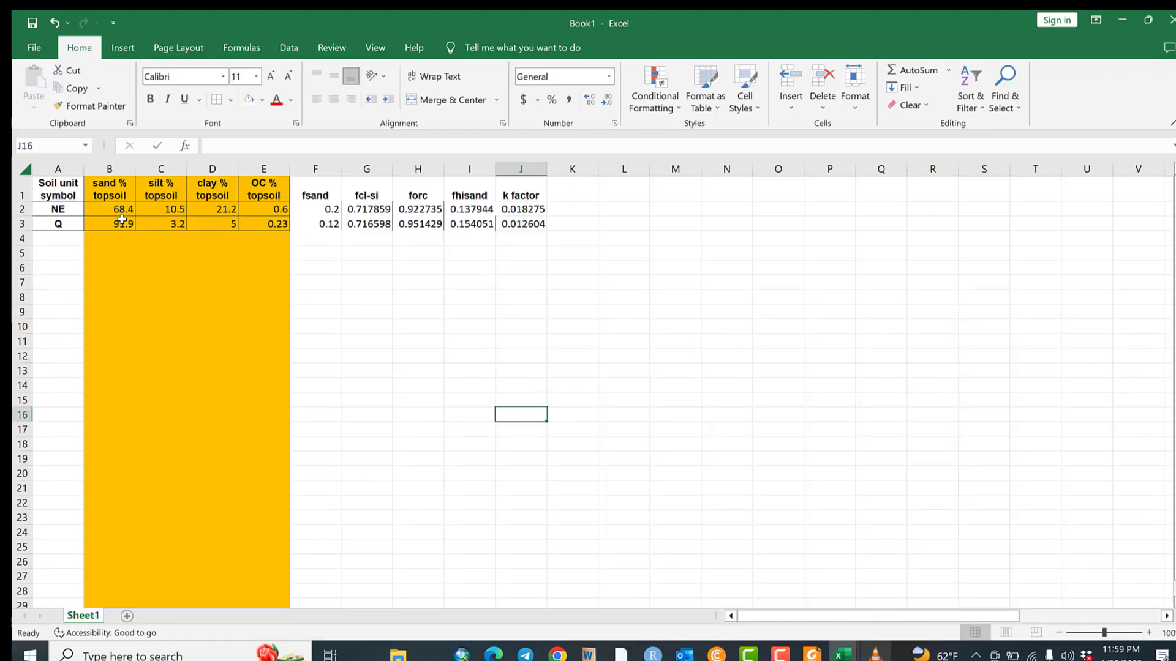
Fill the whole k factor column J with yellow.
{"action": "left_click", "coordinate": [519, 168]}
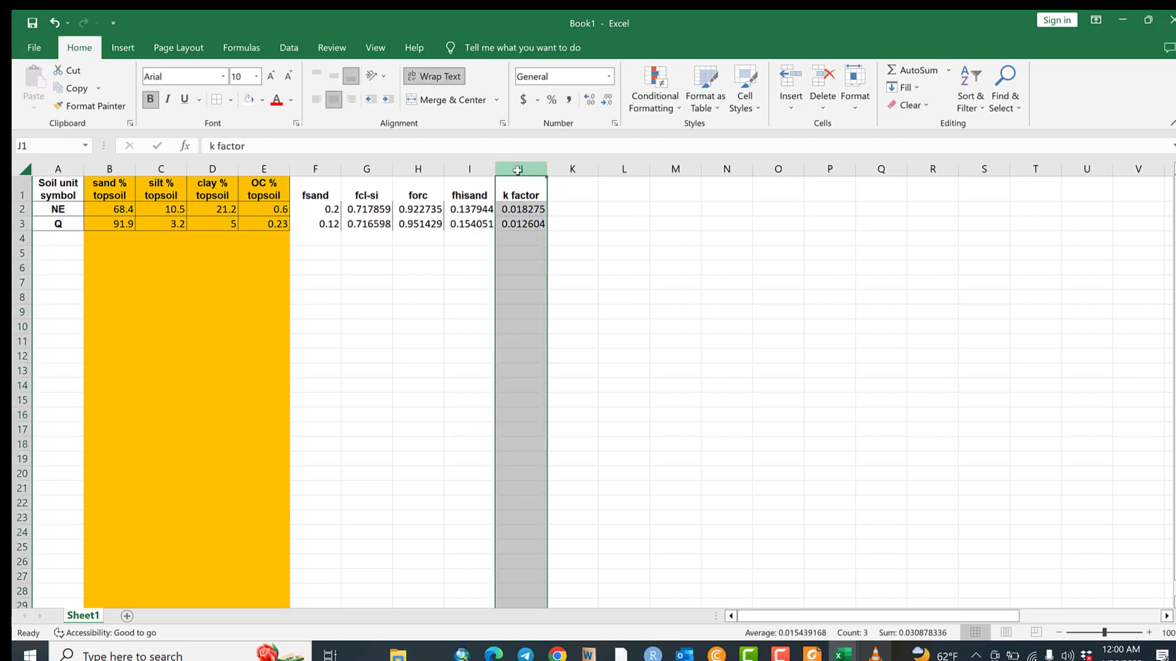
{"action": "left_click", "coordinate": [262, 98]}
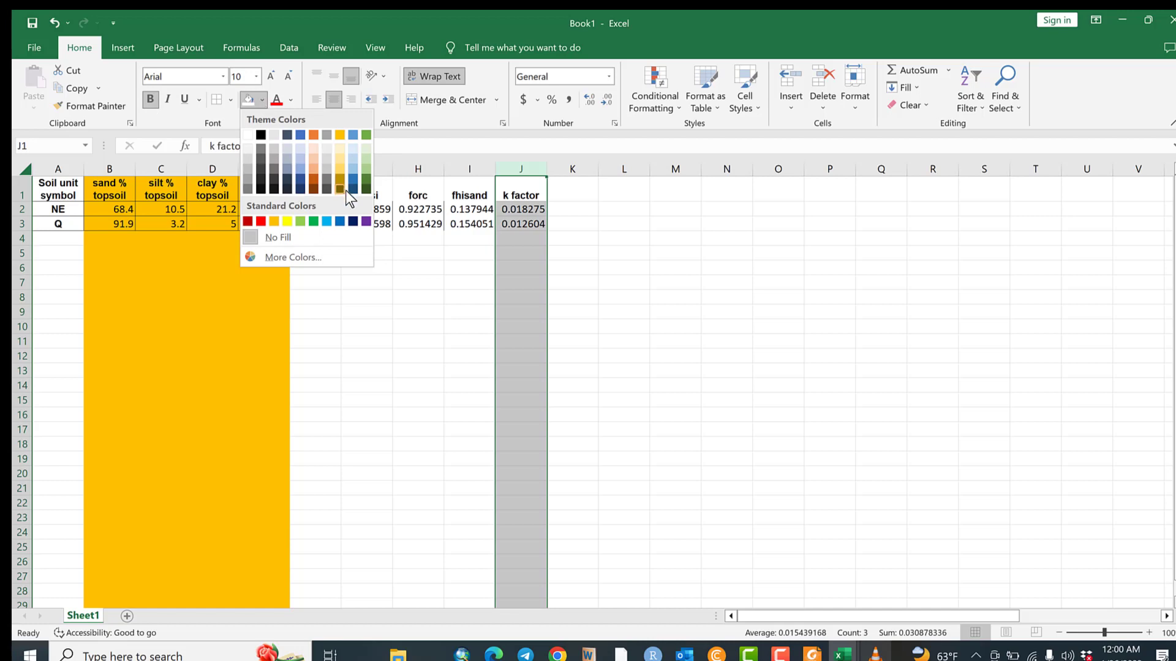
{"action": "left_click", "coordinate": [288, 222]}
{"action": "left_click", "coordinate": [689, 297]}
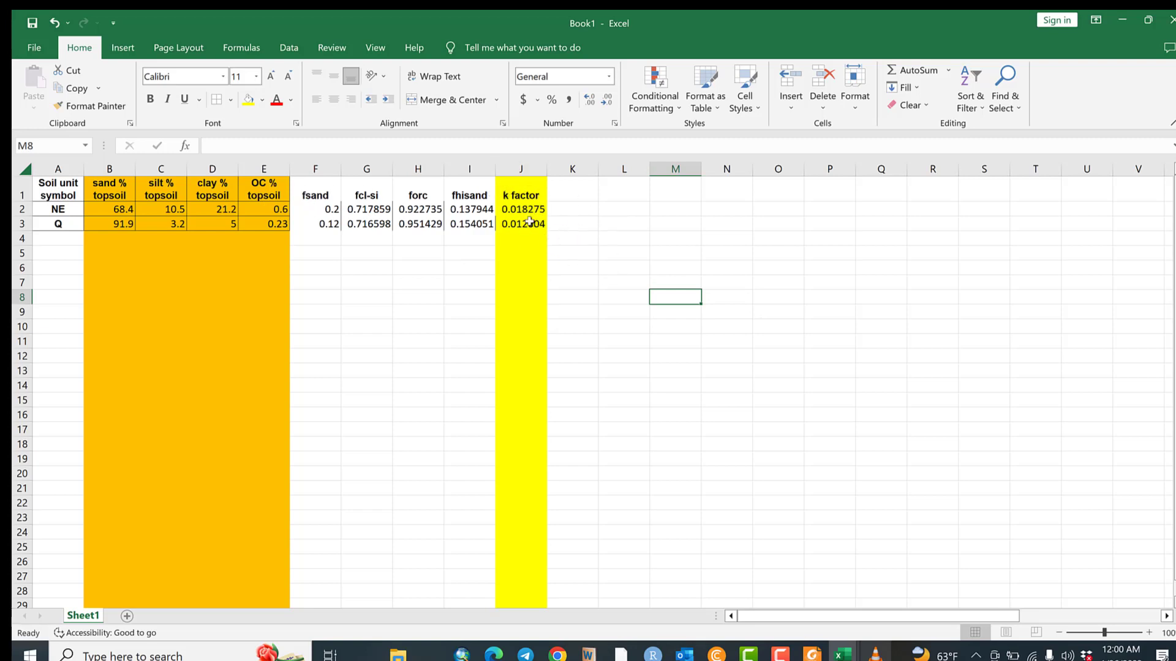
Switch to ArcMap and open the attribute table of the DSMW_Clip1 layer at its last fields.
{"action": "mouse_move", "coordinate": [465, 657]}
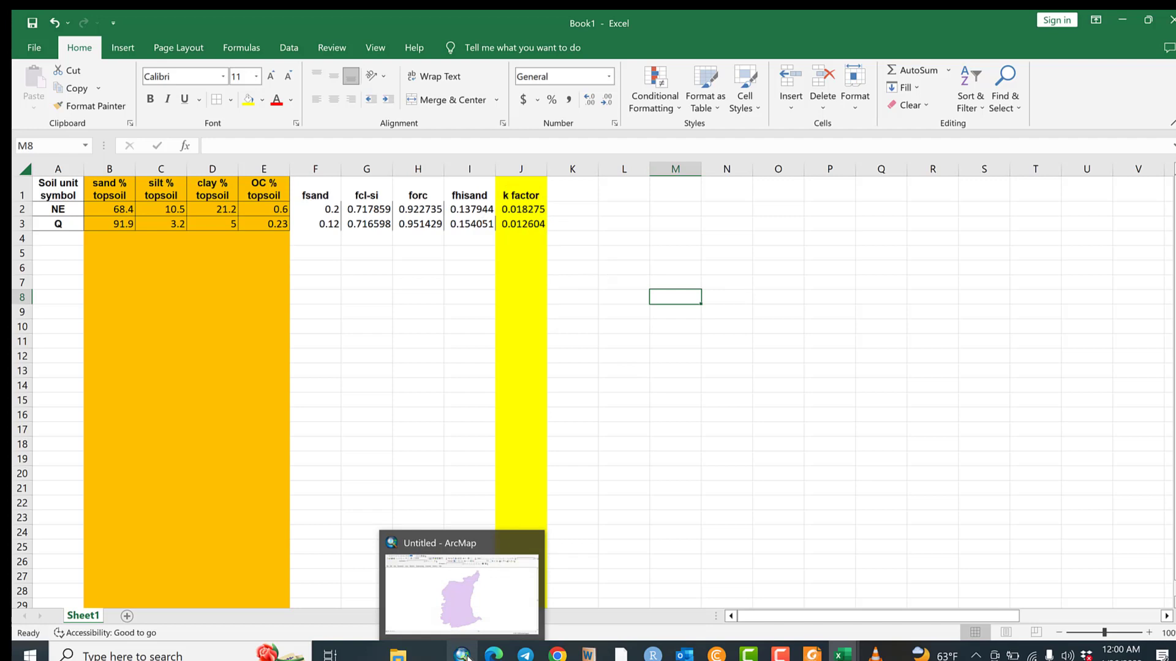
{"action": "left_click", "coordinate": [462, 655]}
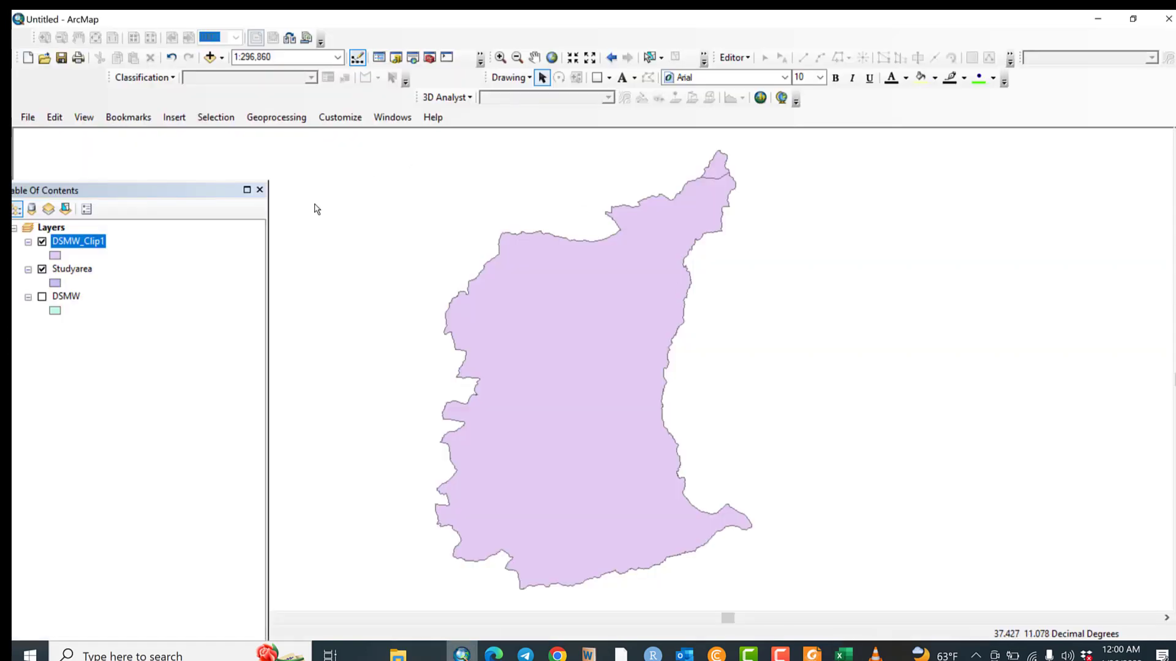
{"action": "right_click", "coordinate": [78, 240]}
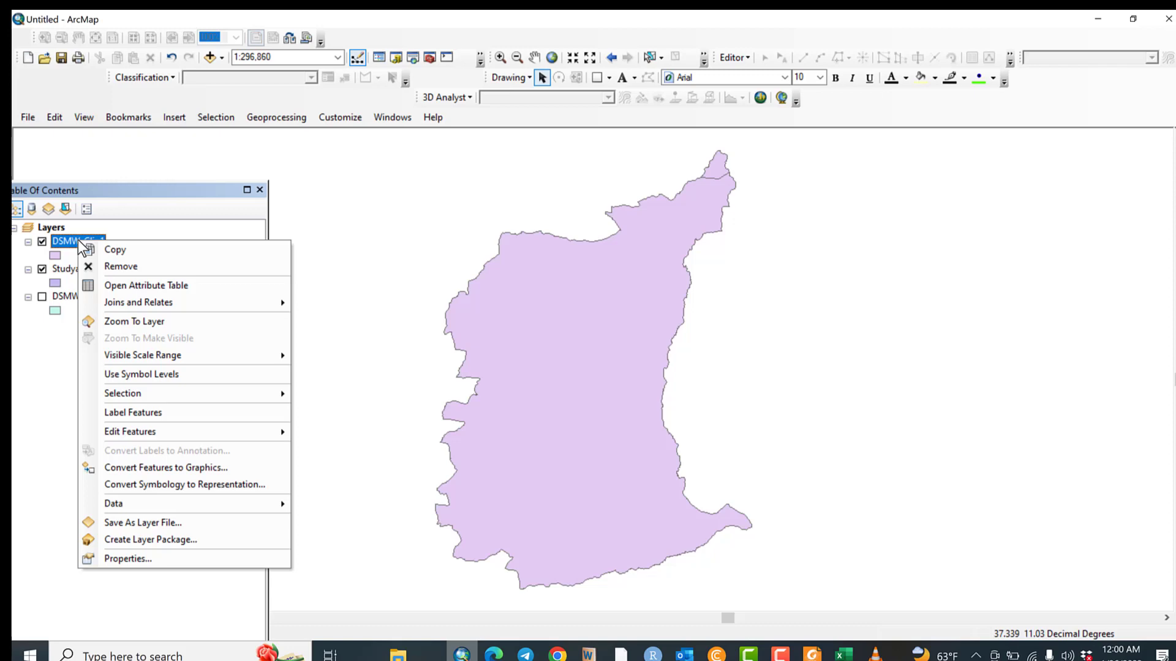
{"action": "left_click", "coordinate": [120, 285]}
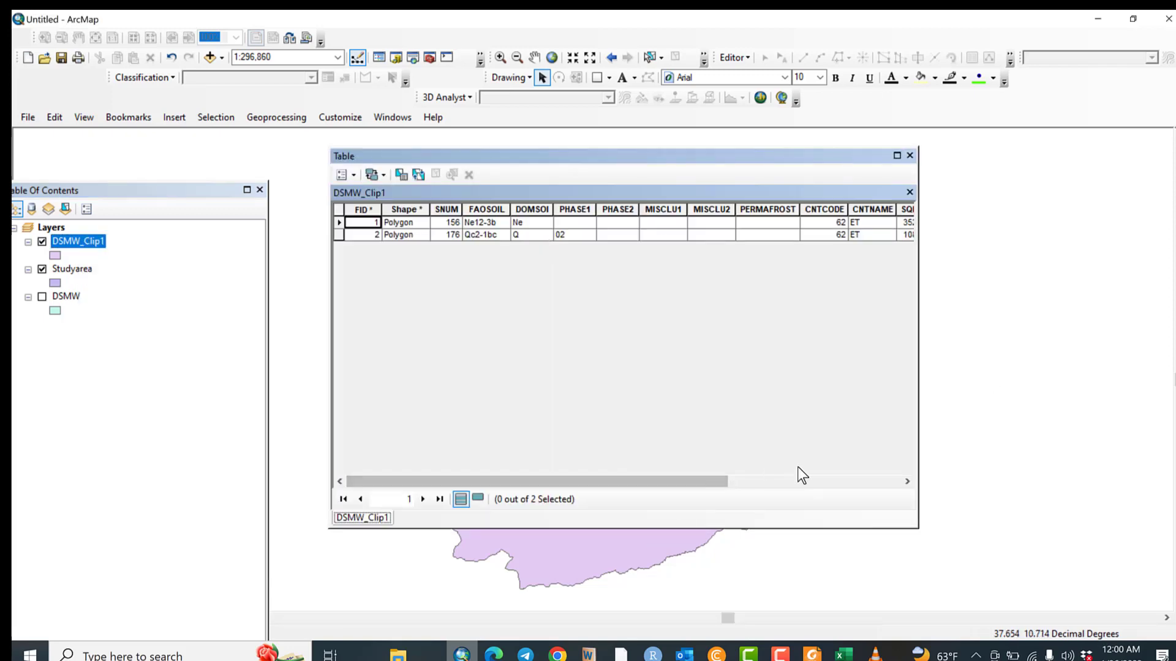
{"action": "left_click", "coordinate": [877, 482]}
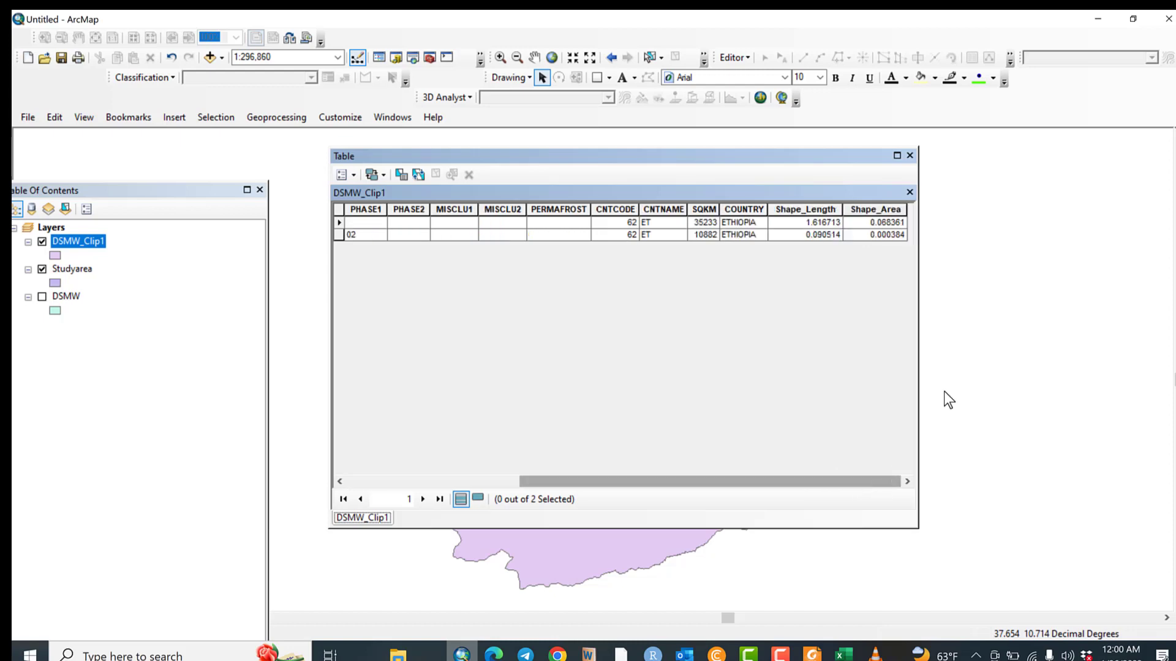
Add a field named K factor of type Double to the DSMW_Clip1 attribute table.
{"action": "left_click", "coordinate": [350, 175]}
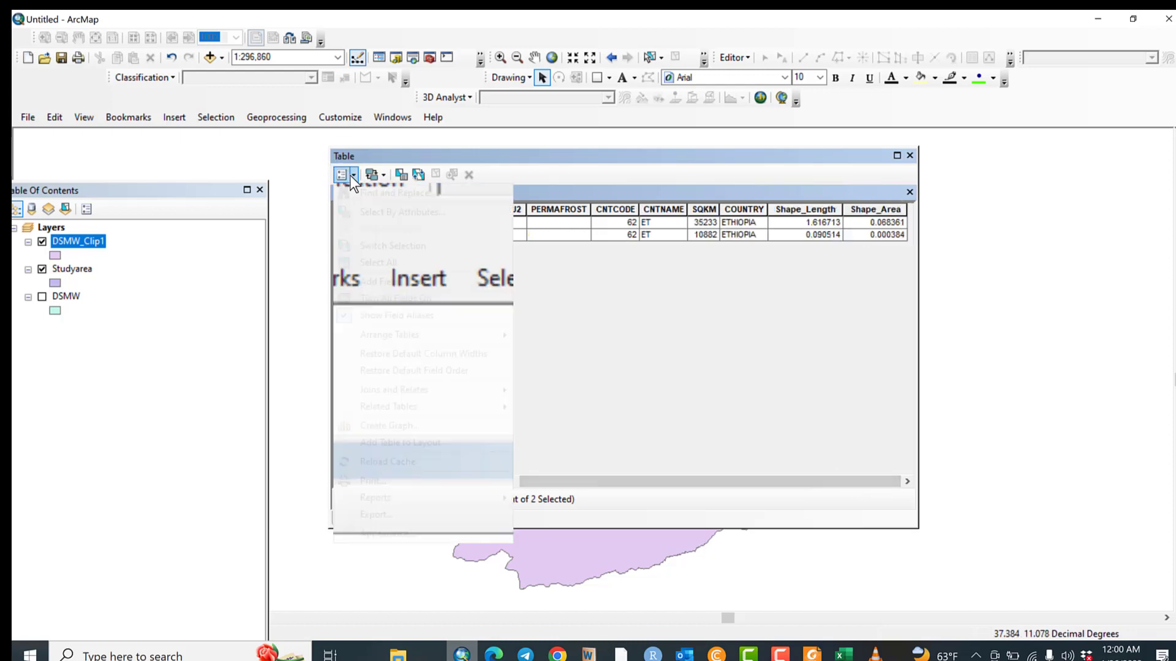
{"action": "left_click", "coordinate": [407, 281]}
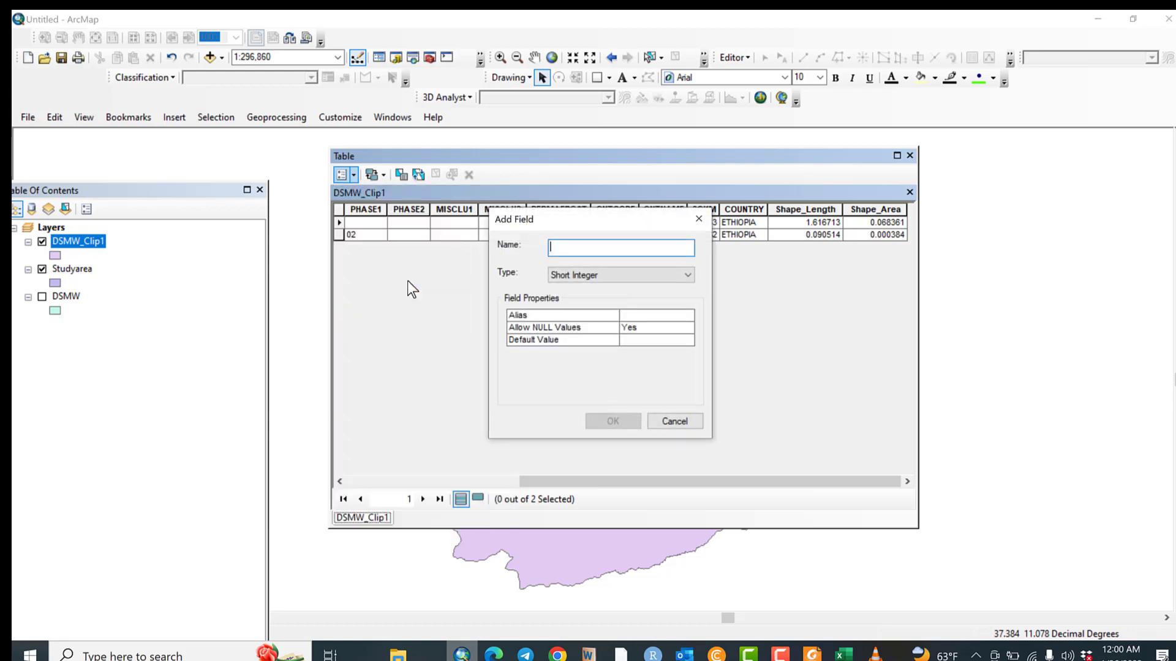
{"action": "type", "text": "Kfa"}
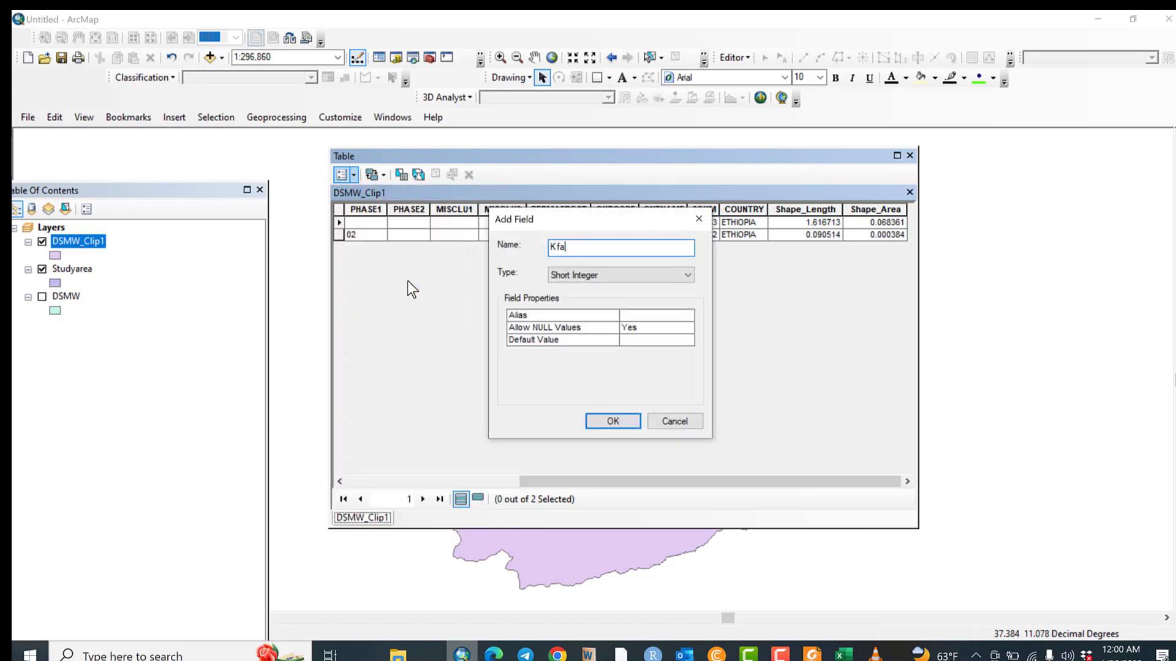
{"action": "type", "text": "ctor"}
{"action": "left_click", "coordinate": [660, 270]}
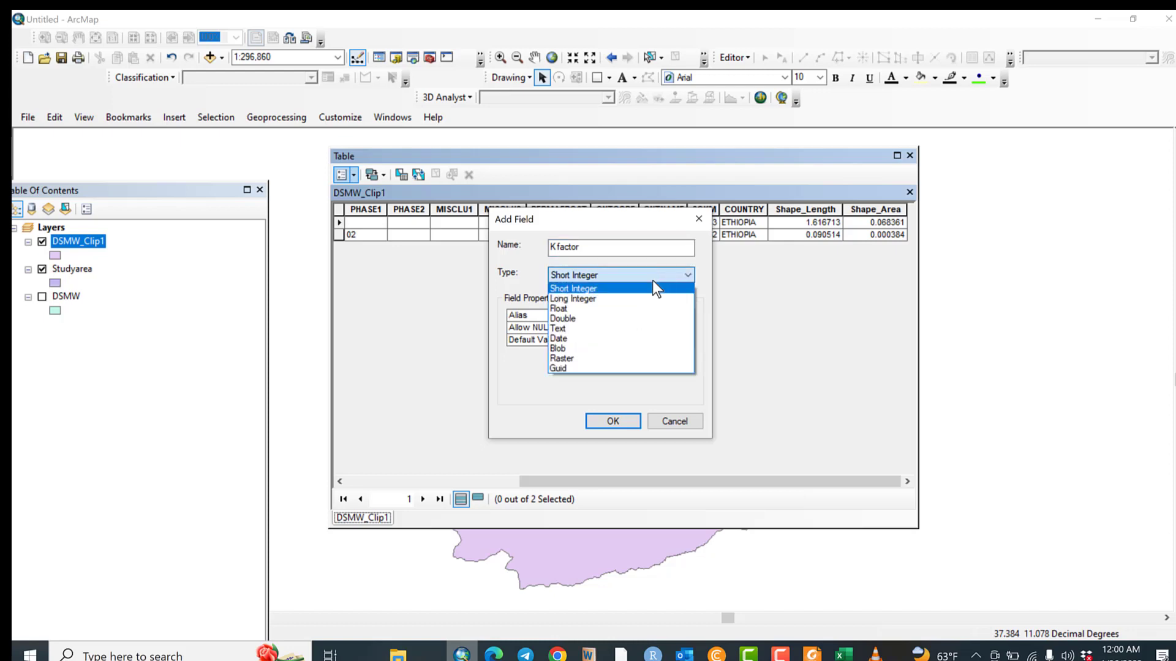
{"action": "left_click", "coordinate": [618, 322]}
{"action": "left_click", "coordinate": [626, 425]}
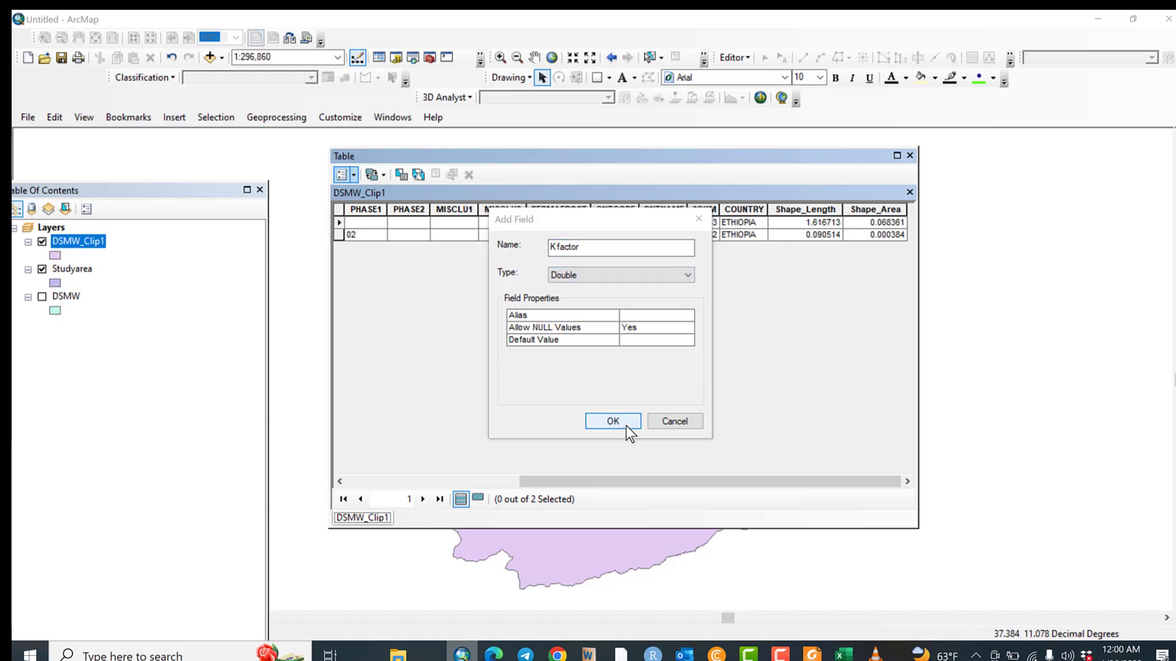
{"action": "left_click", "coordinate": [648, 388]}
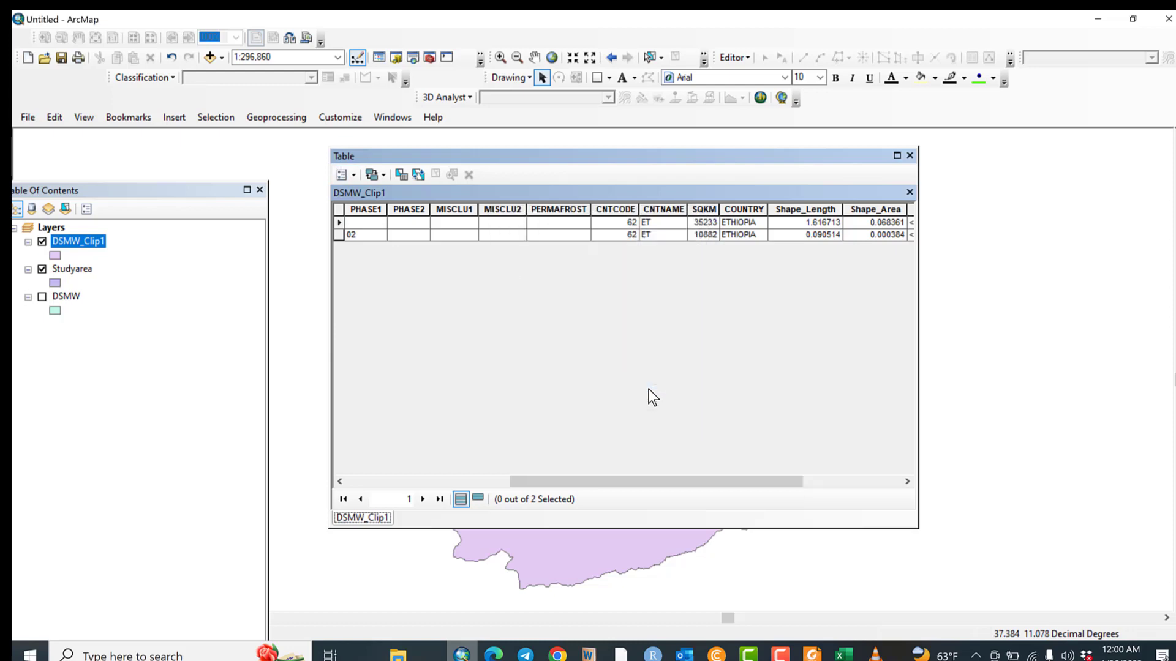
{"action": "left_click_drag", "start_coordinate": [678, 484], "coordinate": [823, 468]}
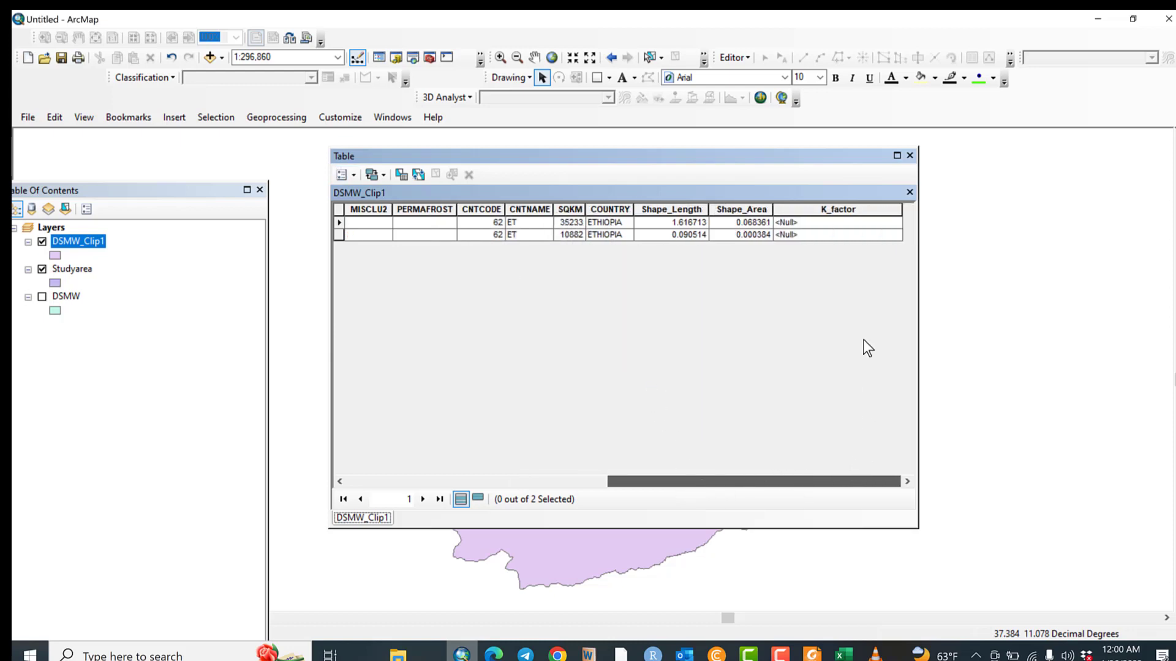
{"action": "left_click_drag", "start_coordinate": [746, 488], "coordinate": [861, 480]}
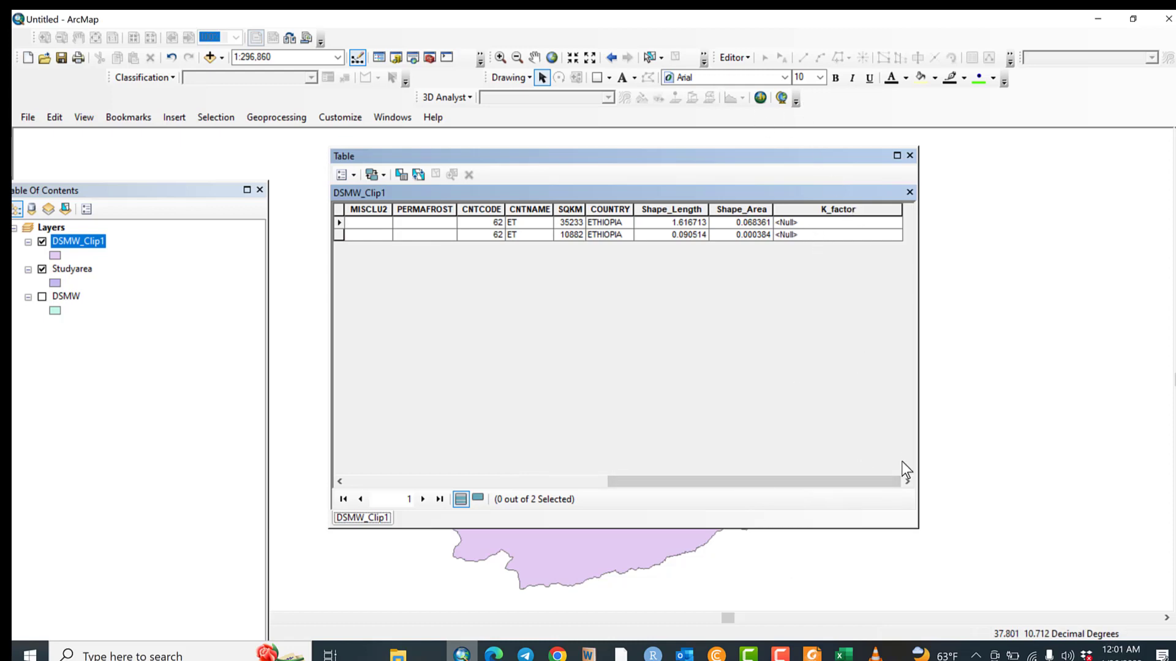
Check the NE and Q k factor values in Book1 in Excel and return to the DSMW_Clip1 table in ArcMap.
{"action": "mouse_move", "coordinate": [842, 654]}
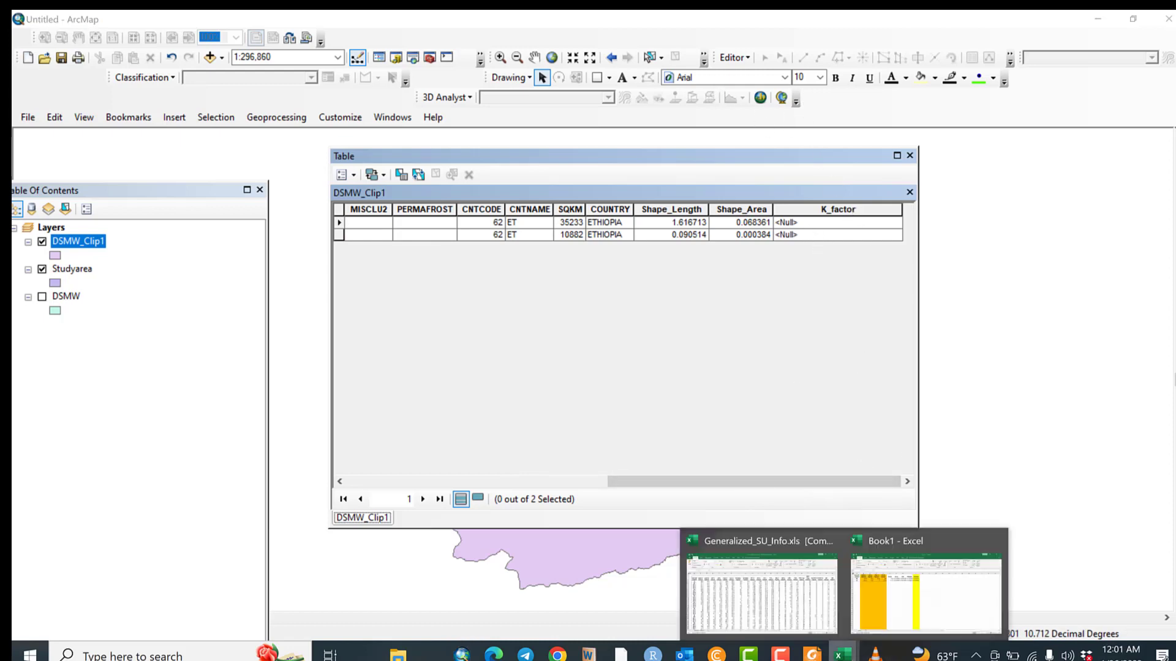
{"action": "left_click", "coordinate": [921, 586]}
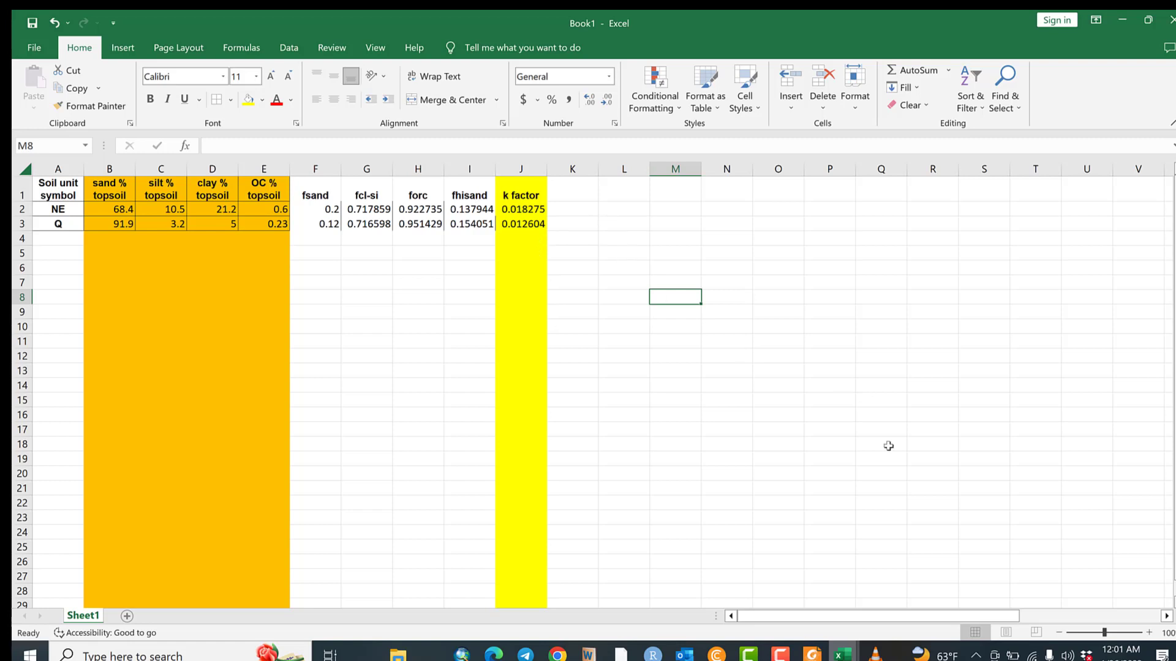
{"action": "left_click", "coordinate": [465, 655]}
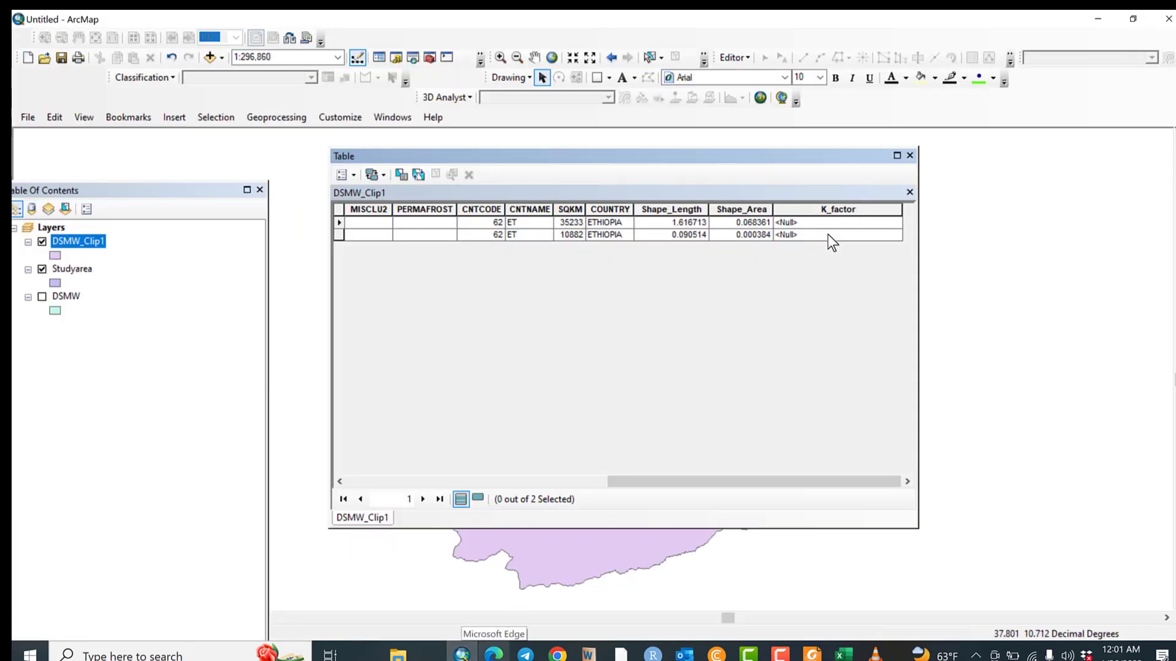
Start an edit session on the DSMW_Clip1 layer.
{"action": "left_click", "coordinate": [738, 57]}
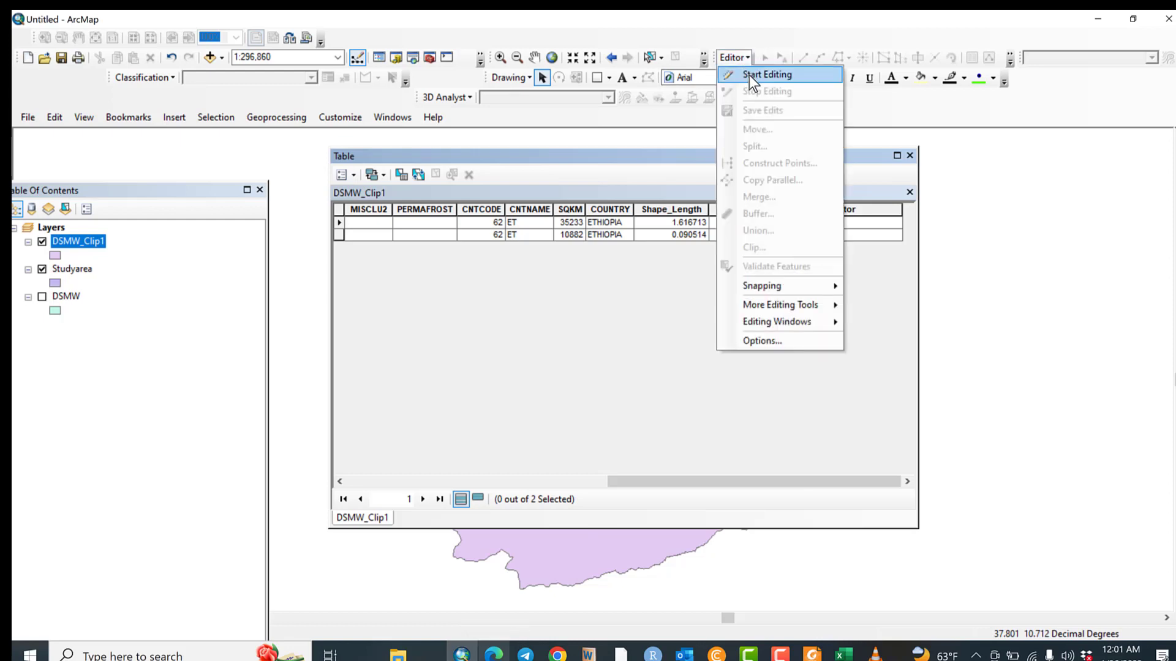
{"action": "left_click", "coordinate": [749, 75]}
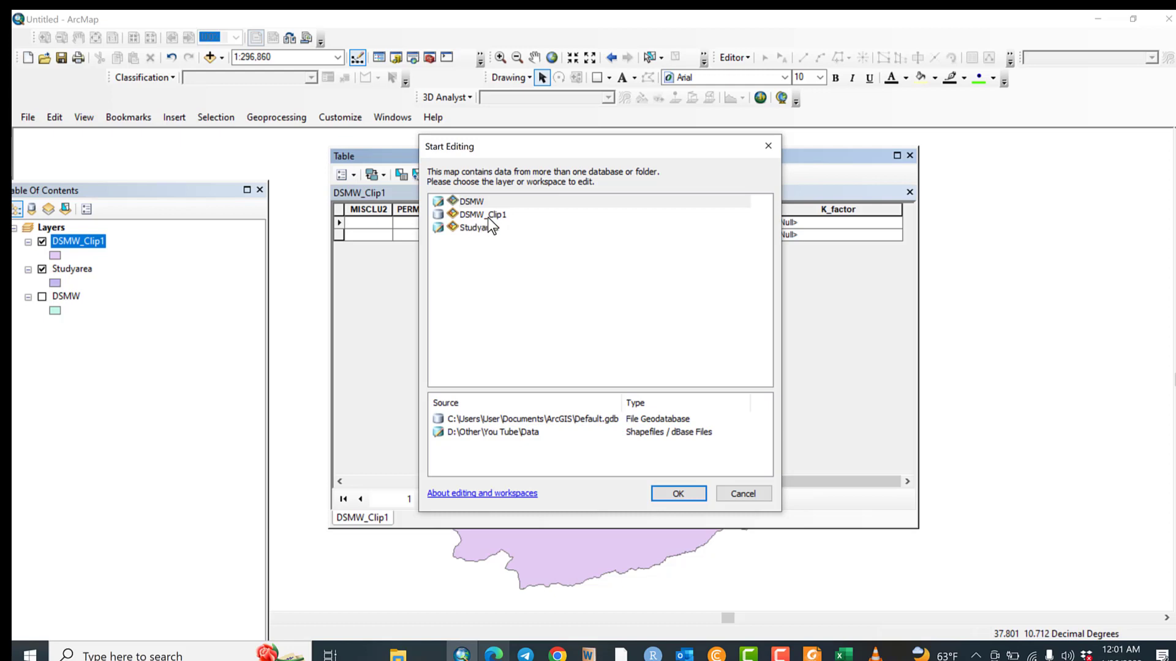
{"action": "double_click", "coordinate": [488, 218]}
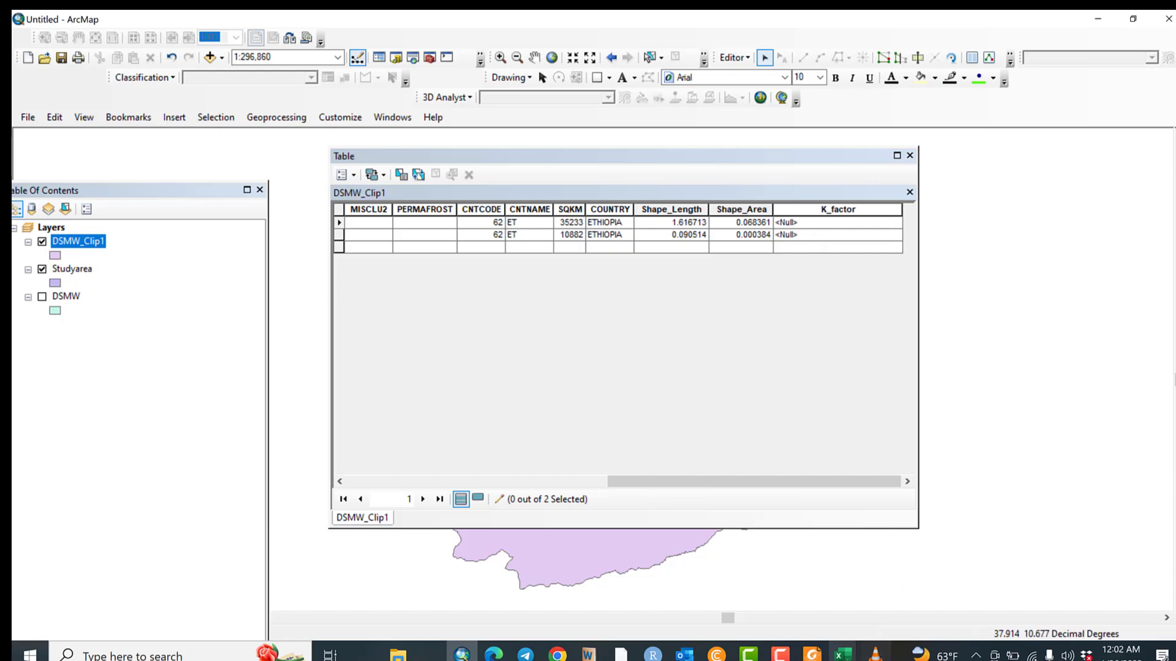
Copy the k factor values in J2:J3 of Book1 in Excel and paste them into the K_factor field of DSMW_Clip1 in ArcMap.
{"action": "left_click", "coordinate": [843, 656]}
{"action": "left_click", "coordinate": [903, 593]}
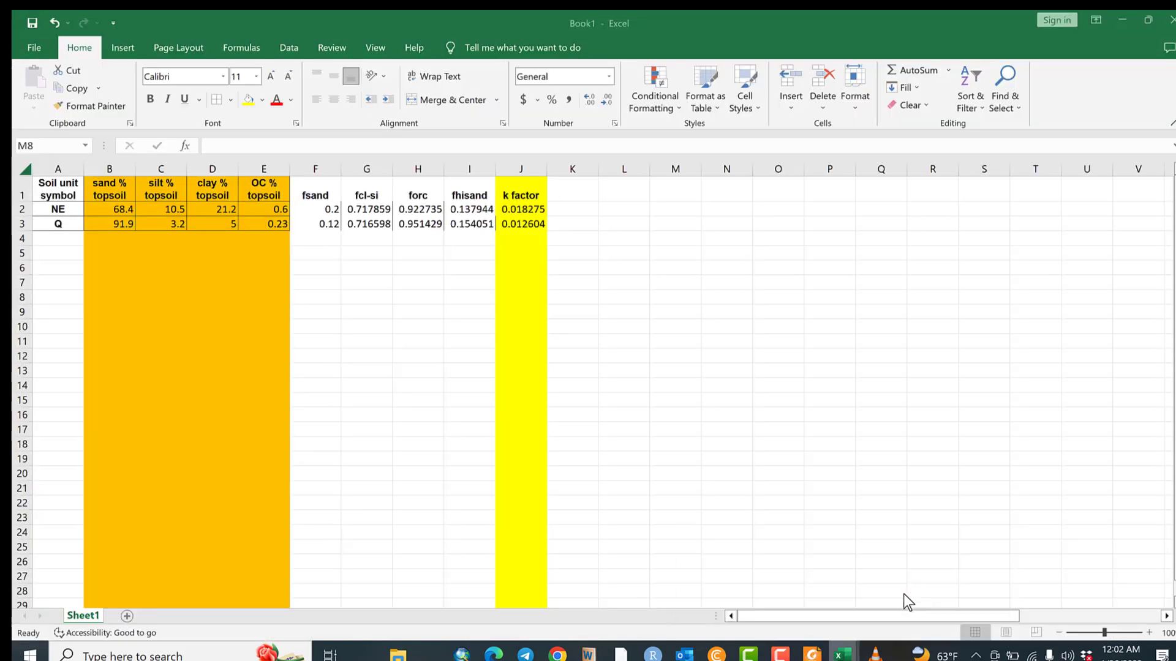
{"action": "left_click_drag", "start_coordinate": [526, 211], "coordinate": [528, 226]}
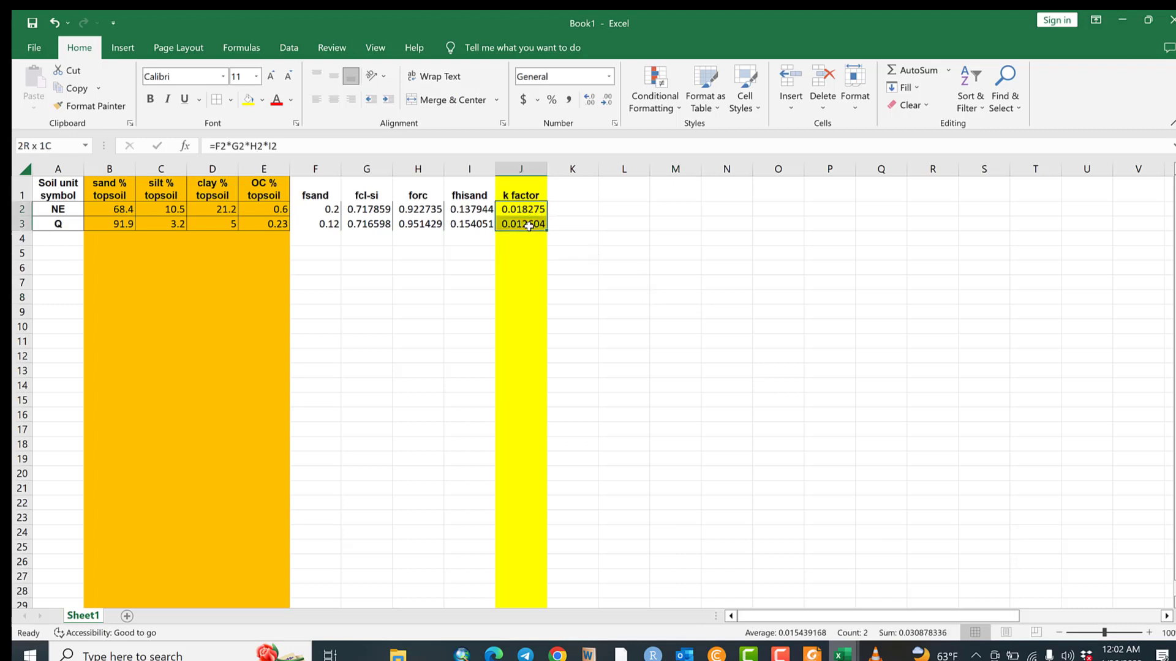
{"action": "left_click", "coordinate": [73, 90]}
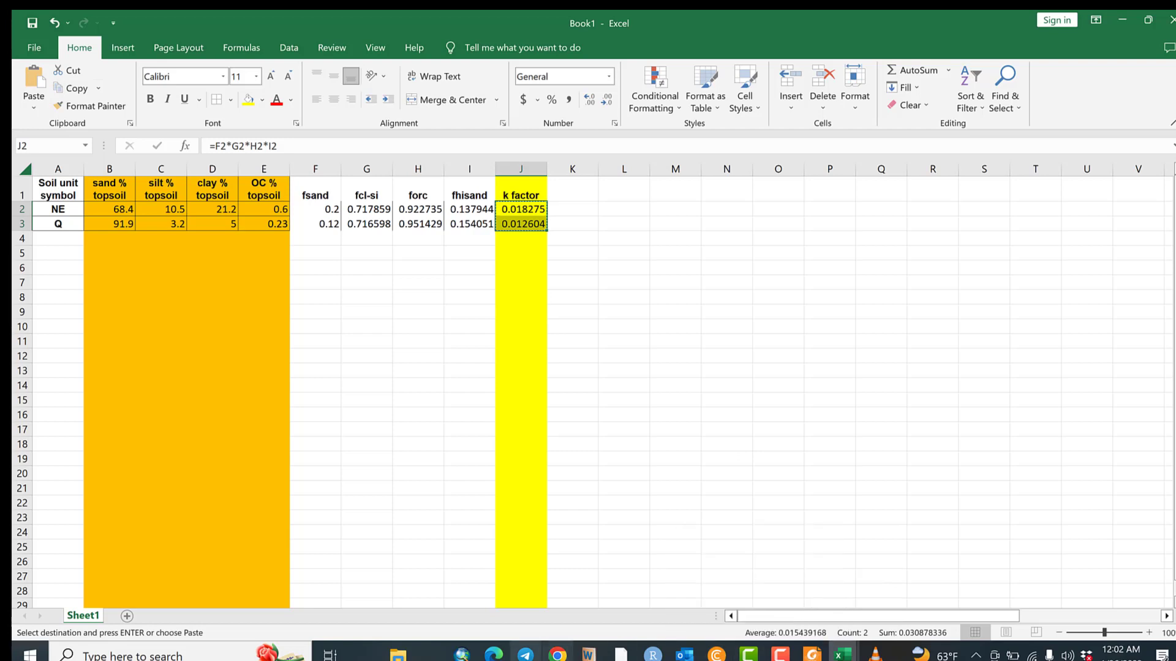
{"action": "left_click", "coordinate": [462, 654]}
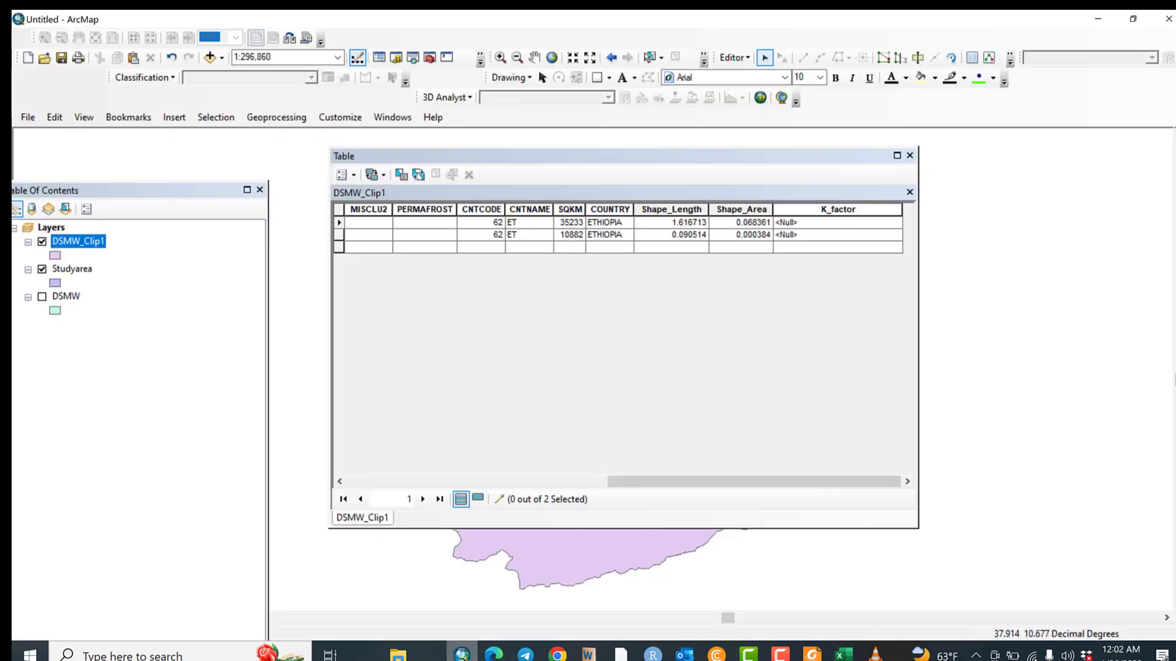
{"action": "left_click", "coordinate": [809, 220]}
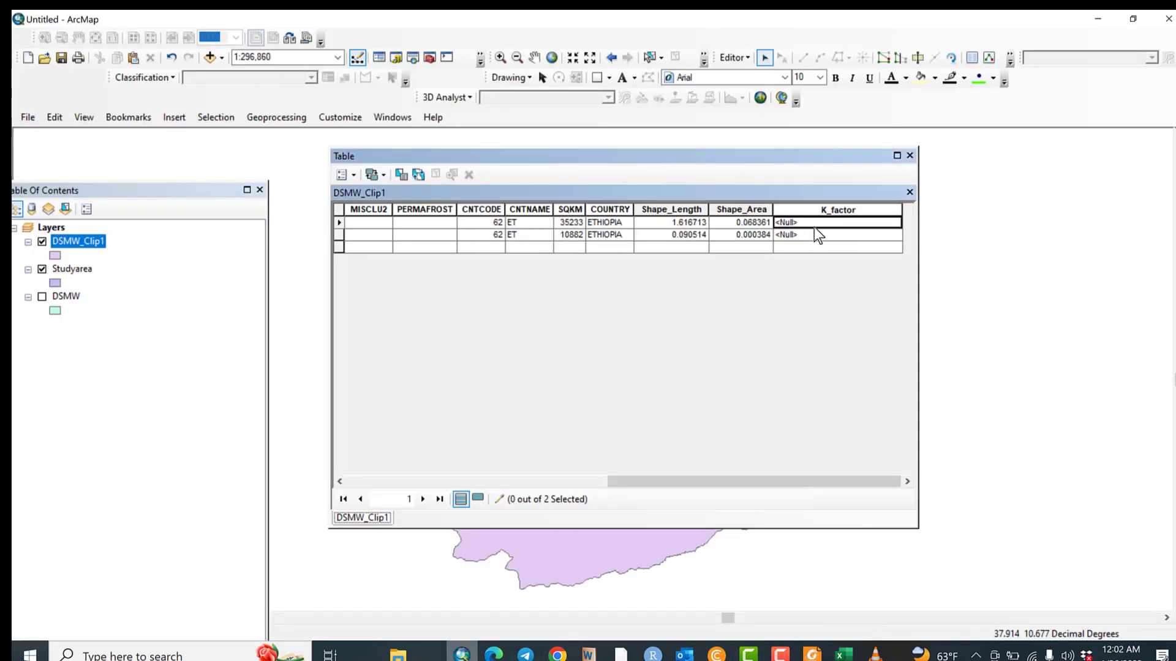
{"action": "right_click", "coordinate": [813, 221]}
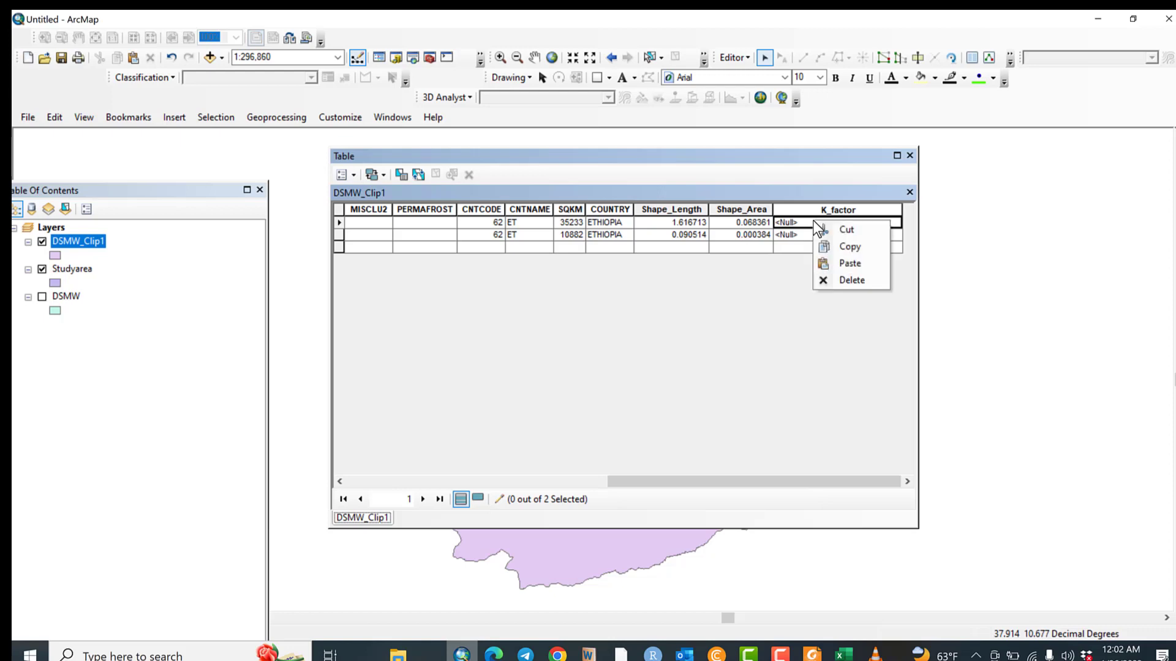
{"action": "left_click", "coordinate": [851, 261]}
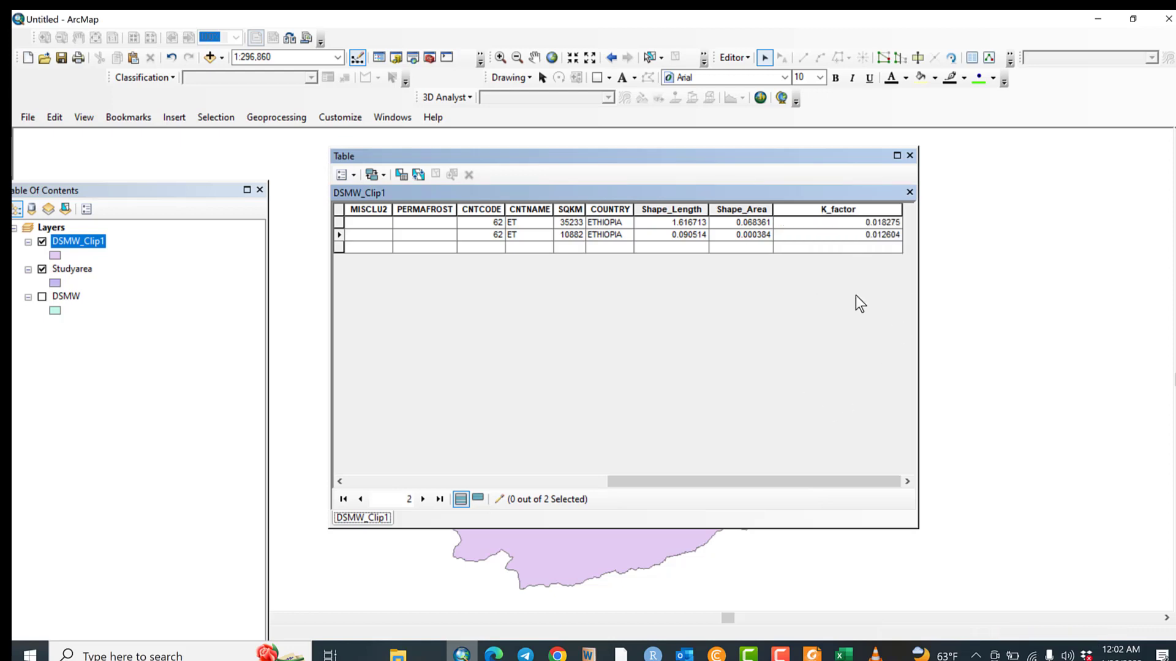
Stop editing DSMW_Clip1 with the edits saved and close its attribute table.
{"action": "left_click", "coordinate": [738, 57]}
{"action": "left_click", "coordinate": [755, 91]}
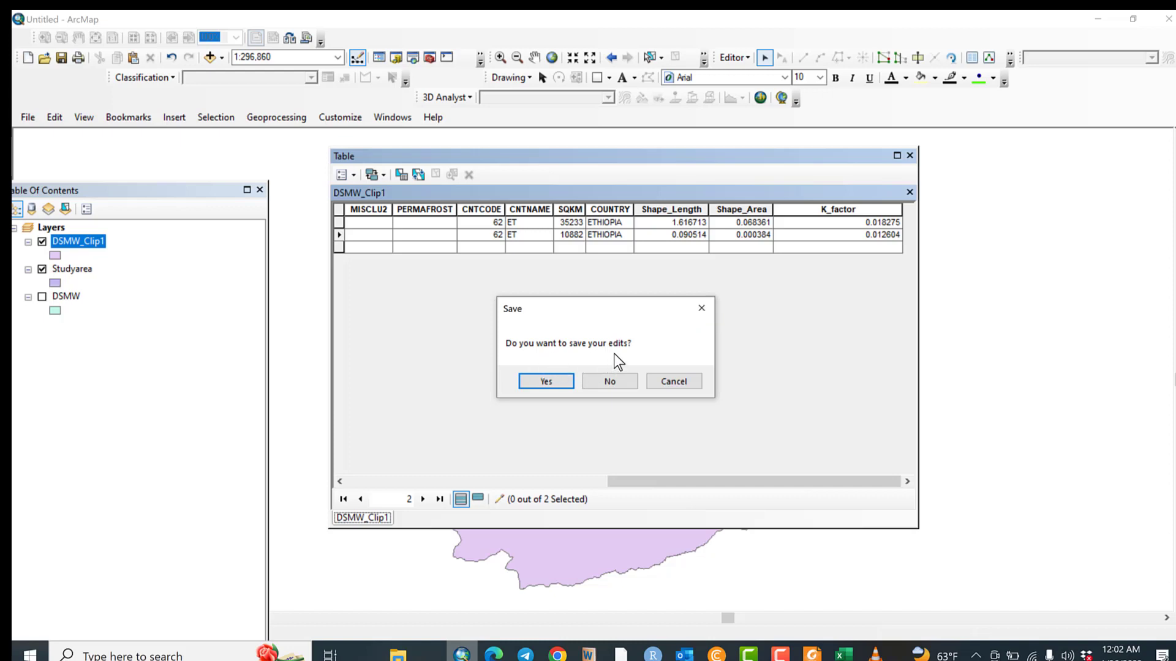
{"action": "left_click", "coordinate": [552, 380]}
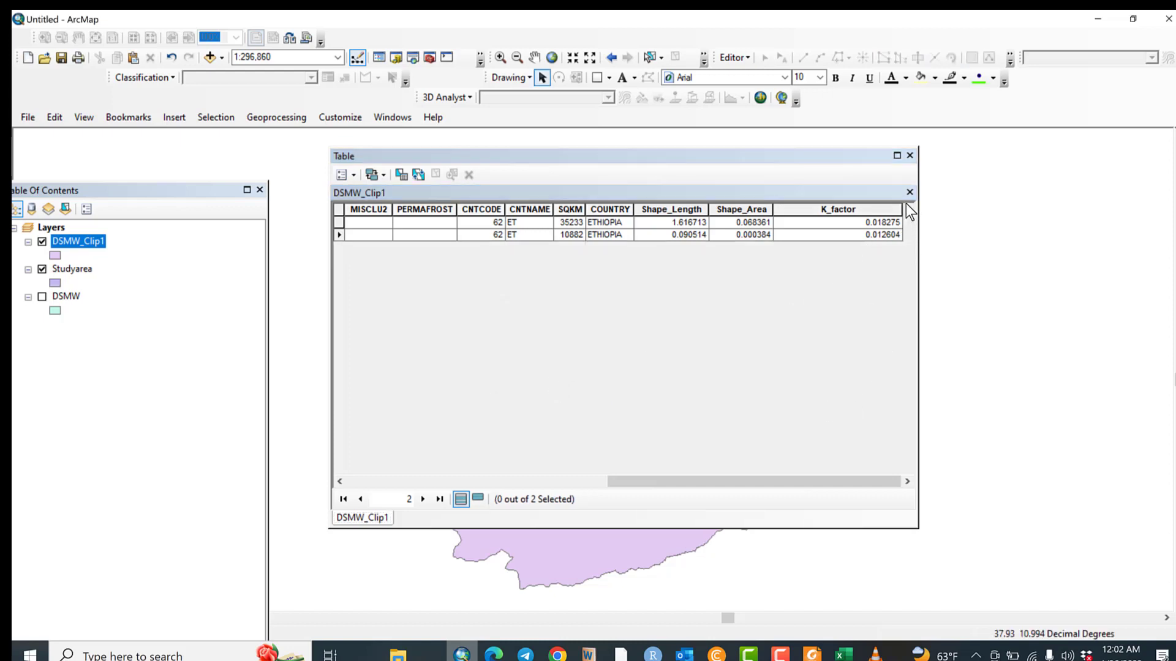
{"action": "left_click", "coordinate": [909, 155]}
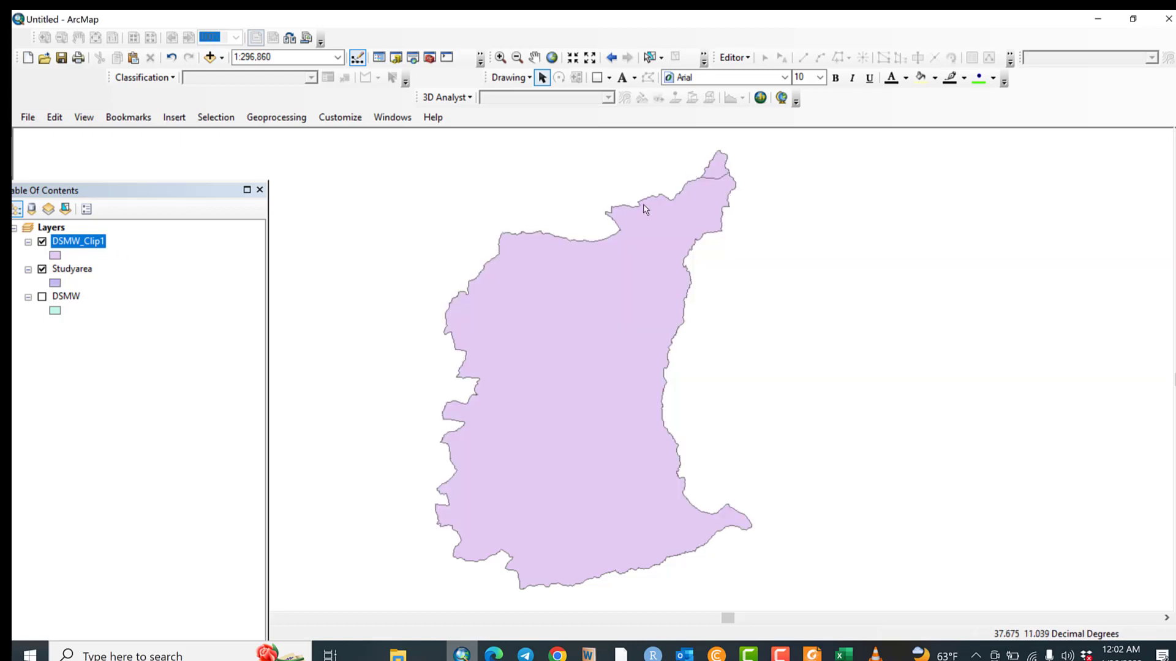
Symbolize the DSMW_Clip1 layer by unique values of the DOMSOI field, adding all values.
{"action": "right_click", "coordinate": [79, 239]}
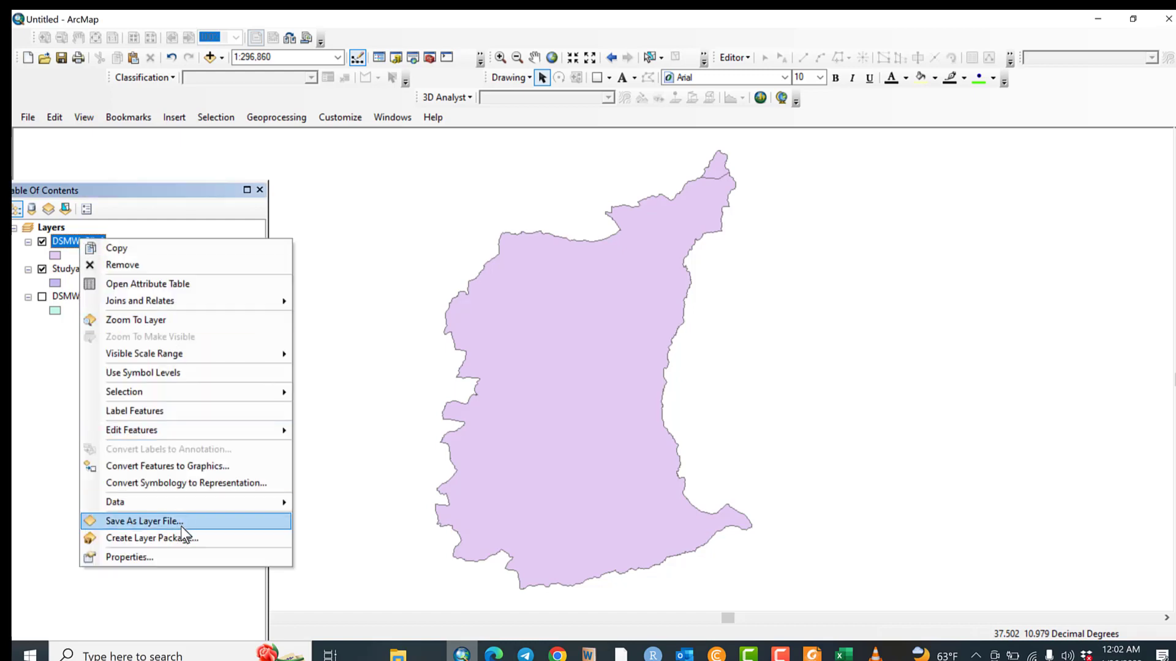
{"action": "left_click", "coordinate": [175, 556]}
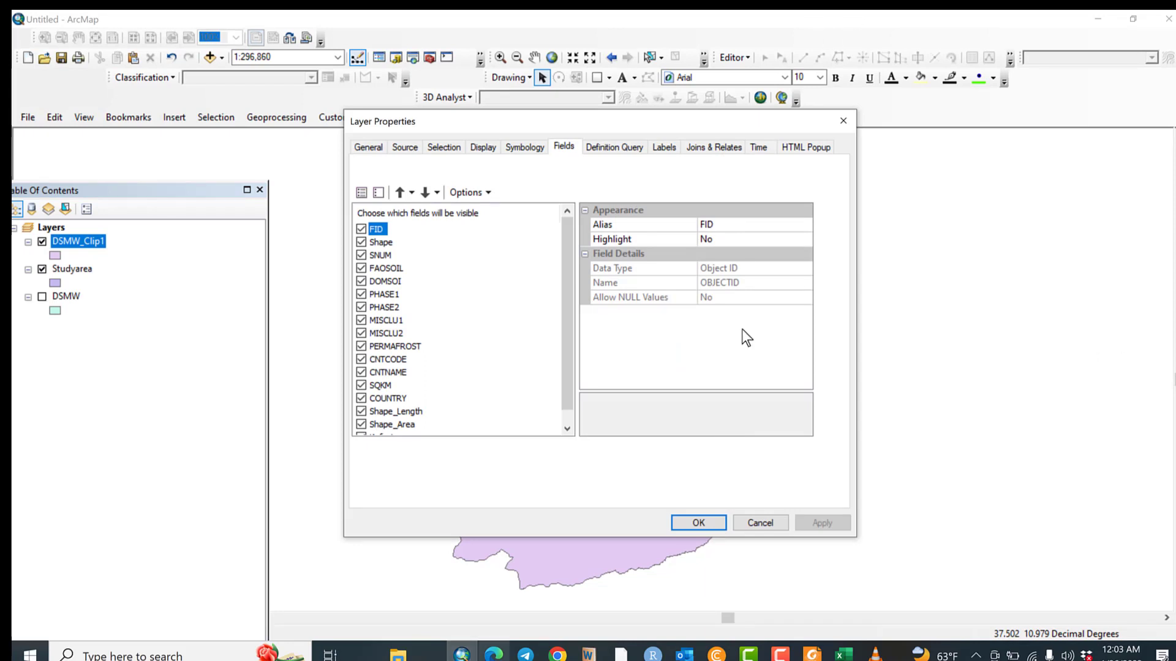
{"action": "left_click", "coordinate": [524, 147]}
{"action": "left_click", "coordinate": [394, 201]}
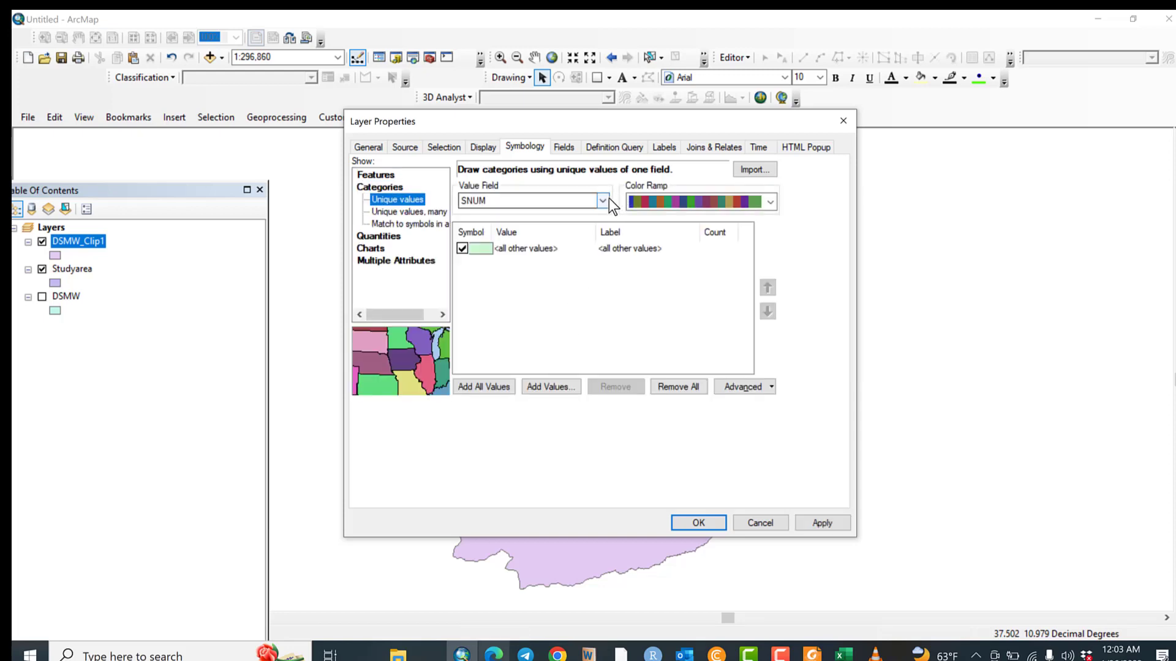
{"action": "left_click", "coordinate": [609, 198]}
{"action": "left_click", "coordinate": [528, 236]}
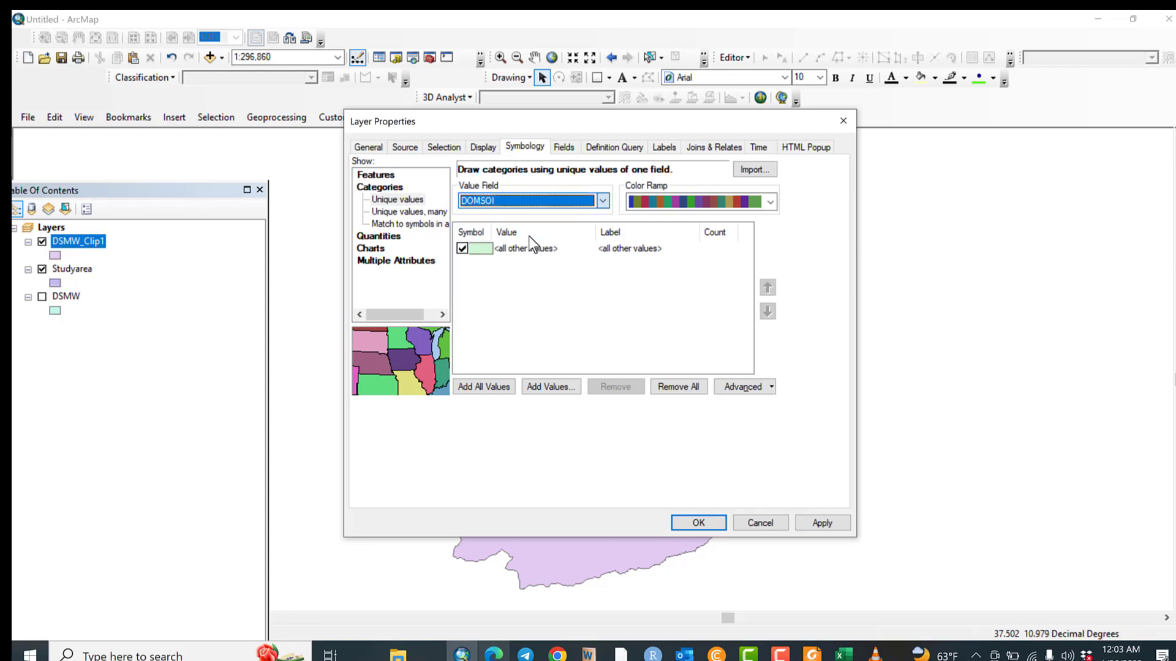
{"action": "left_click", "coordinate": [503, 387]}
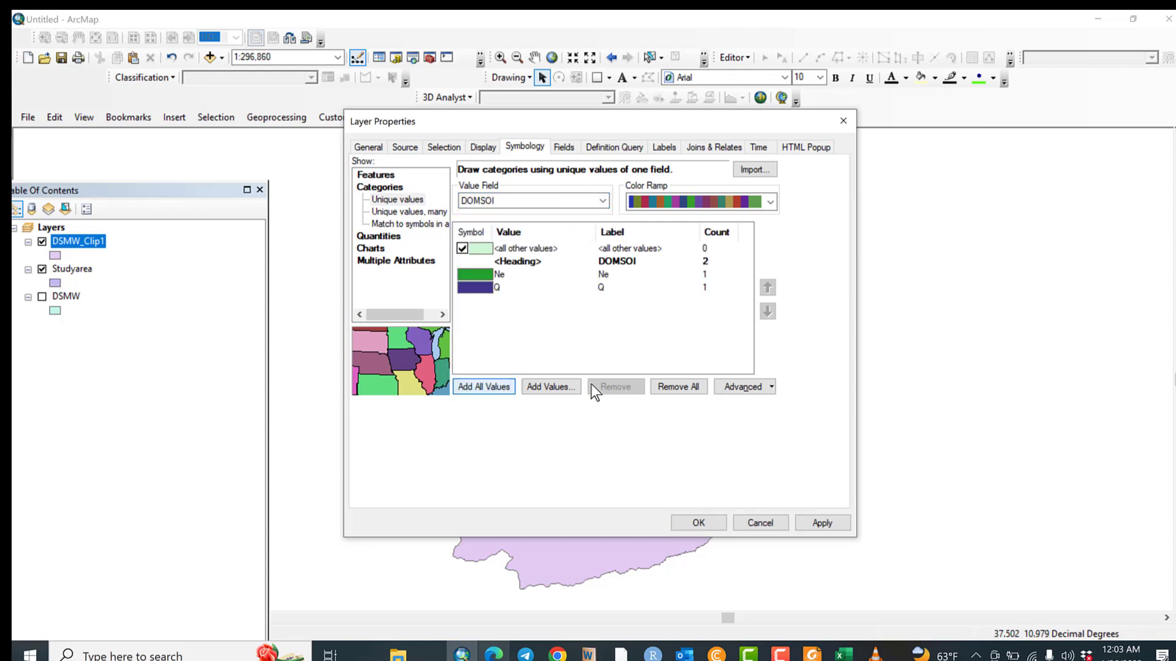
{"action": "left_click", "coordinate": [827, 523]}
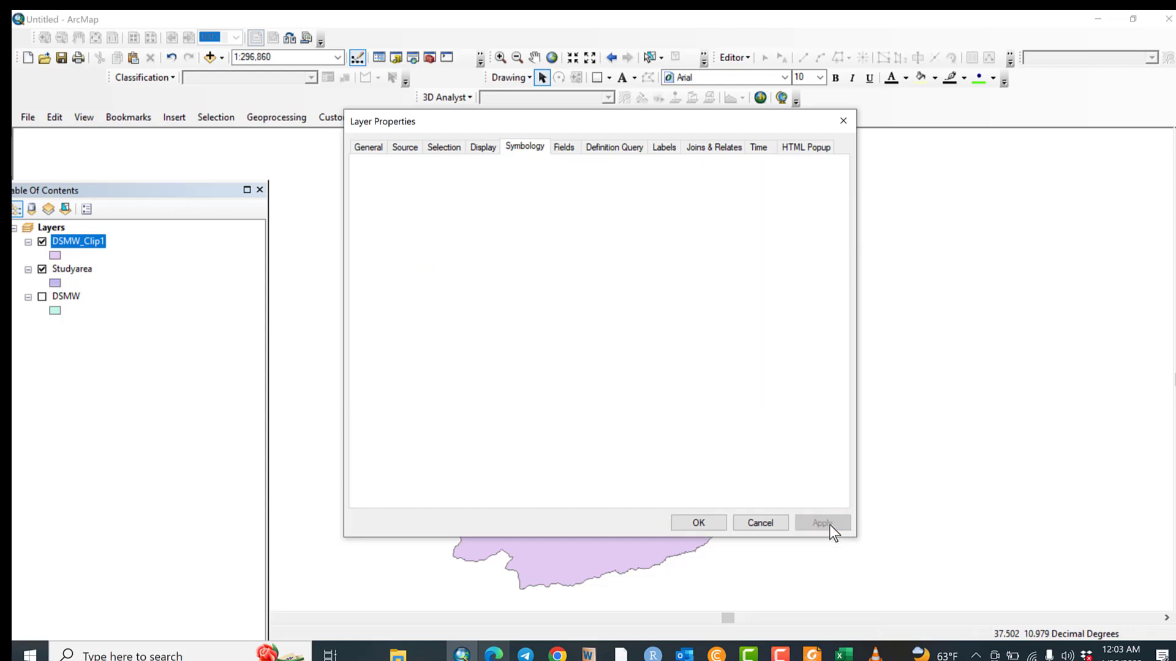
{"action": "left_click", "coordinate": [703, 523]}
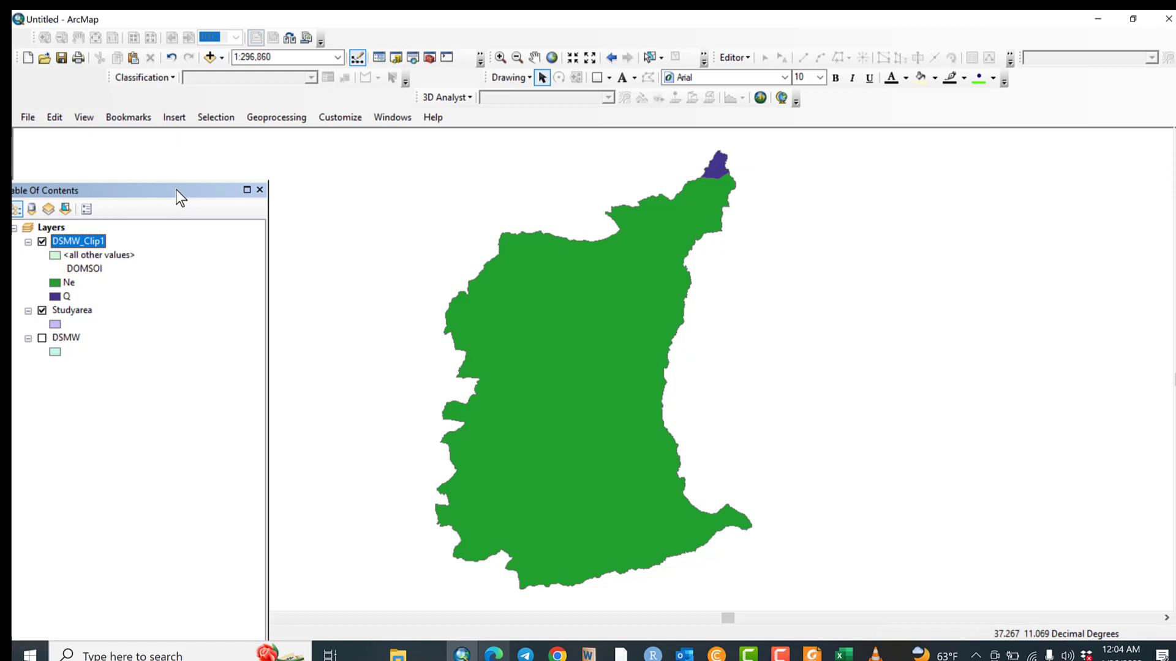
Convert DSMW_Clip1 to a raster with Polygon to Raster, using K_factor as the value field and the default output and cell size.
{"action": "left_click_drag", "start_coordinate": [175, 189], "coordinate": [192, 139]}
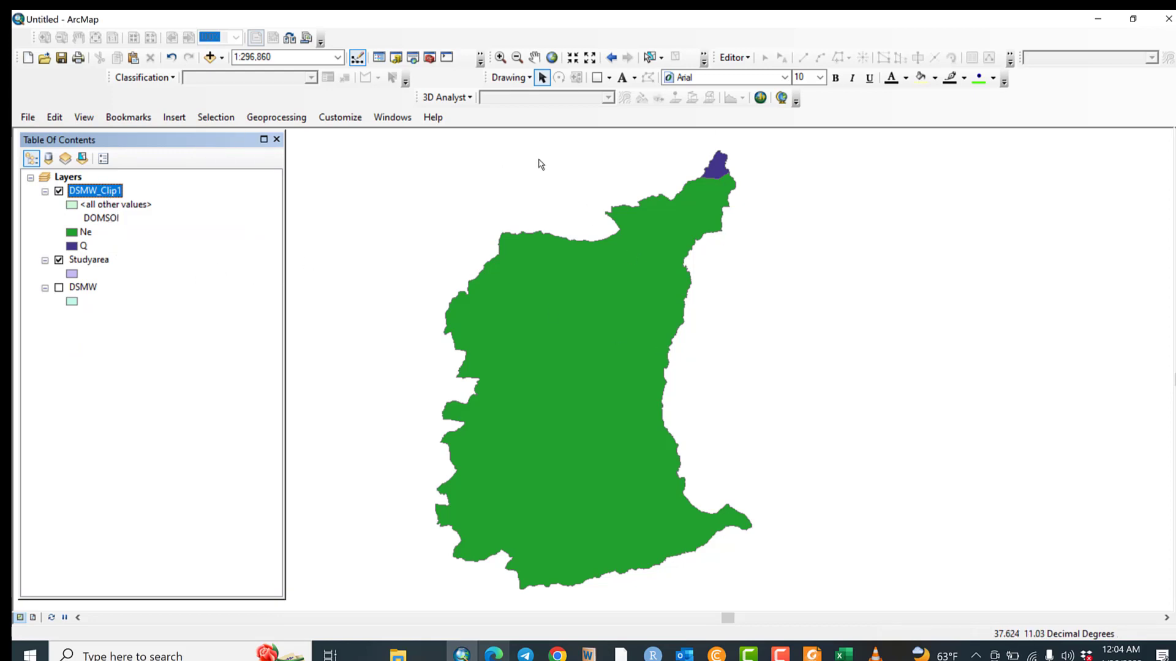
{"action": "left_click", "coordinate": [430, 58]}
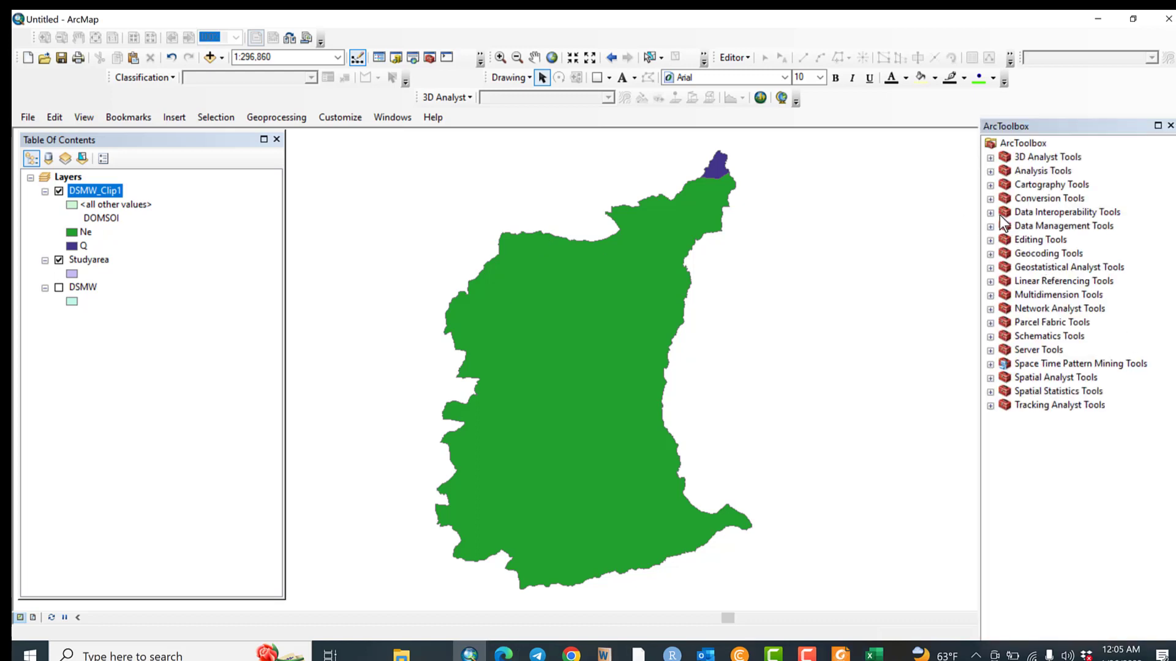
{"action": "left_click", "coordinate": [990, 199]}
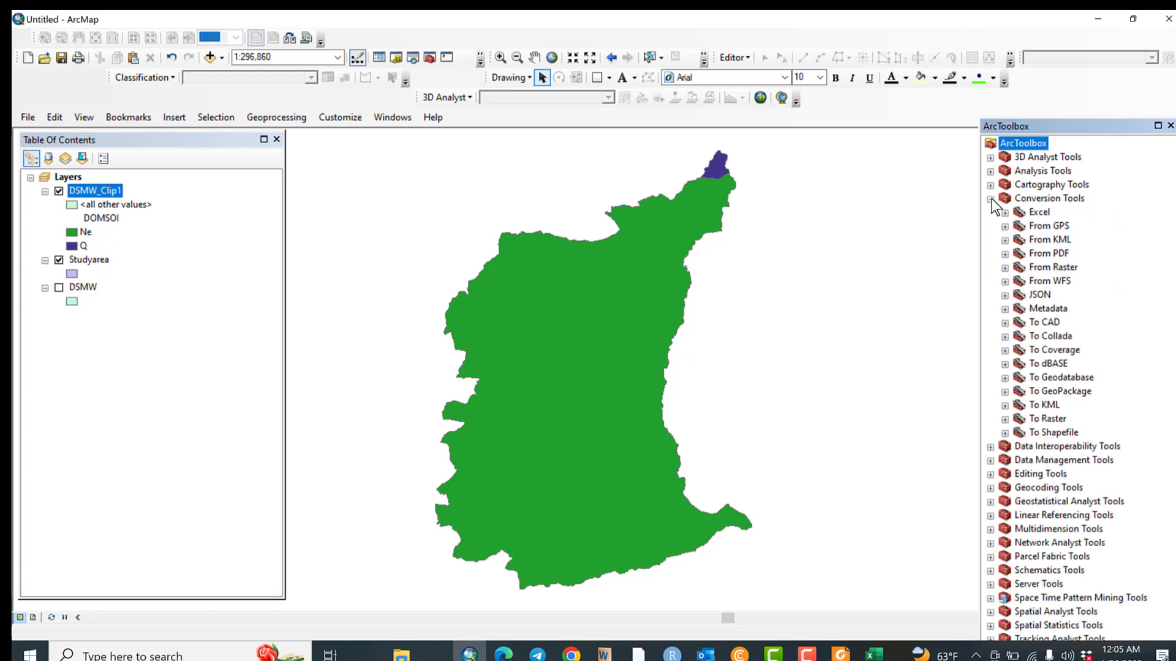
{"action": "left_click", "coordinate": [1005, 420]}
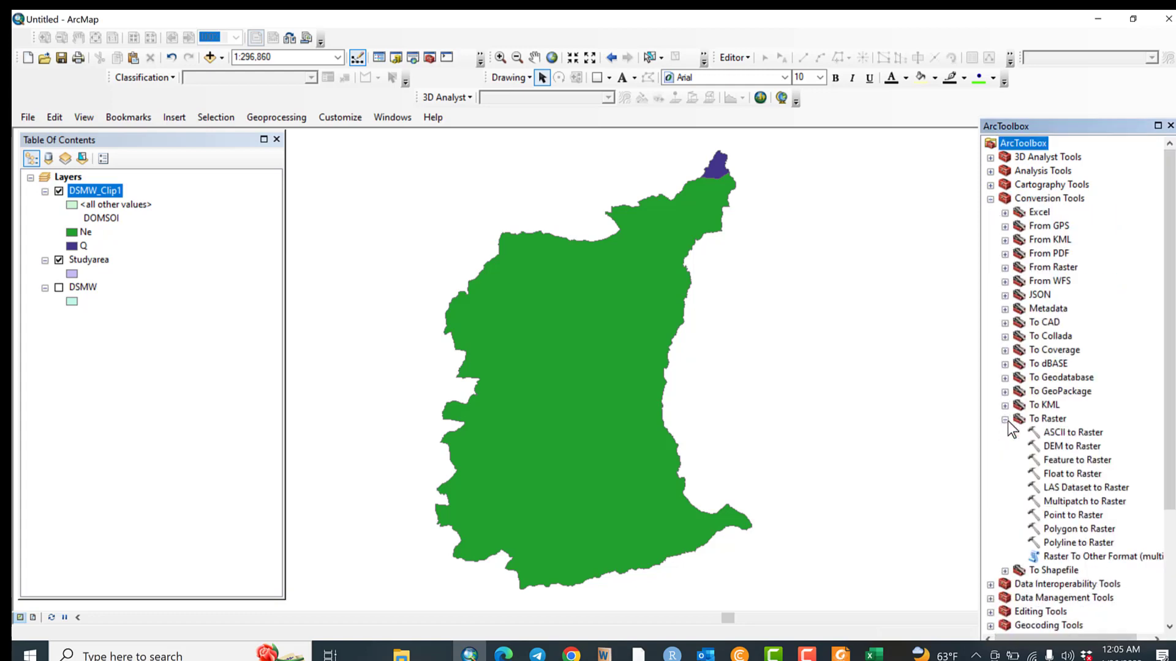
{"action": "double_click", "coordinate": [1058, 530]}
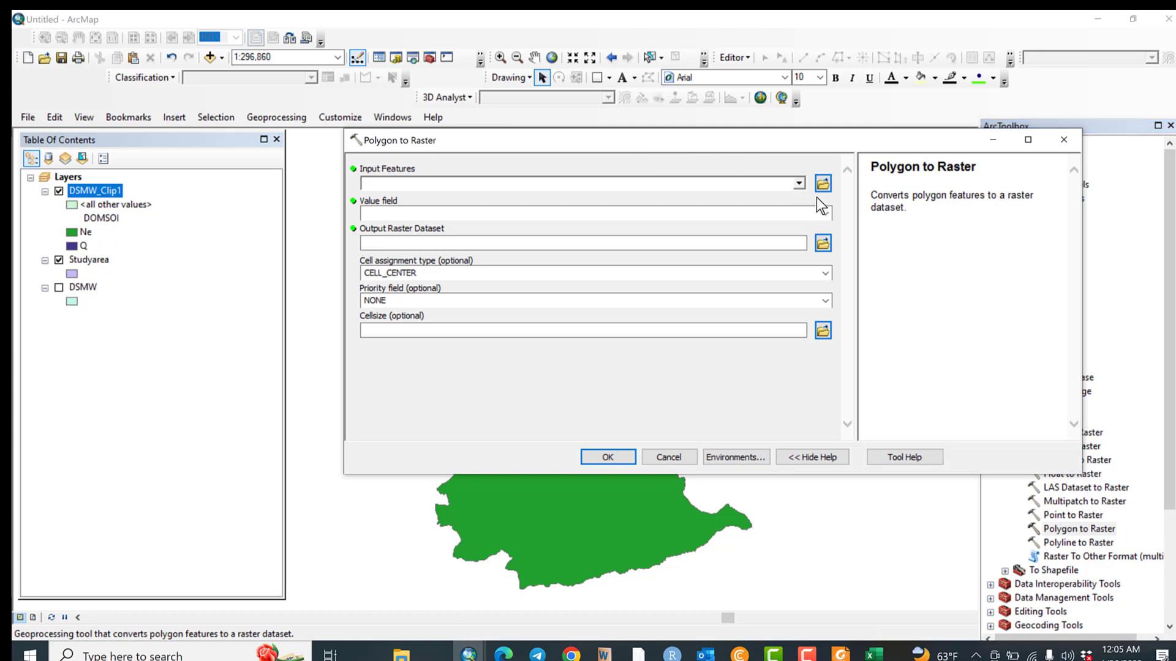
{"action": "left_click", "coordinate": [799, 184]}
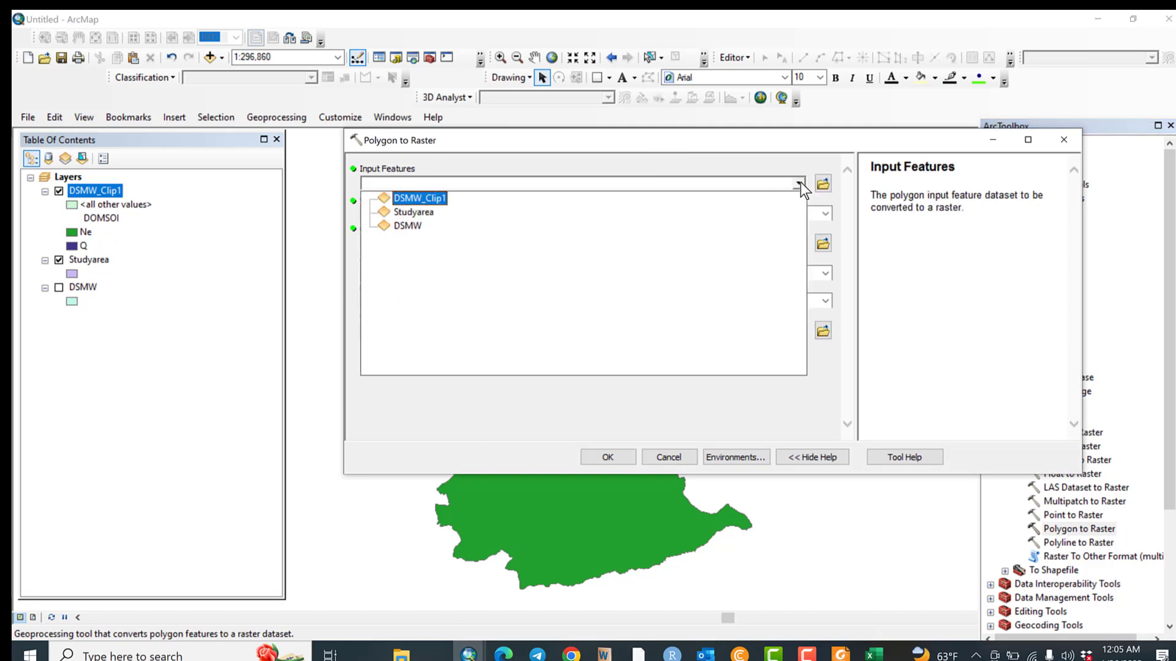
{"action": "left_click", "coordinate": [423, 201]}
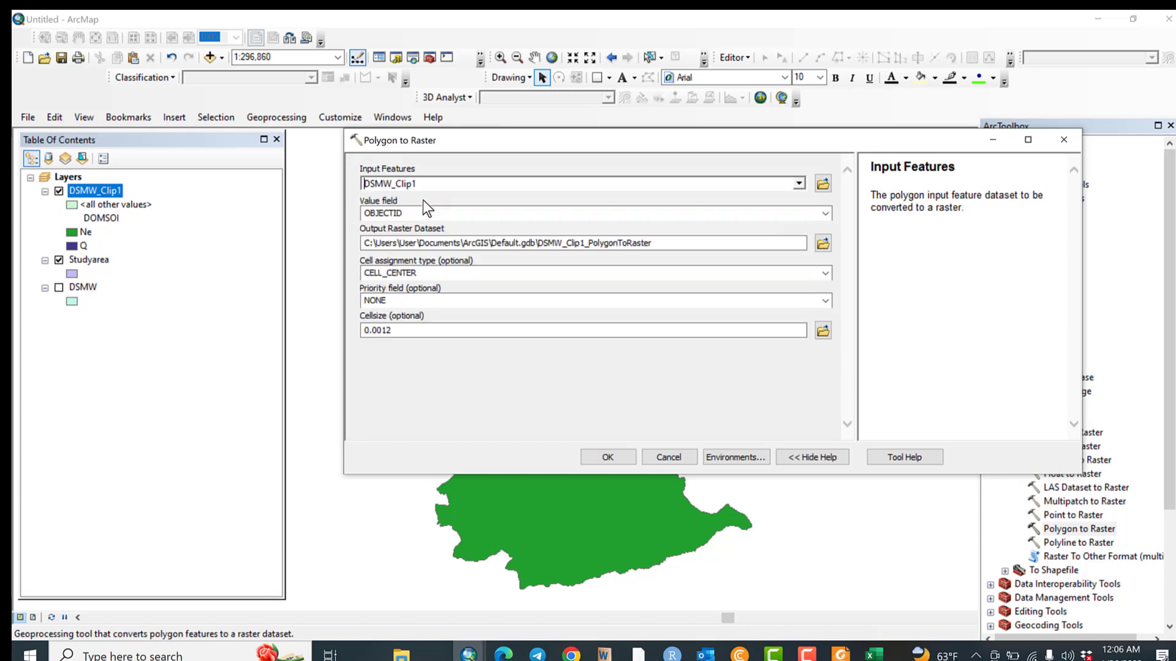
{"action": "left_click", "coordinate": [826, 214]}
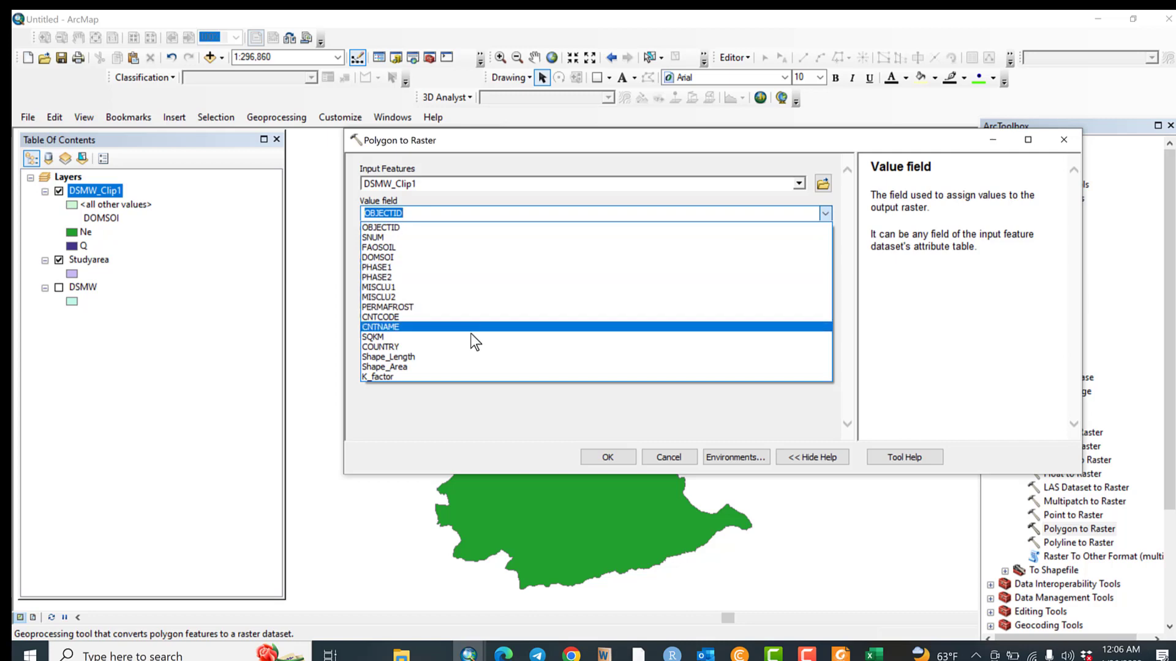
{"action": "left_click", "coordinate": [435, 375]}
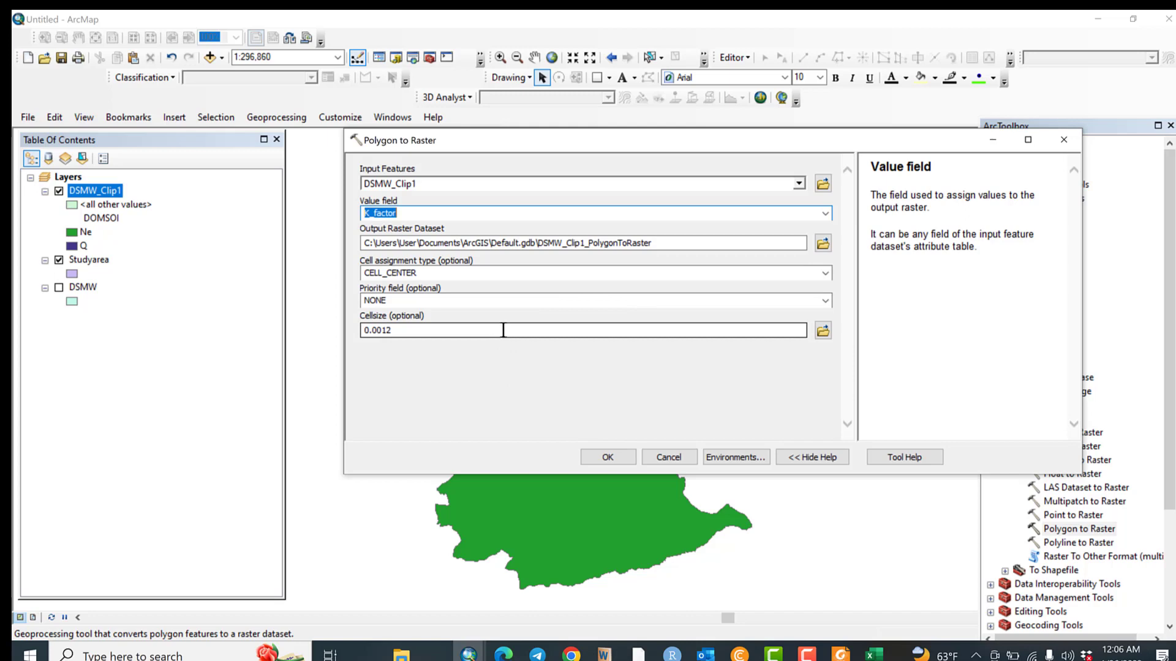
{"action": "left_click", "coordinate": [602, 456]}
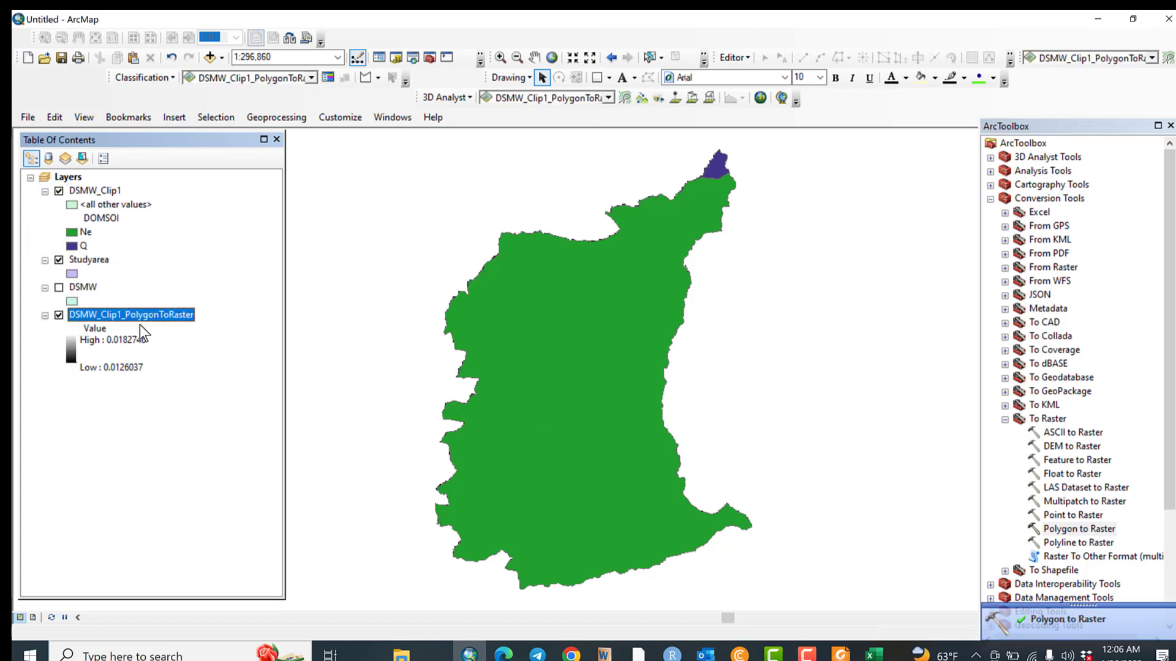
Move the DSMW_Clip1_PolygonToRaster layer above all other layers and symbolize it as Stretched with the green-yellow-red color ramp.
{"action": "left_click_drag", "start_coordinate": [127, 313], "coordinate": [81, 188]}
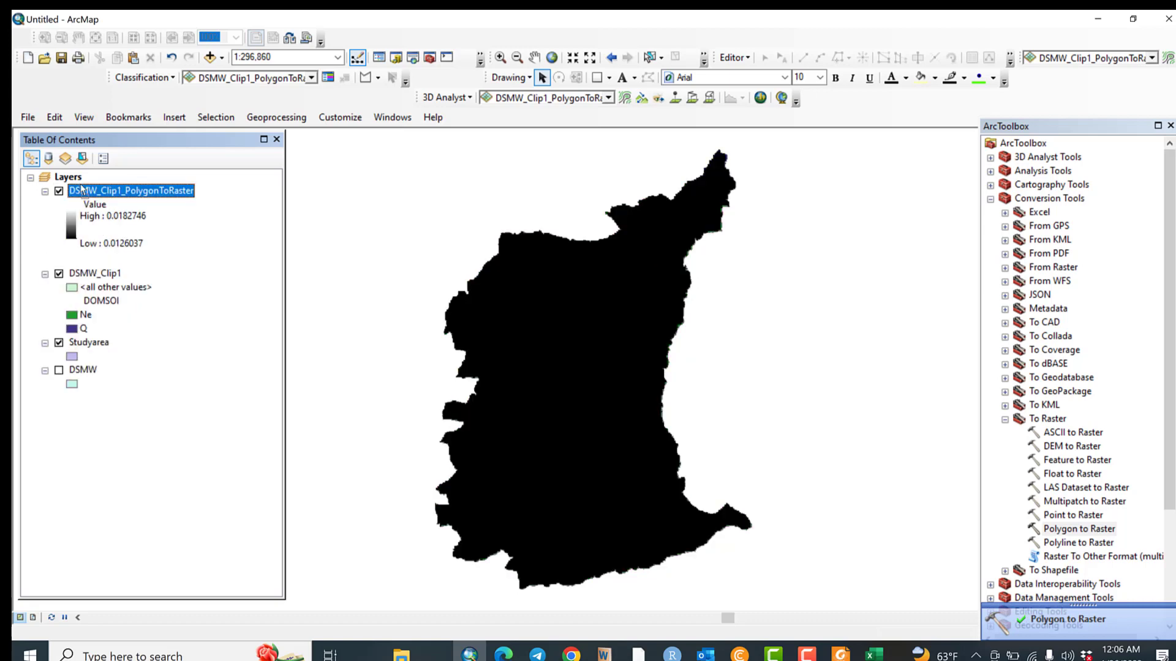
{"action": "right_click", "coordinate": [116, 191]}
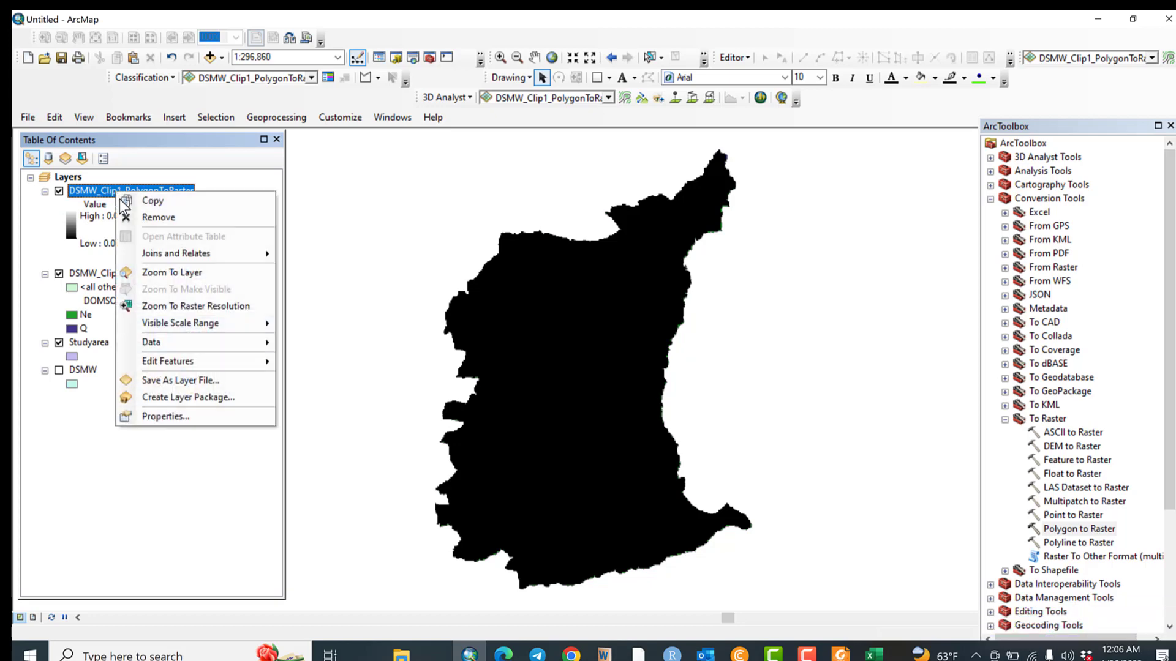
{"action": "left_click", "coordinate": [188, 416]}
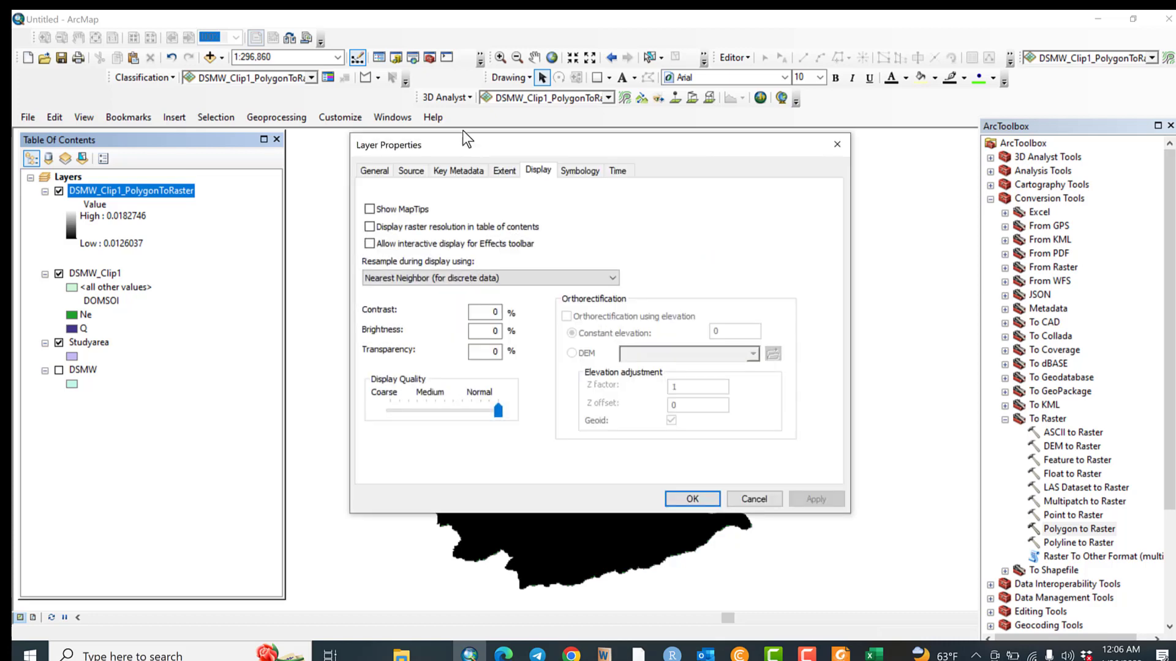
{"action": "left_click", "coordinate": [572, 174]}
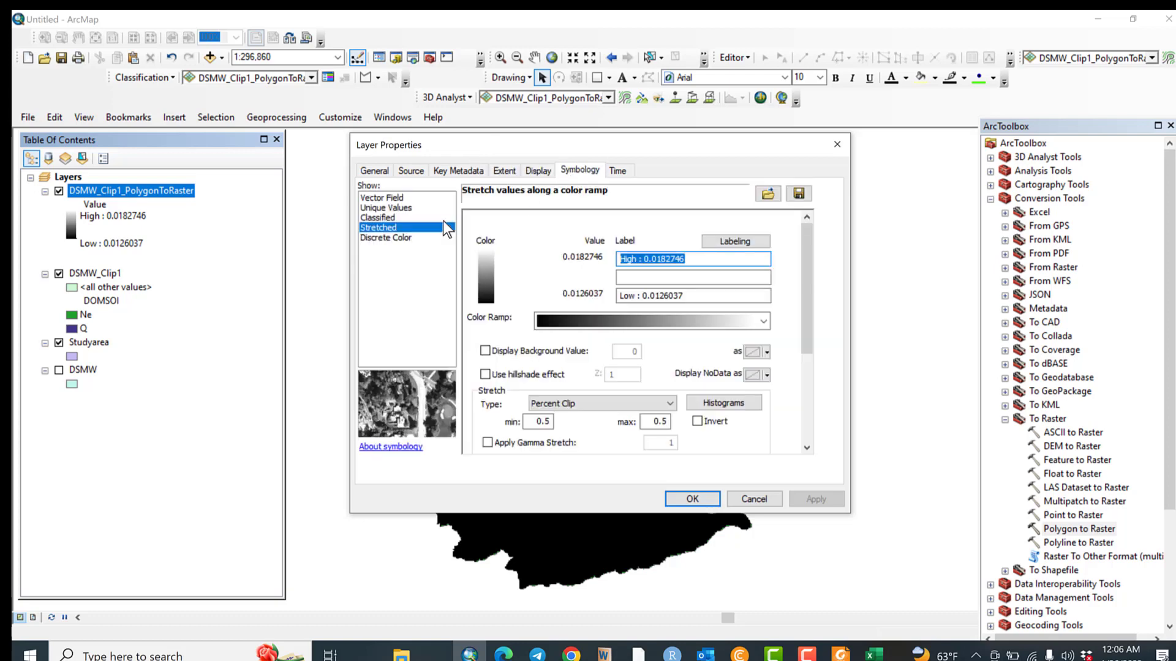
{"action": "left_click", "coordinate": [397, 243]}
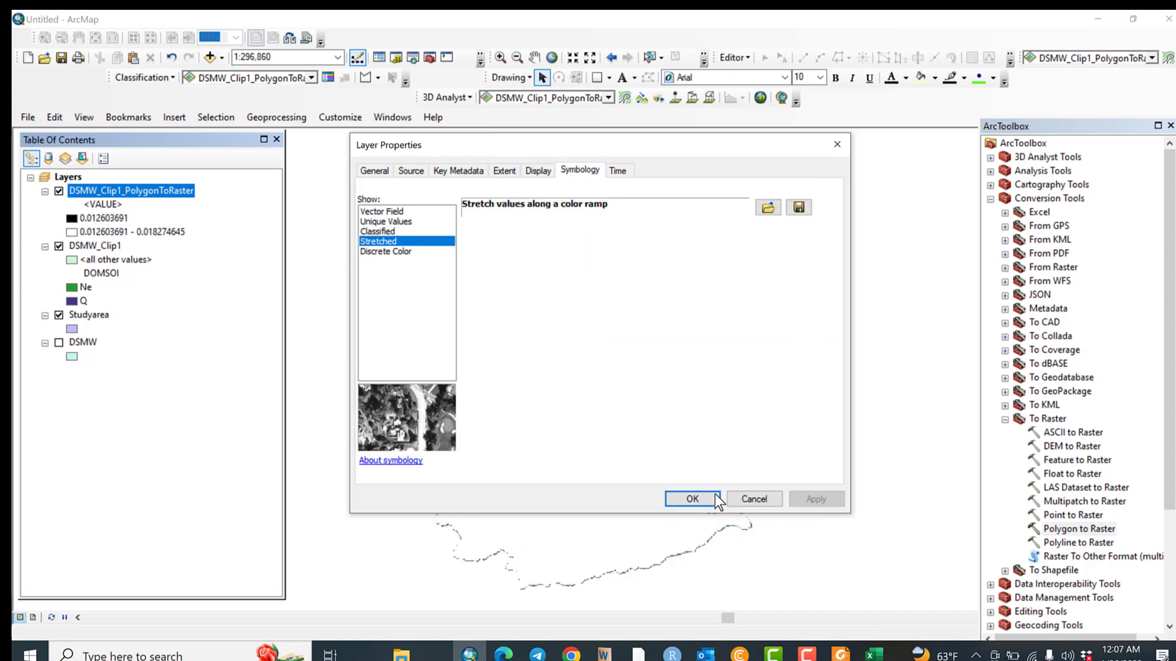
{"action": "left_click", "coordinate": [764, 337]}
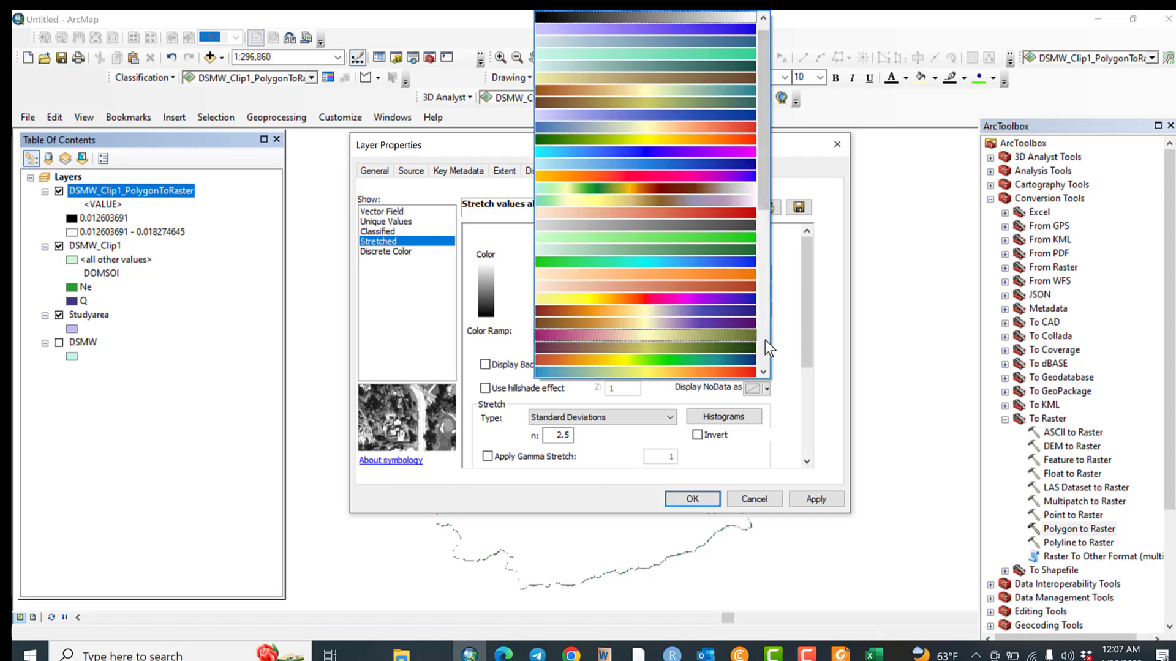
{"action": "left_click", "coordinate": [703, 139]}
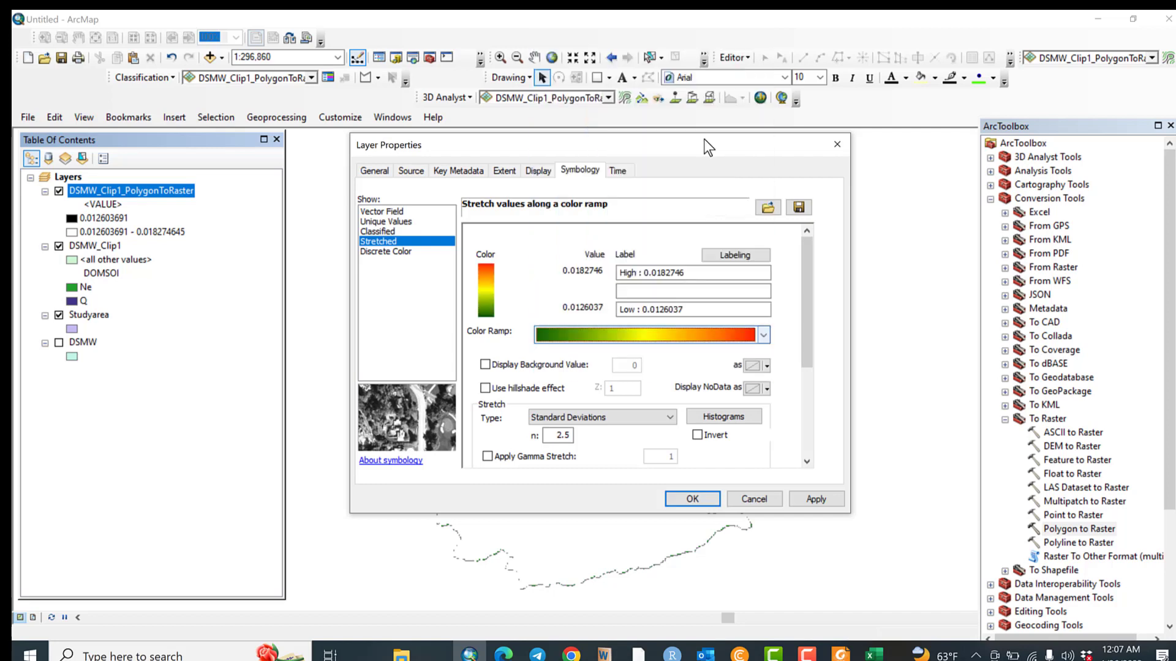
{"action": "left_click", "coordinate": [816, 499]}
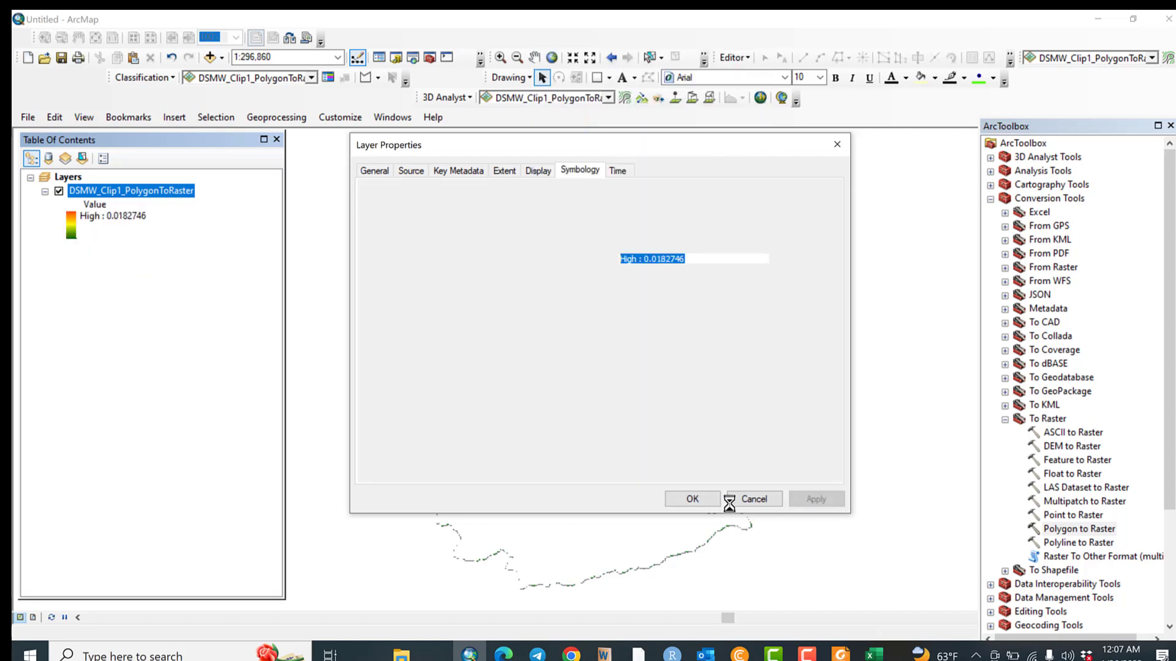
{"action": "left_click", "coordinate": [692, 499]}
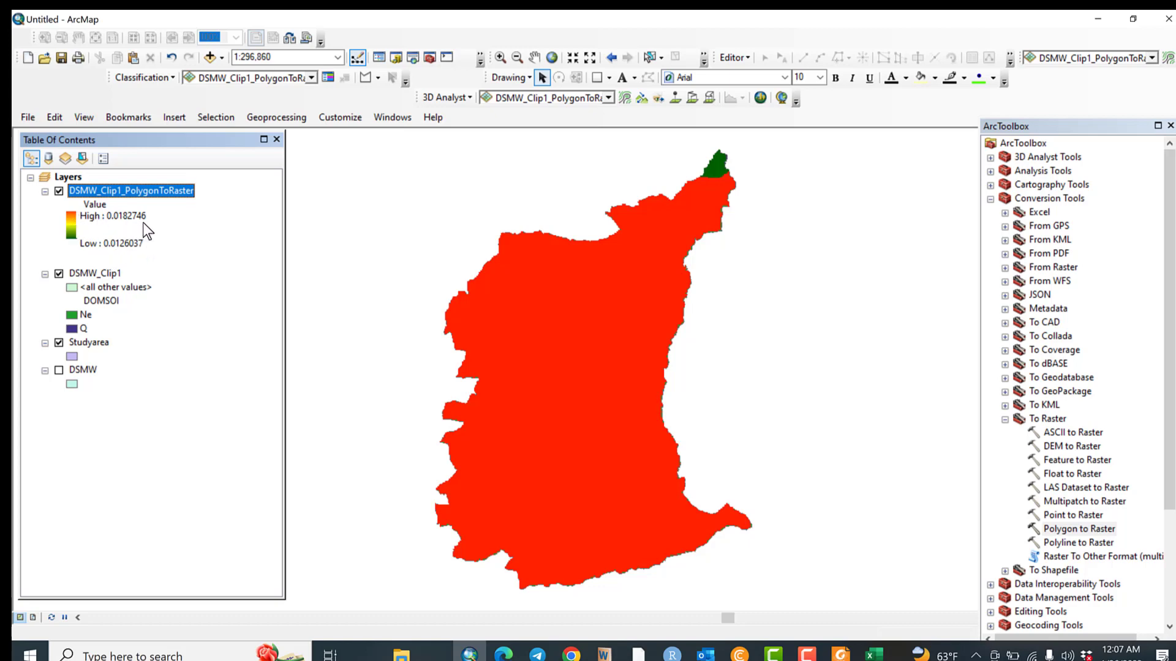
Rename the DSMW_Clip1_PolygonToRaster layer as Kfactor.
{"action": "left_click", "coordinate": [165, 193]}
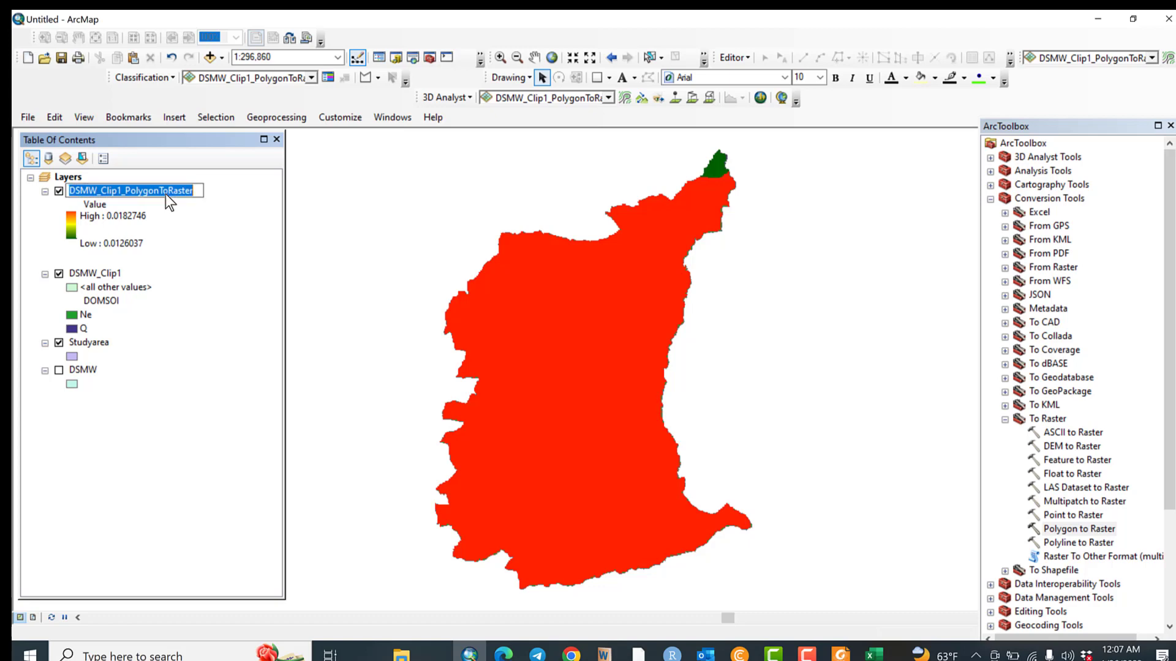
{"action": "type", "text": "Kfactor"}
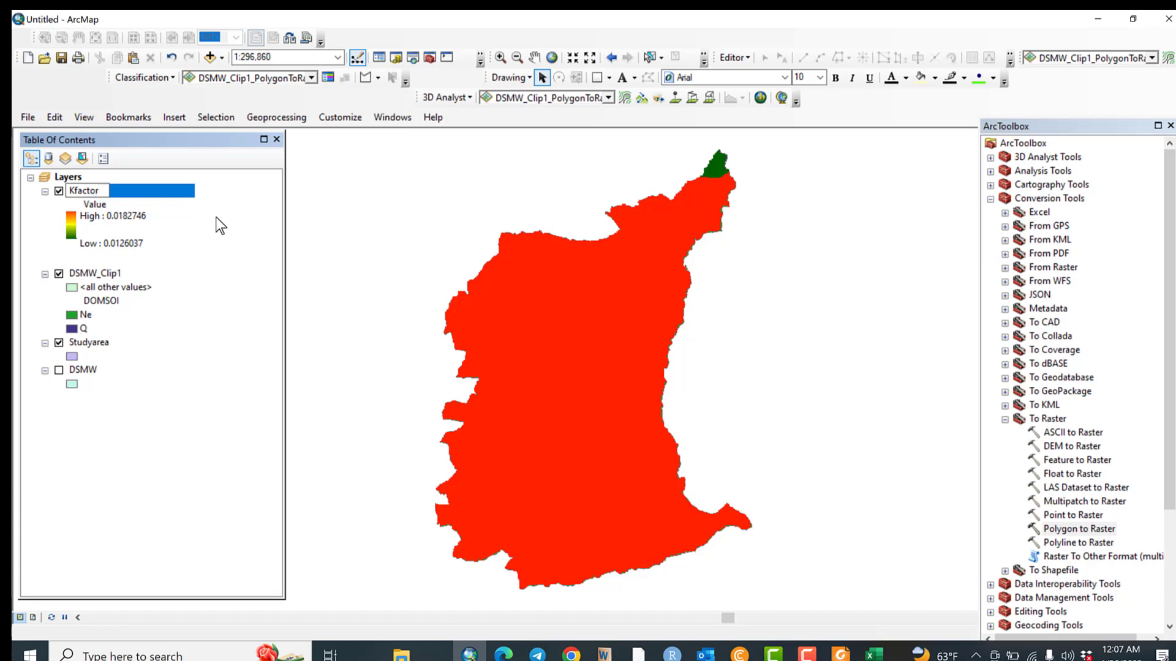
{"action": "key", "text": "Return"}
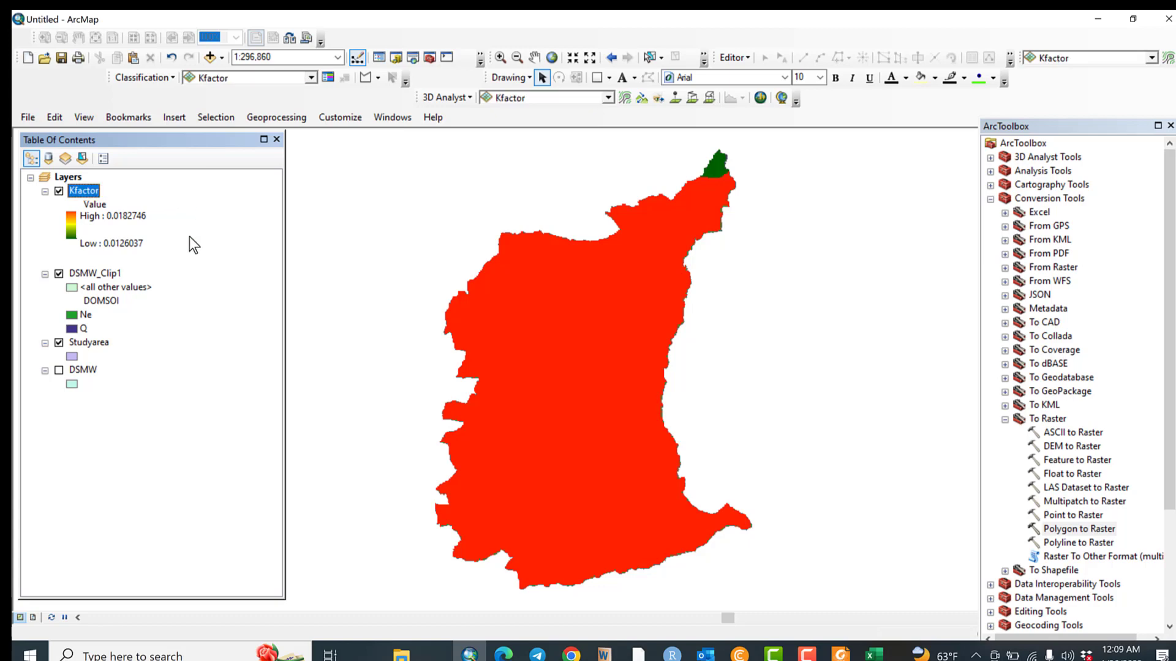